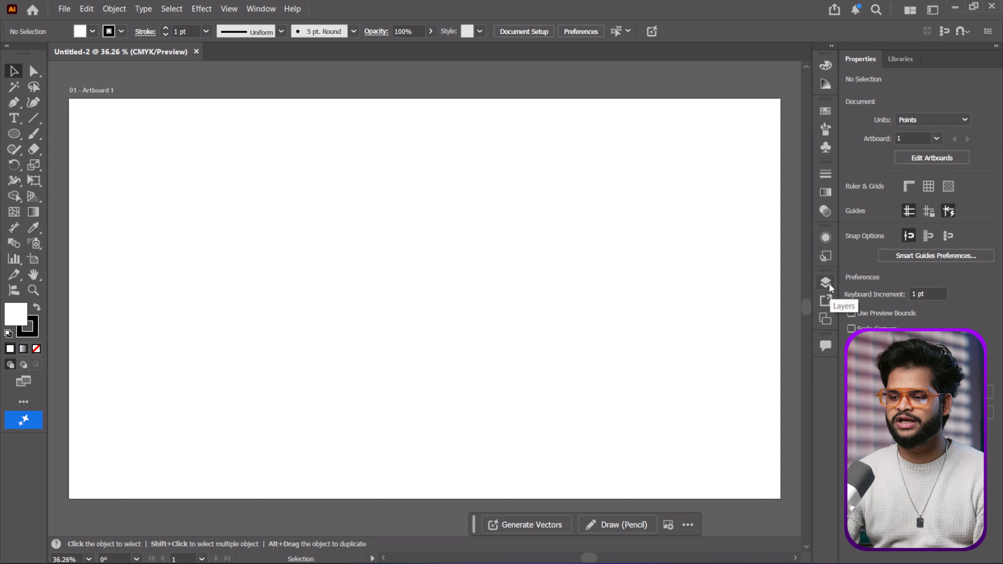
# Step: Show the Layers panel, and try the Essentials workspace before returning to Essentials Classic
pyautogui.click(828, 282)
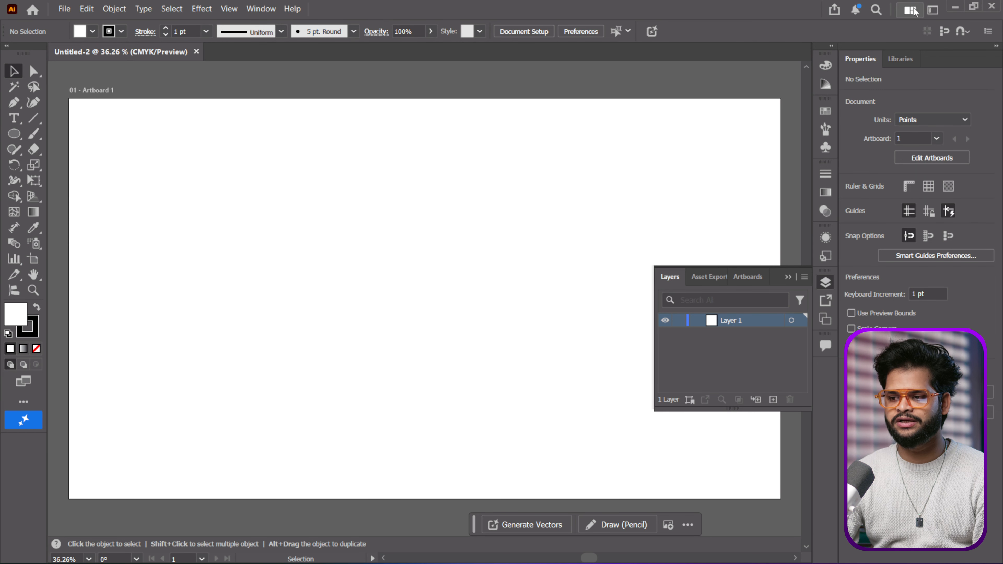
pyautogui.click(933, 10)
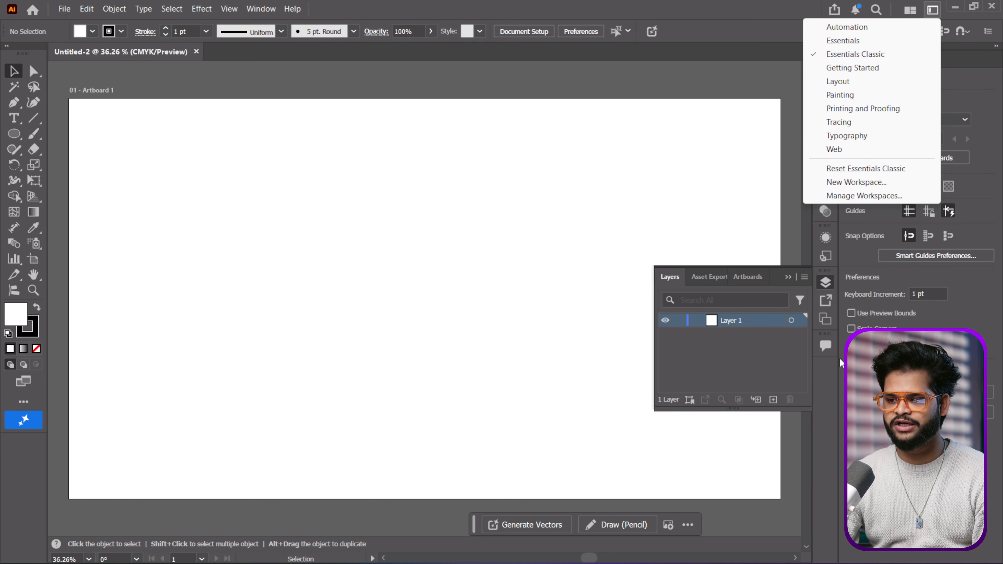
pyautogui.click(843, 41)
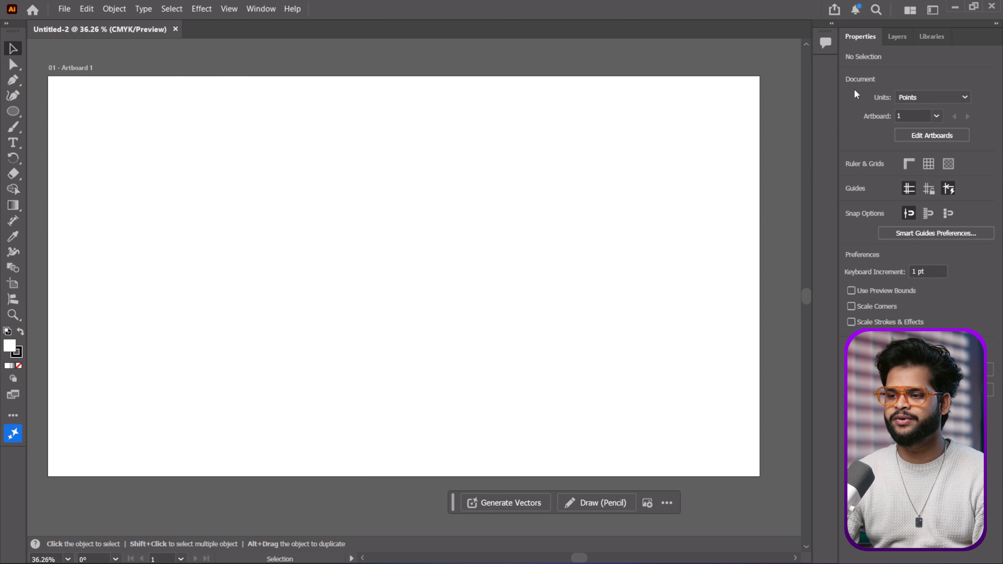
pyautogui.click(933, 10)
pyautogui.click(849, 55)
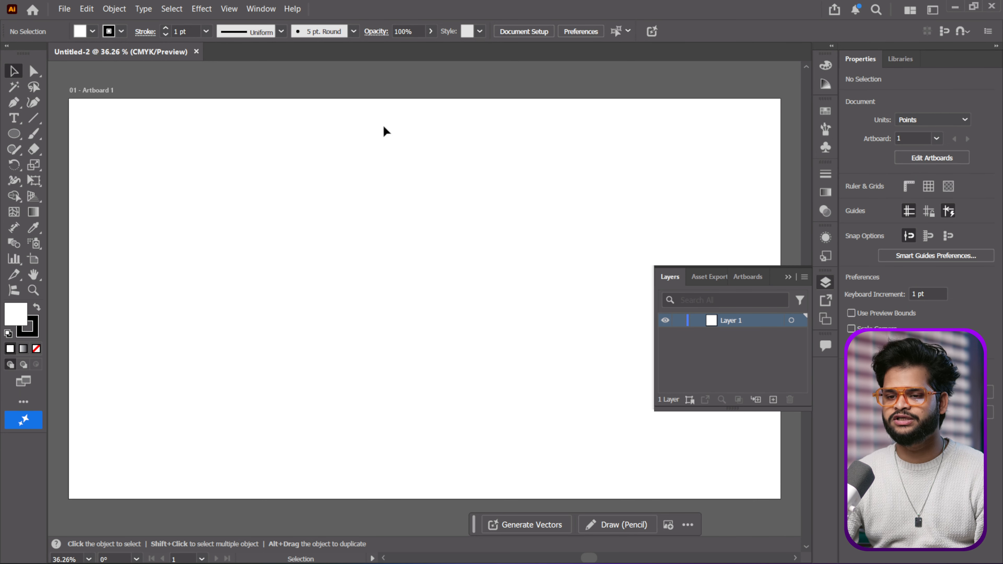
pyautogui.click(262, 15)
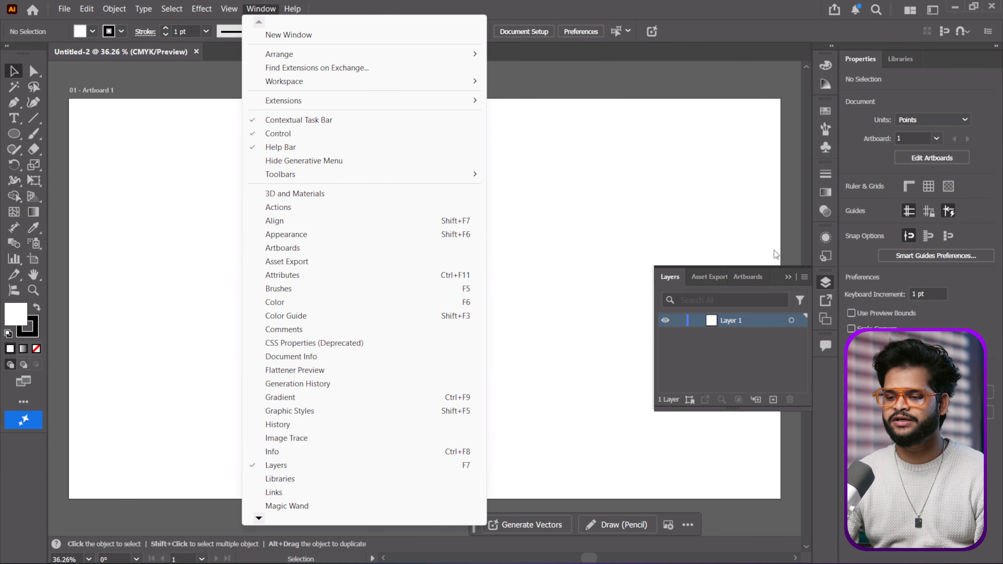
pyautogui.click(672, 238)
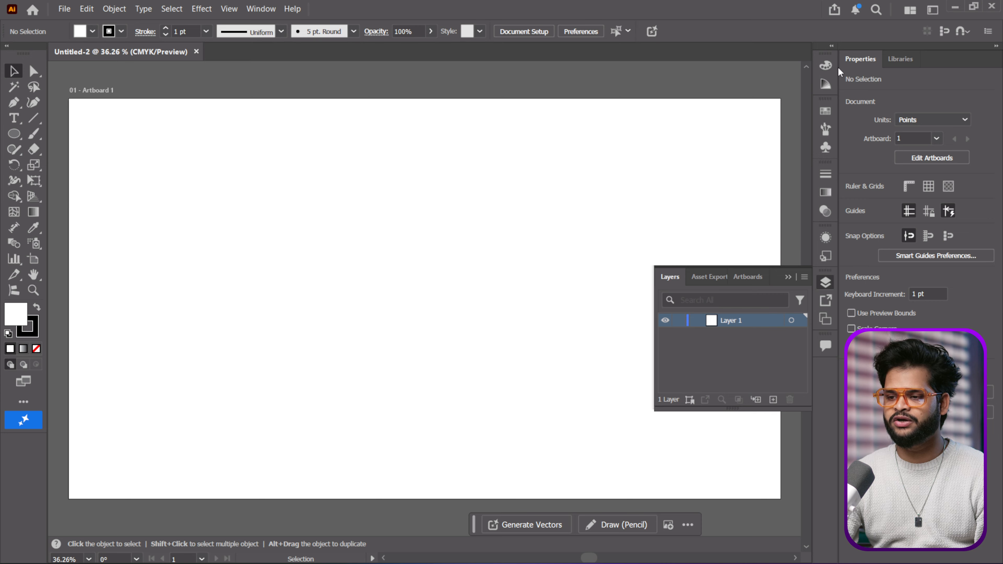
pyautogui.click(826, 65)
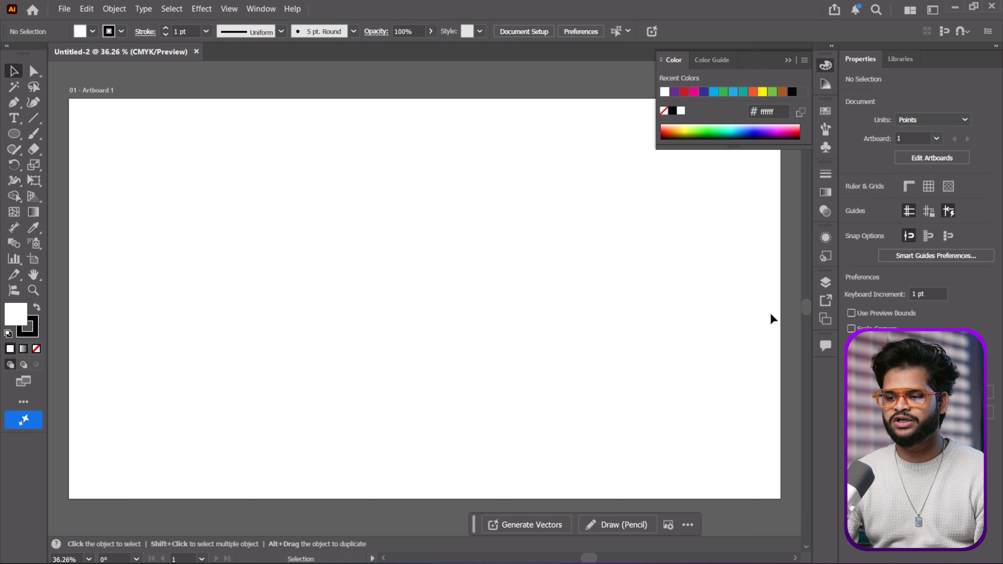
# Step: Detach the Layers panel from its dock, float it over the artboard and collapse the other expanded docked panels
pyautogui.click(826, 281)
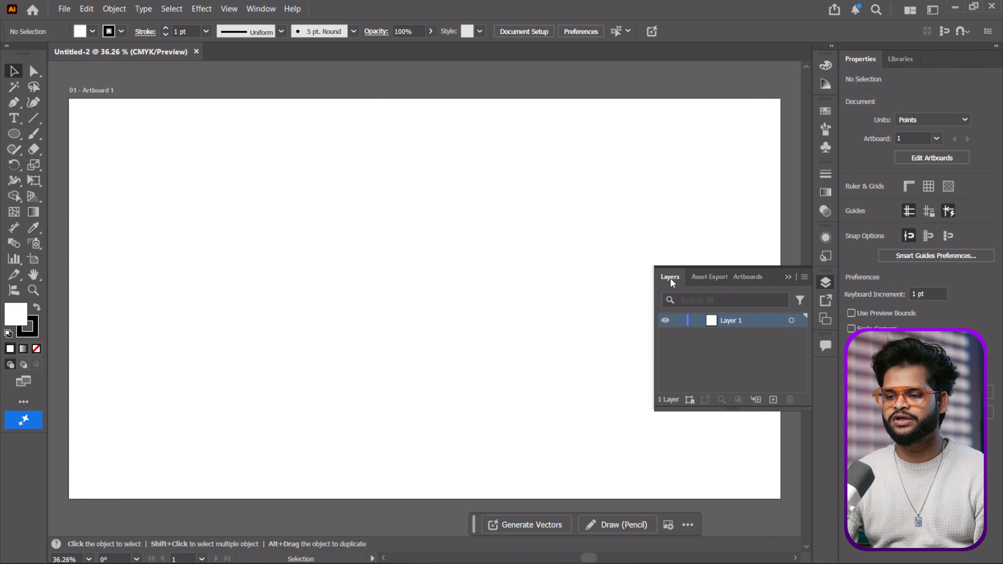
pyautogui.moveTo(671, 276); pyautogui.dragTo(447, 298)
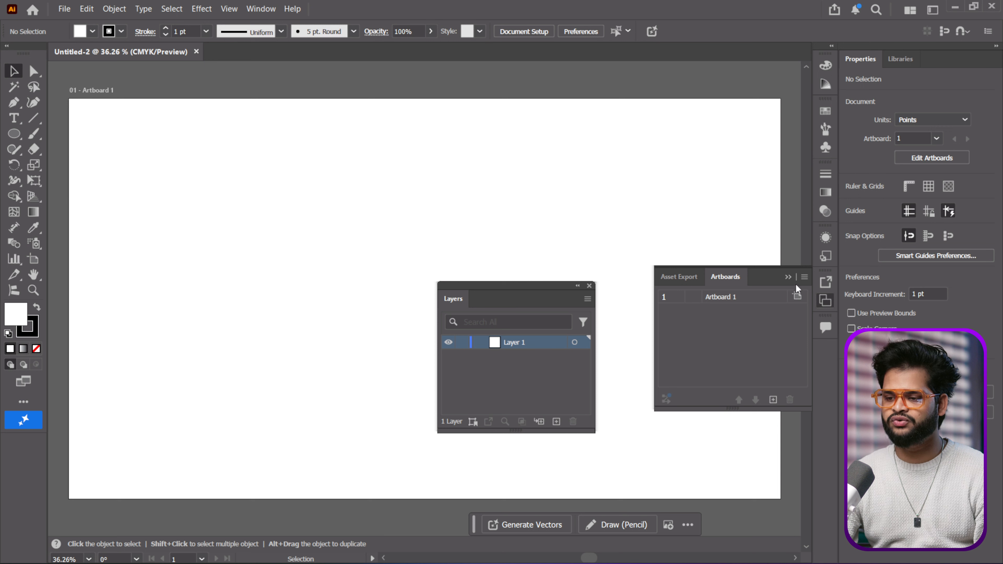
pyautogui.click(787, 277)
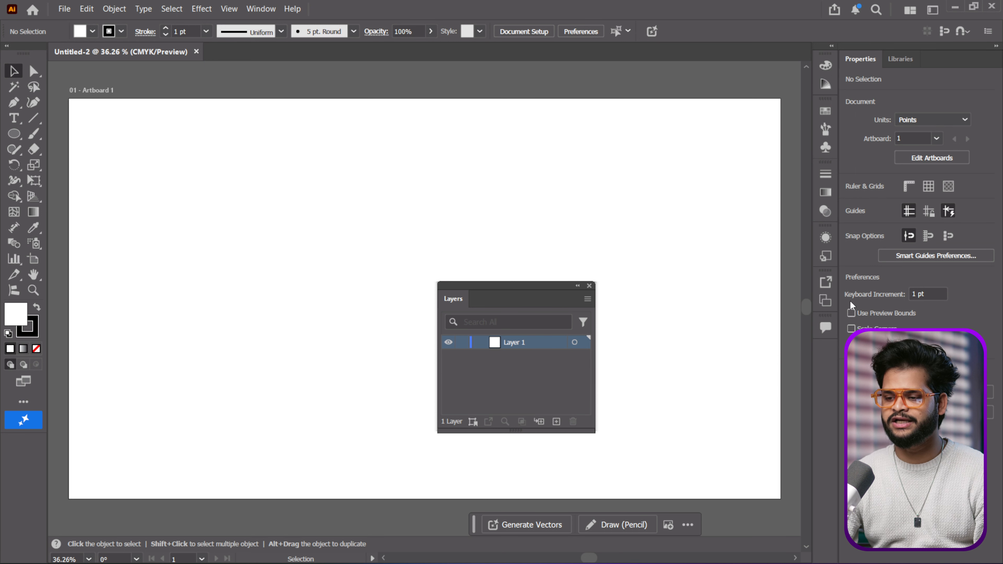
pyautogui.moveTo(547, 291); pyautogui.dragTo(718, 259)
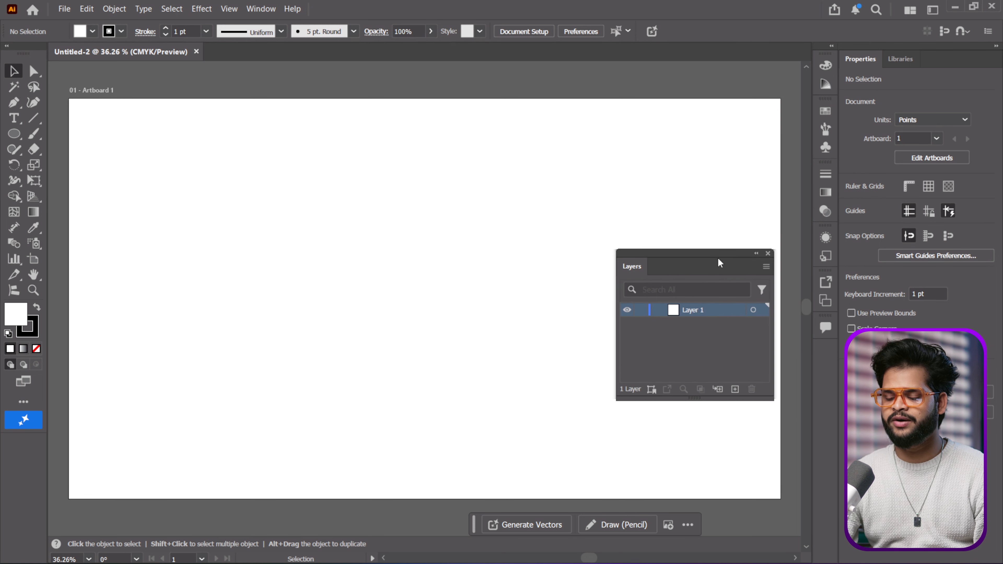
pyautogui.click(825, 66)
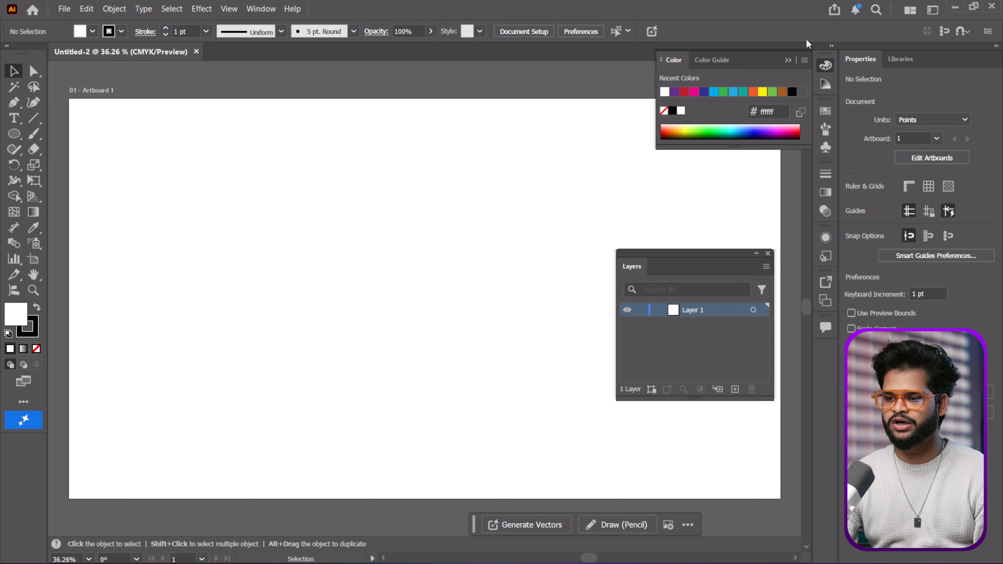
pyautogui.click(787, 60)
pyautogui.moveTo(647, 273); pyautogui.dragTo(614, 267)
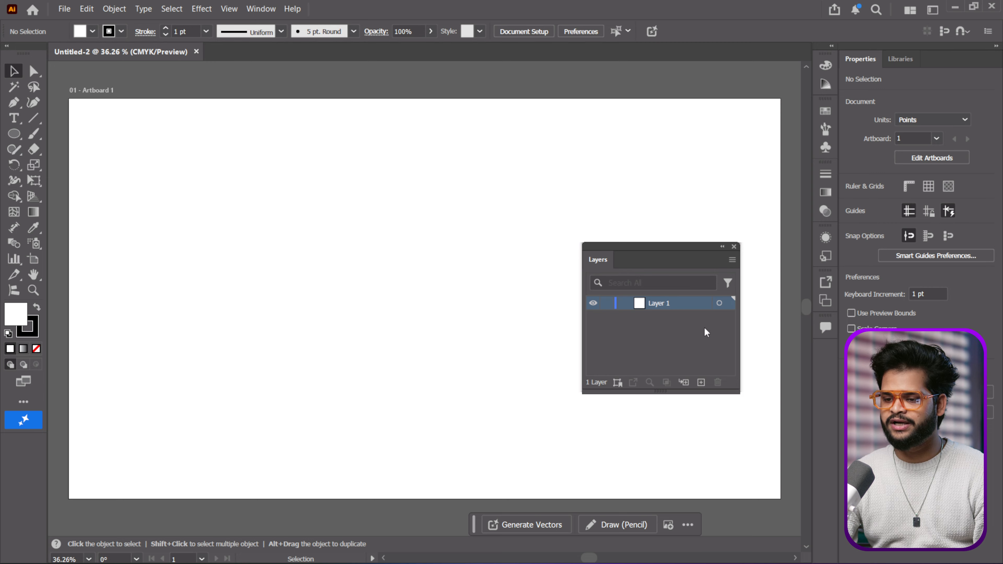
# Step: Enlarge the floating Layers panel slightly and reposition it near the artboard's edge, clear of the drawing area
pyautogui.moveTo(581, 329); pyautogui.dragTo(475, 336)
pyautogui.moveTo(612, 392); pyautogui.dragTo(615, 474)
pyautogui.moveTo(477, 477); pyautogui.dragTo(506, 449)
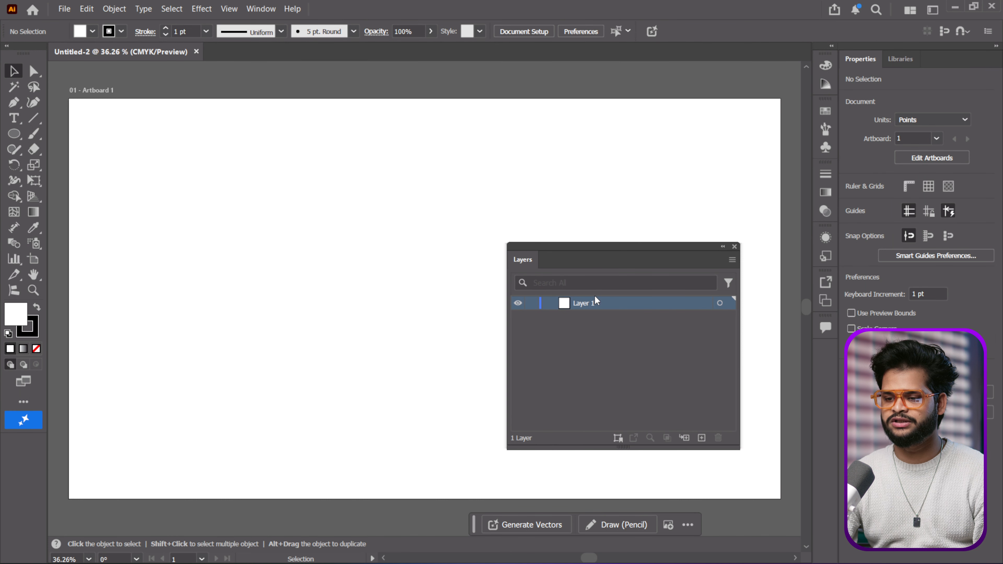
pyautogui.moveTo(607, 252); pyautogui.dragTo(641, 256)
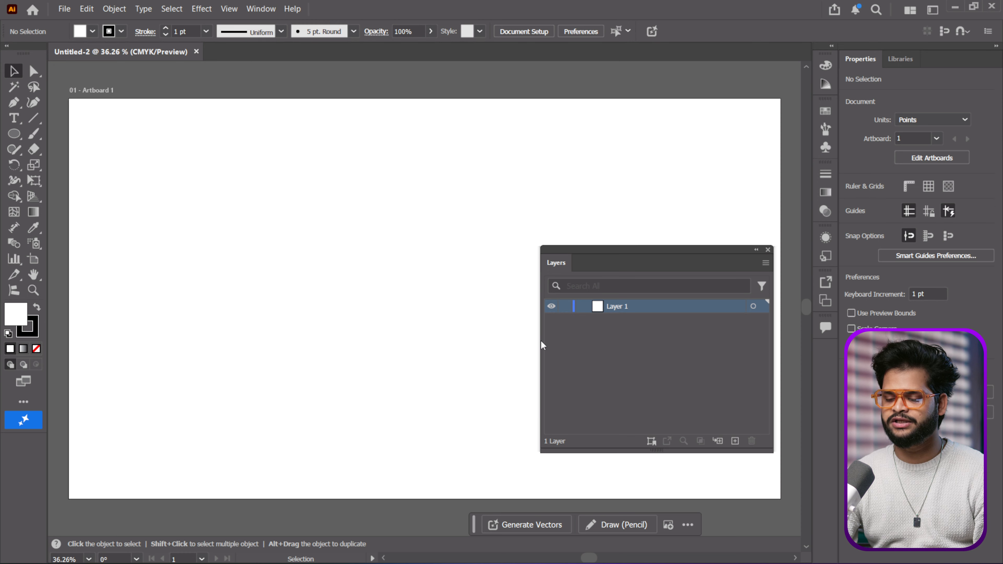
pyautogui.moveTo(539, 340); pyautogui.dragTo(585, 342)
pyautogui.moveTo(649, 452); pyautogui.dragTo(647, 432)
pyautogui.moveTo(679, 257); pyautogui.dragTo(722, 260)
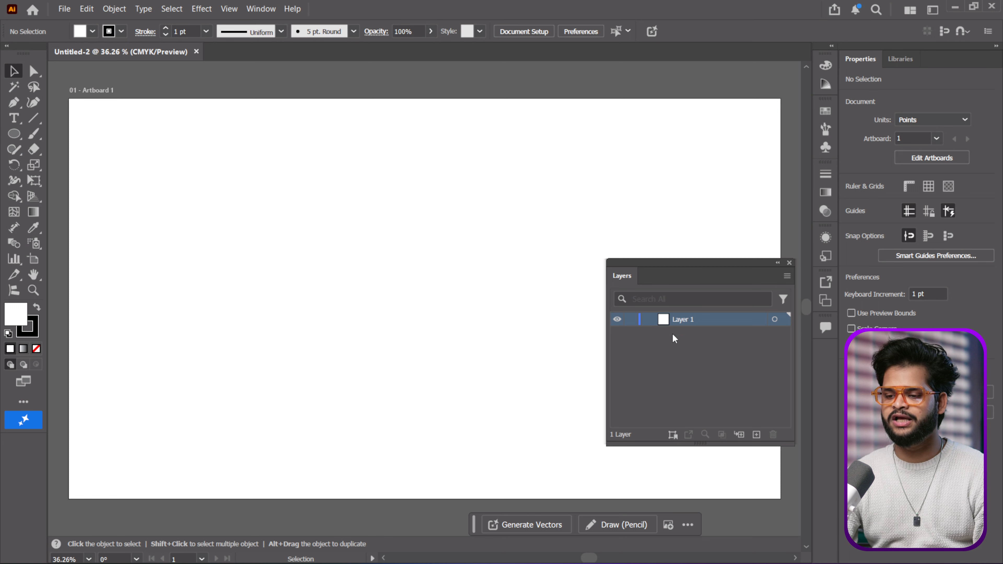
# Step: Draw a rectangle about 401 × 431 pt near the middle of the artboard on Layer 1
pyautogui.moveTo(14, 133); pyautogui.dragTo(79, 136)
pyautogui.click(79, 134)
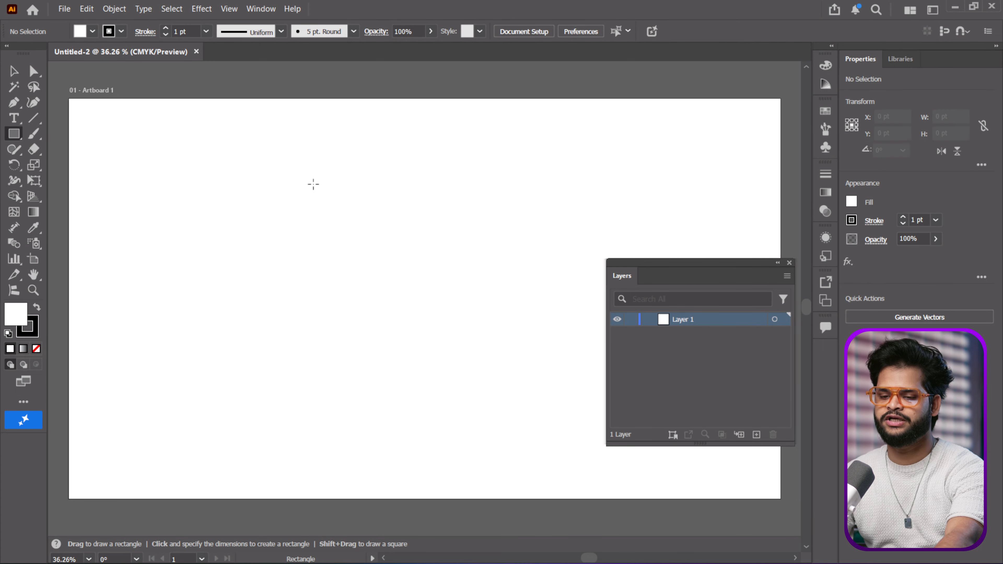
pyautogui.moveTo(314, 184); pyautogui.dragTo(462, 344)
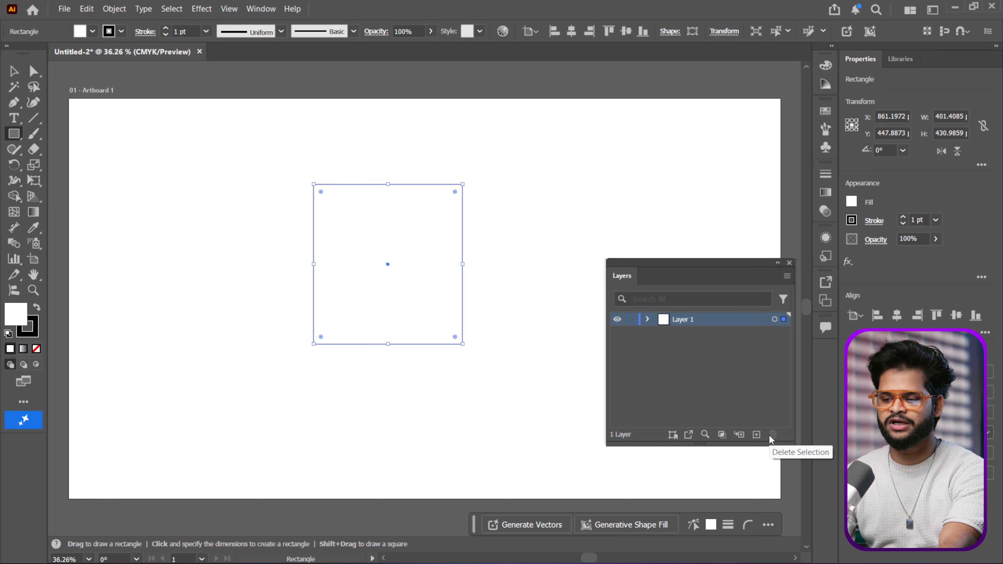
# Step: Add three new layers and draw one overlapping rectangle on each, about 414 × 446, 323 × 356 and 321 × 418 pt
pyautogui.click(757, 435)
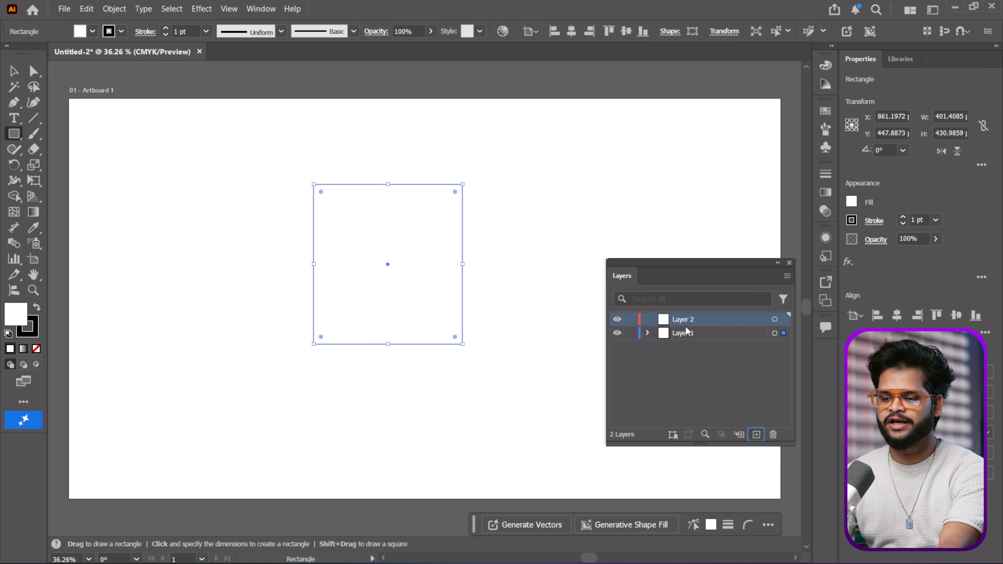
pyautogui.moveTo(201, 227); pyautogui.dragTo(355, 392)
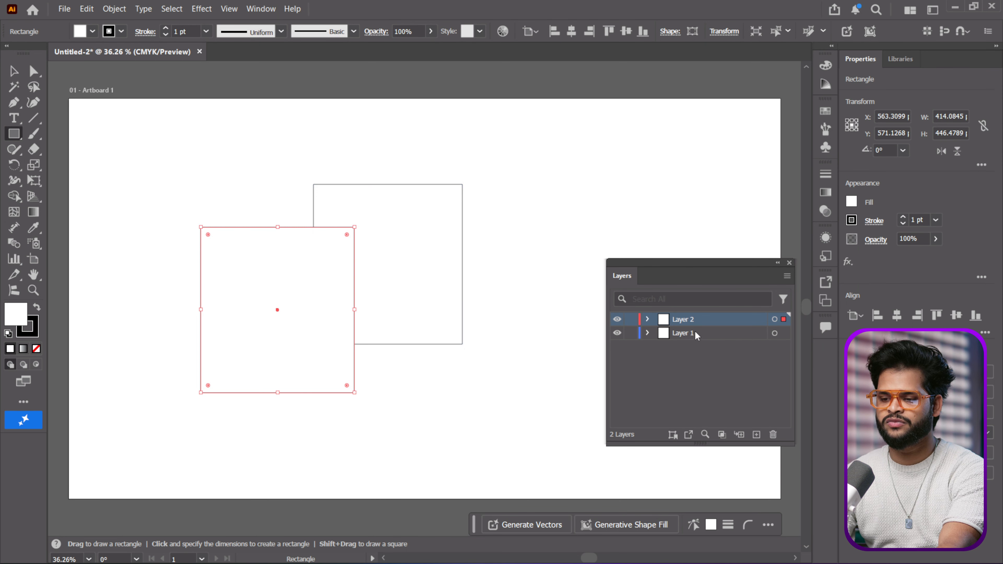
pyautogui.click(757, 434)
pyautogui.moveTo(312, 206); pyautogui.dragTo(433, 338)
pyautogui.click(757, 434)
pyautogui.moveTo(397, 256); pyautogui.dragTo(516, 411)
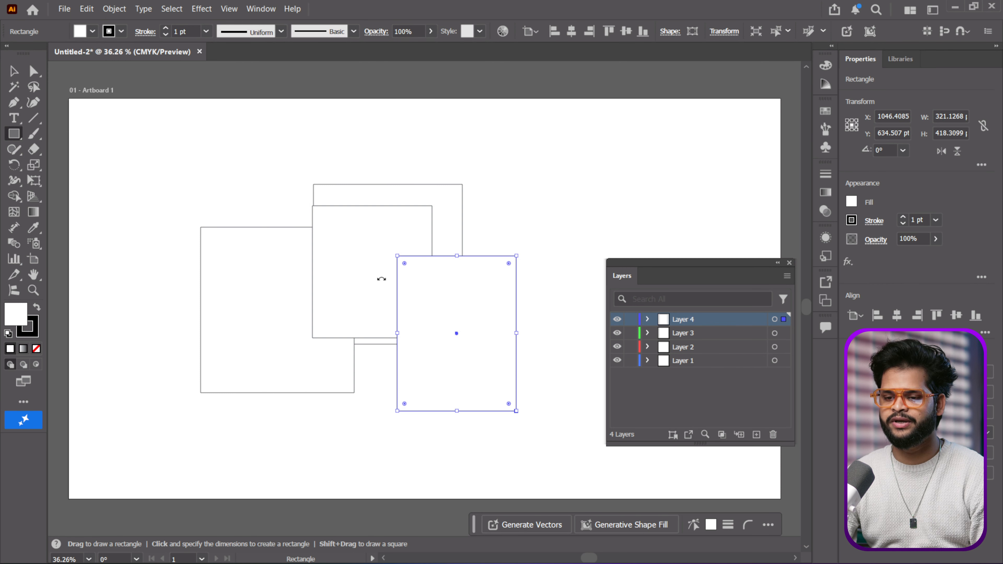
pyautogui.click(689, 415)
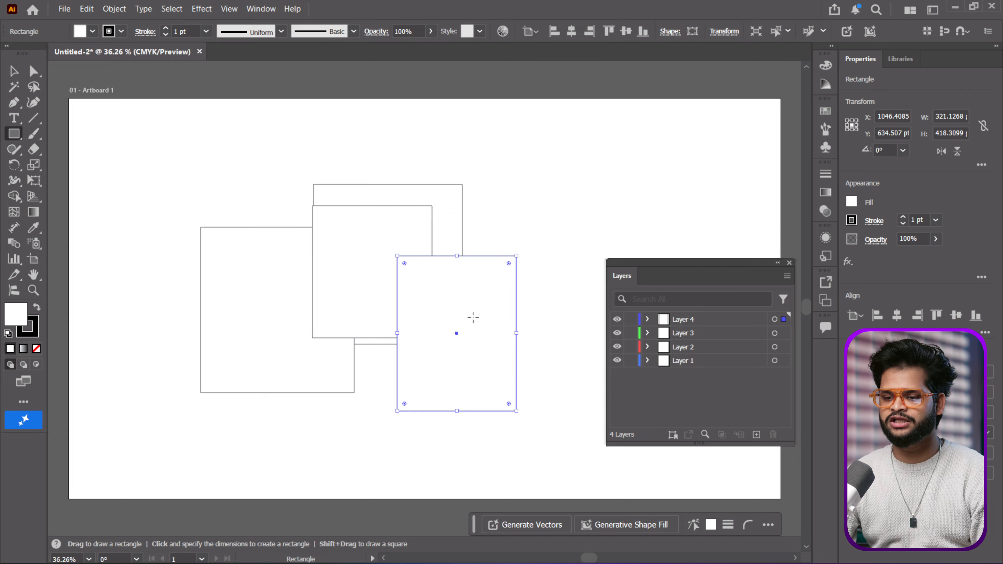
# Step: Detach the Color panel, join it with the Layers panel into one floating group and enlarge that group
pyautogui.click(13, 71)
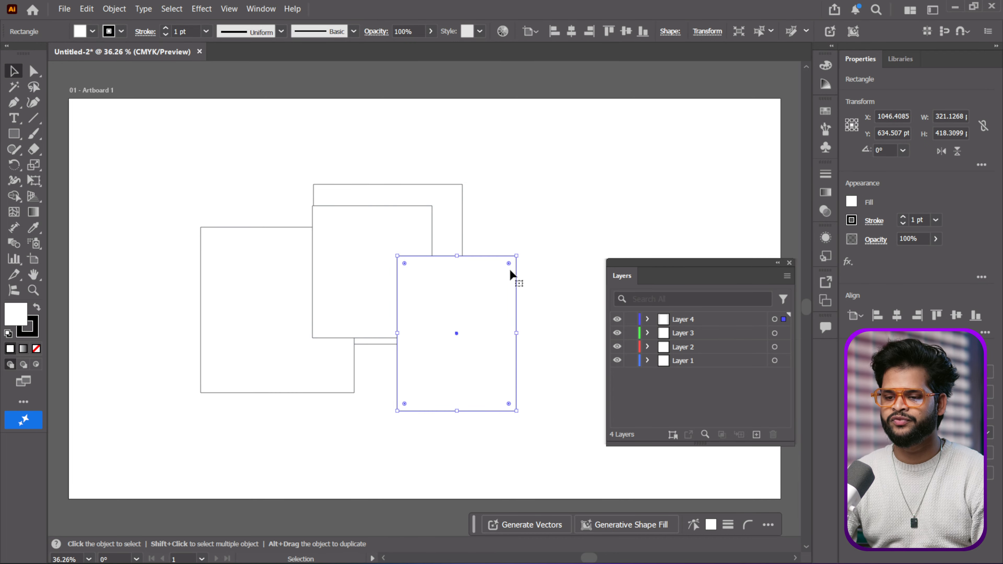
pyautogui.click(827, 66)
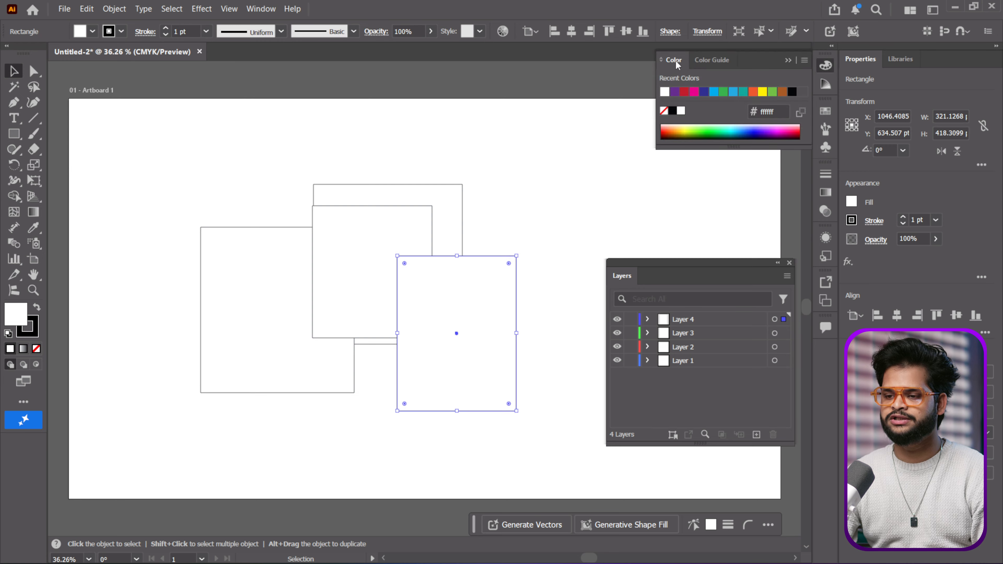
pyautogui.moveTo(674, 60); pyautogui.dragTo(568, 106)
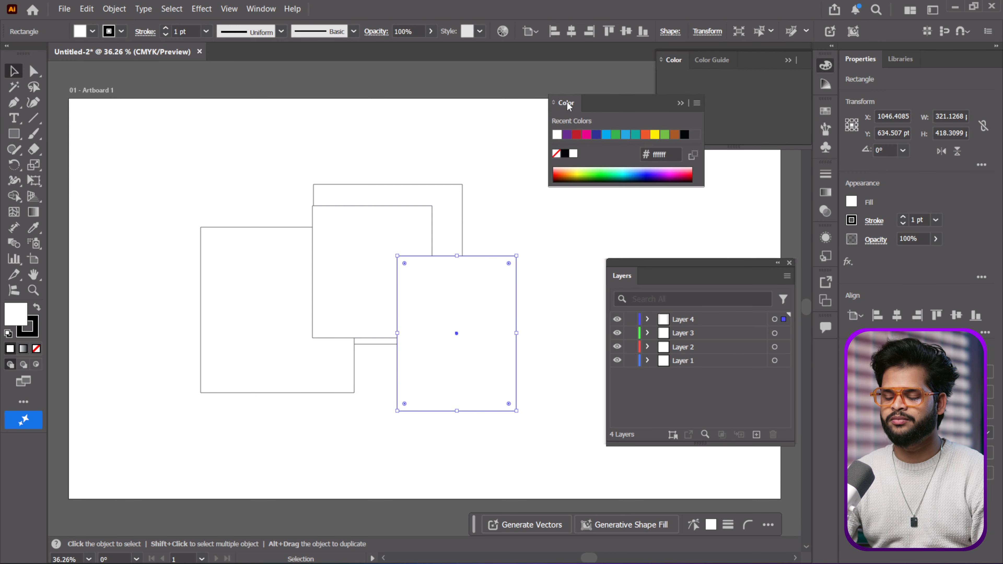
pyautogui.click(788, 61)
pyautogui.moveTo(642, 91); pyautogui.dragTo(691, 149)
pyautogui.moveTo(687, 266)
pyautogui.mouseDown()
pyautogui.moveTo(667, 256)
pyautogui.moveTo(678, 249)
pyautogui.mouseUp()
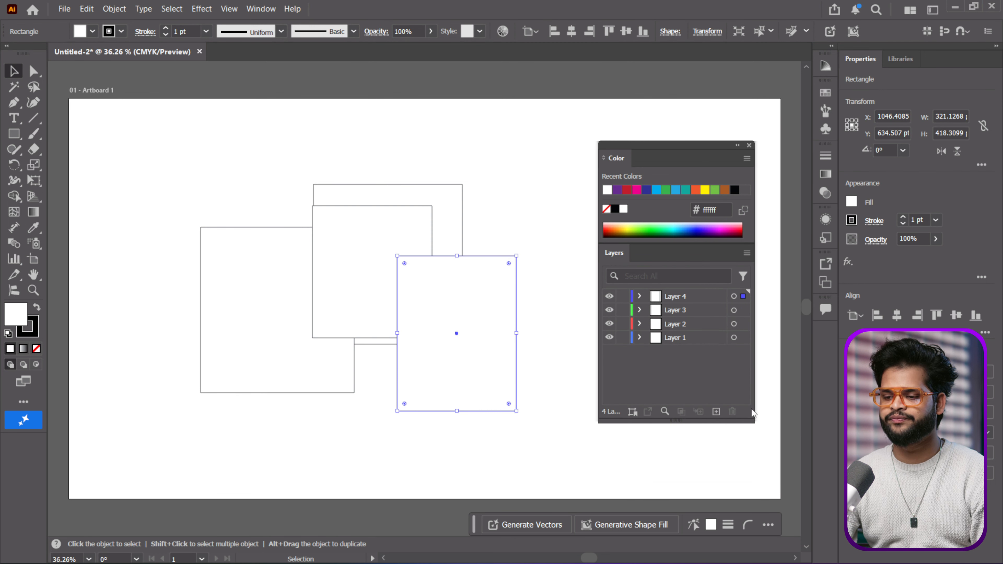
pyautogui.moveTo(754, 422); pyautogui.dragTo(775, 460)
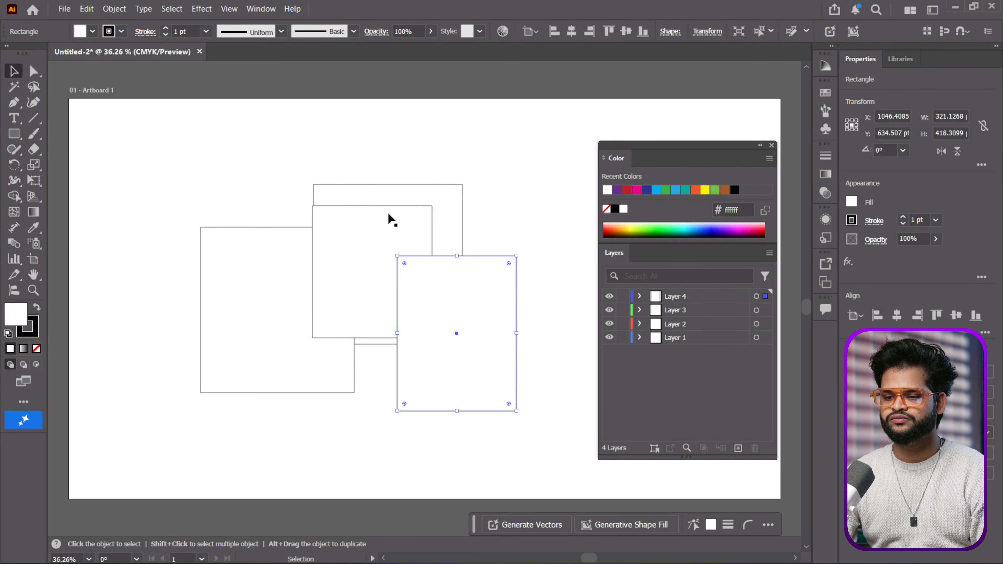
# Step: Fill the Layer 4 rectangle red, Layer 3 green, Layer 2 orange and Layer 1 yellow using the recent colors
pyautogui.click(625, 191)
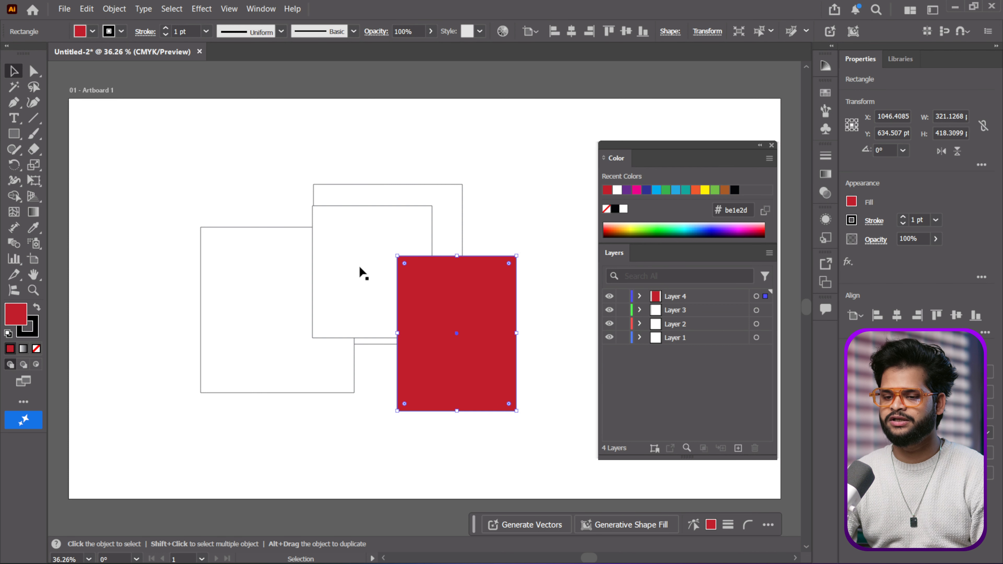
pyautogui.click(361, 272)
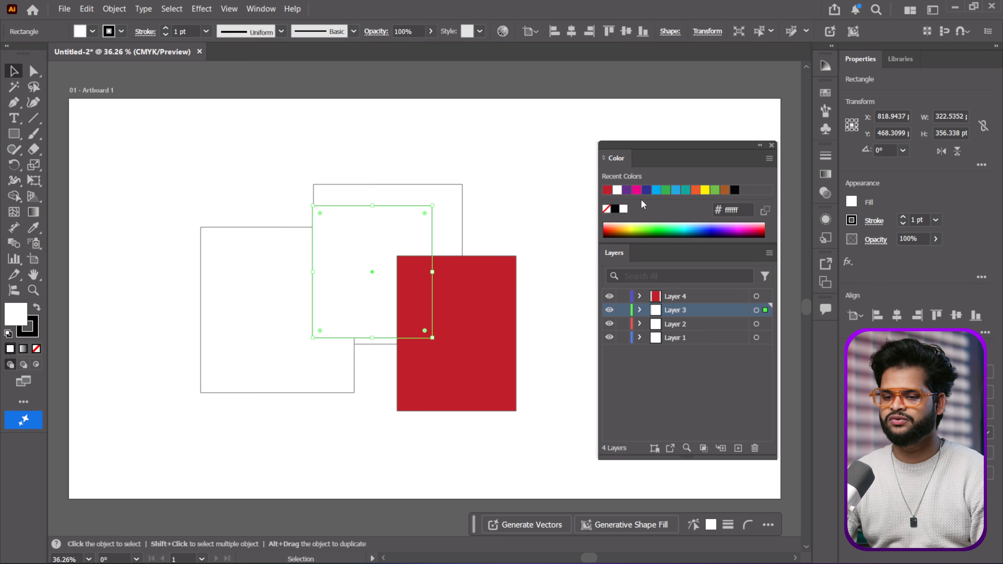
pyautogui.click(664, 191)
pyautogui.click(209, 316)
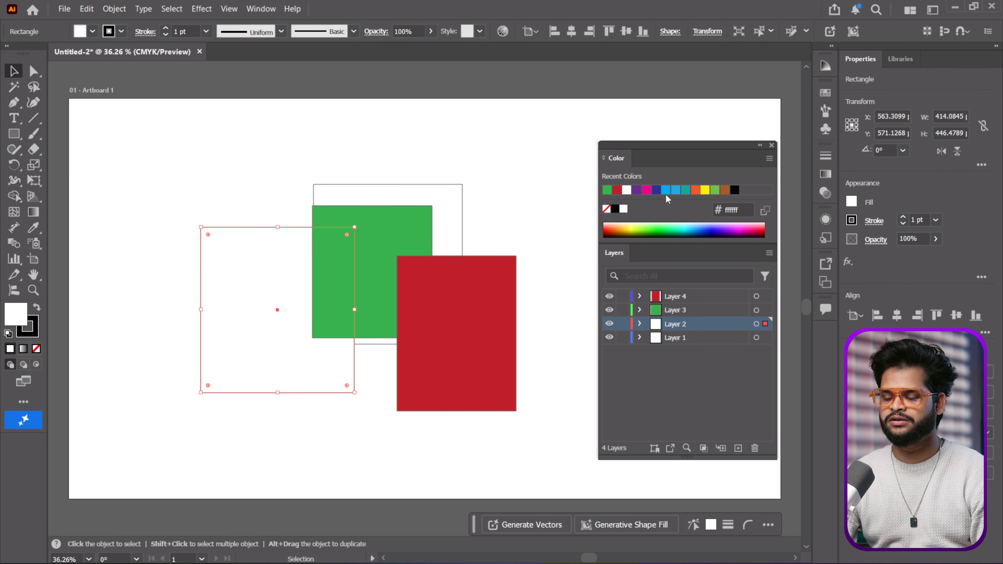
pyautogui.click(698, 191)
pyautogui.click(329, 197)
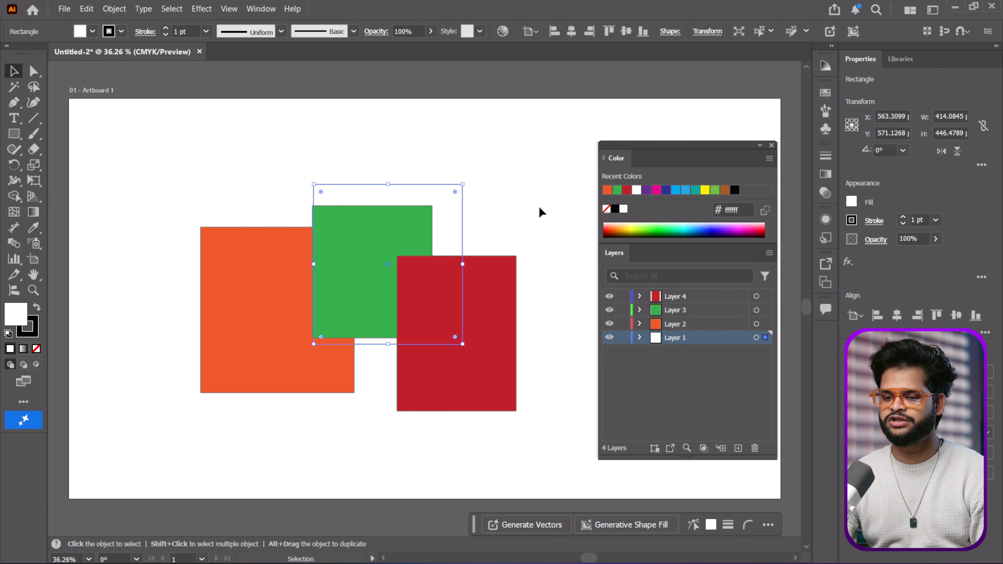
pyautogui.click(706, 192)
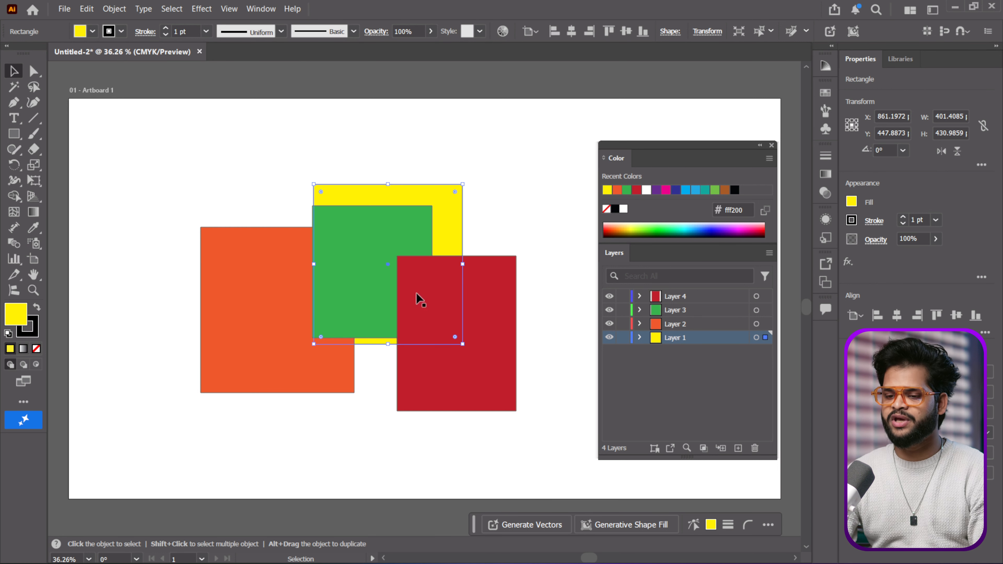
# Step: Move the green rectangle over the orange one, and switch Layer 3's visibility off and back on
pyautogui.moveTo(382, 237); pyautogui.dragTo(332, 272)
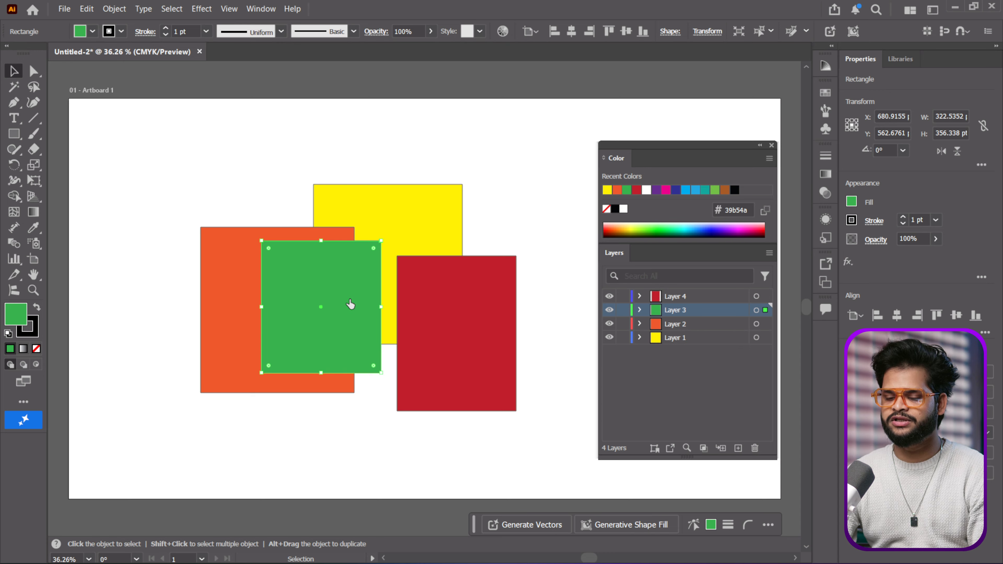
pyautogui.click(610, 310)
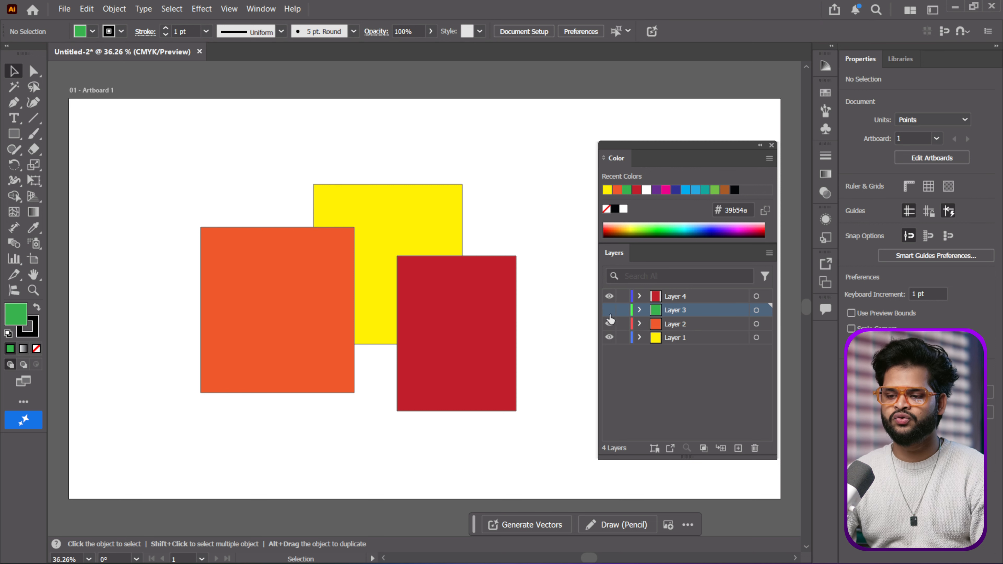
pyautogui.click(610, 311)
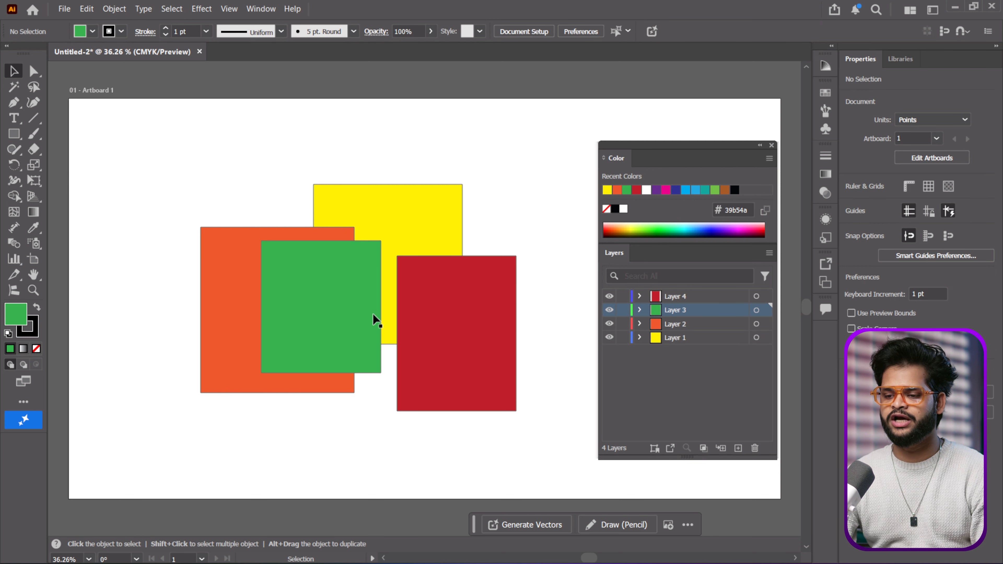
# Step: Hide Layers 4, 2 and 1 to isolate the green rectangle, and show them again
pyautogui.click(609, 297)
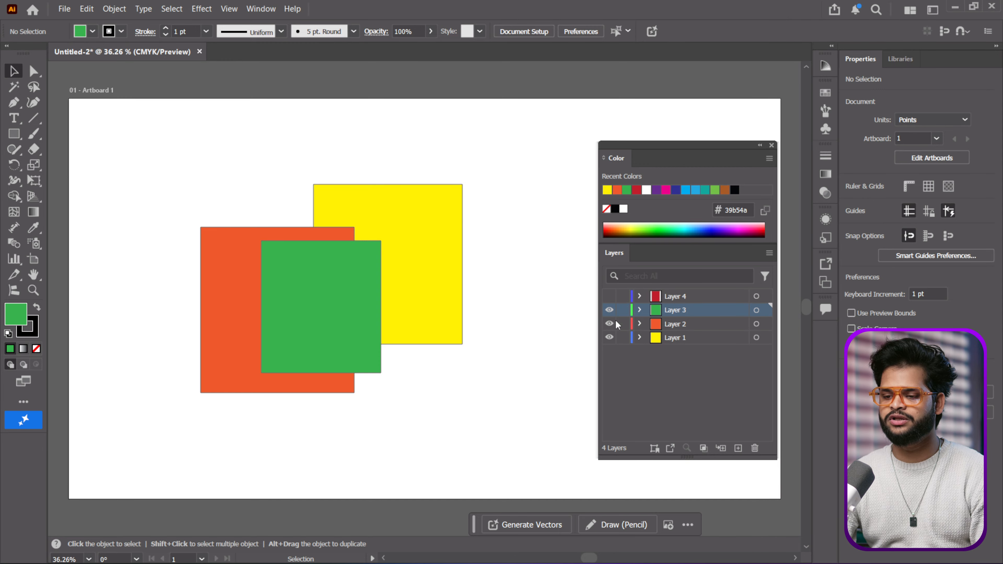
pyautogui.click(609, 324)
pyautogui.click(609, 337)
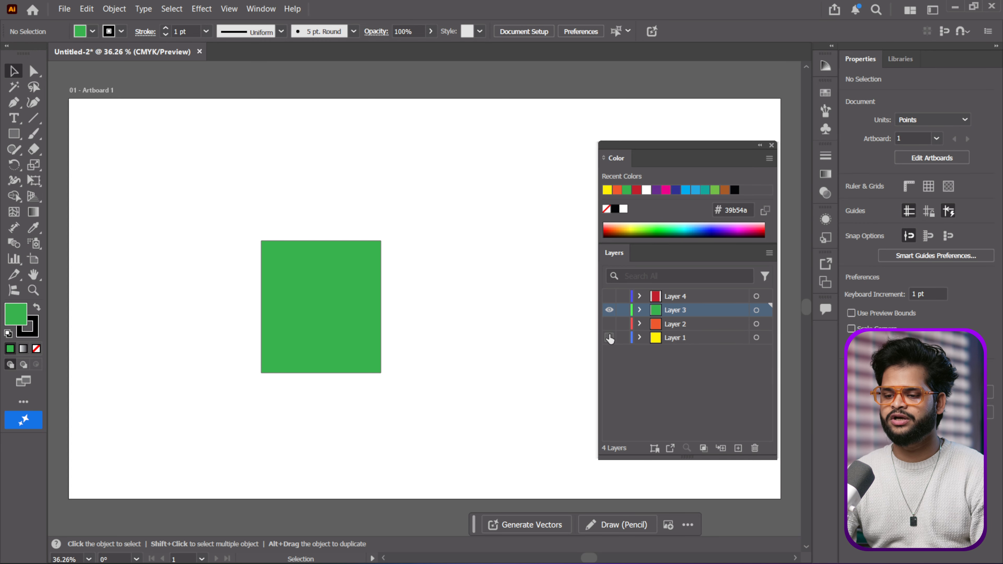
pyautogui.moveTo(609, 296); pyautogui.dragTo(612, 340)
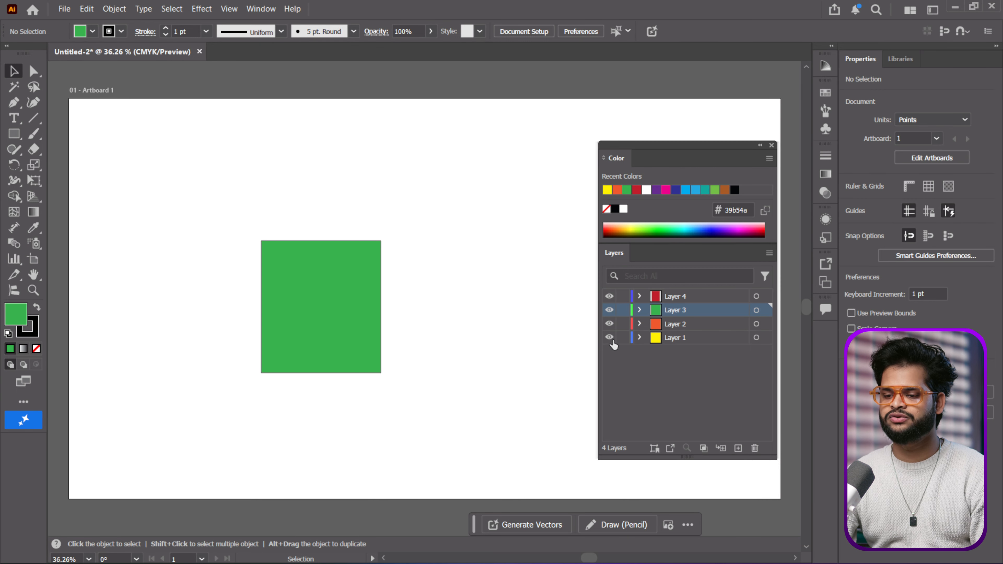
# Step: Hide all four layers, switch outline view on and off, and turn the layers' visibility back on one by one
pyautogui.moveTo(609, 296); pyautogui.dragTo(611, 339)
pyautogui.hotkey('ctrl', 'y')
pyautogui.hotkey('ctrl', 'y')
pyautogui.click(609, 296)
pyautogui.moveTo(610, 313); pyautogui.dragTo(609, 341)
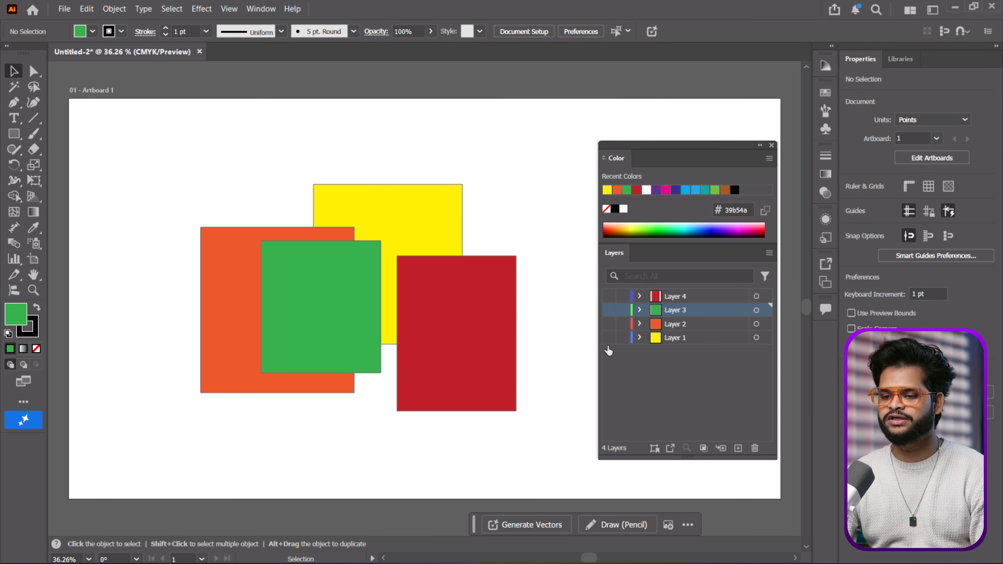
pyautogui.hotkey('ctrl', 'y')
pyautogui.click(609, 296)
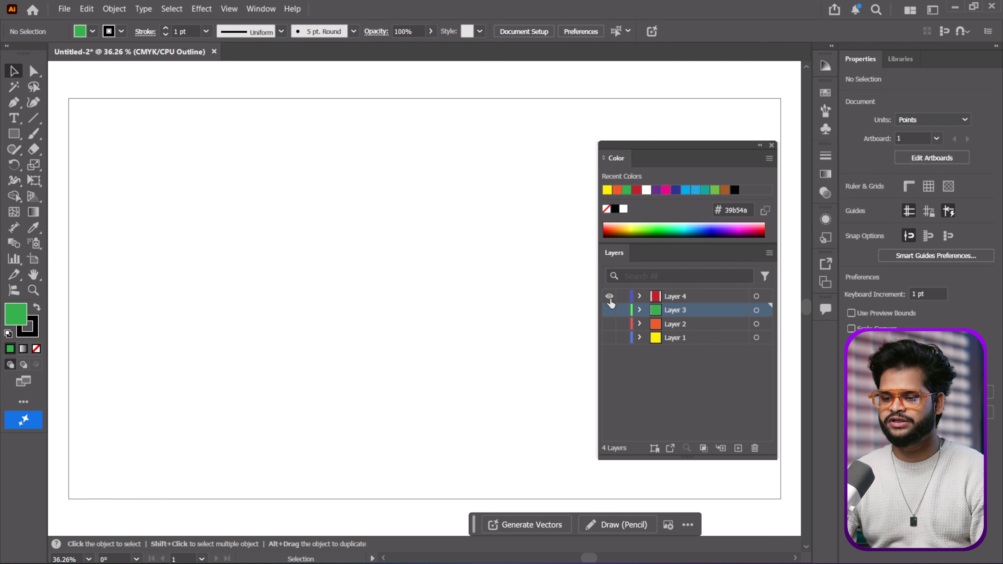
pyautogui.hotkey('ctrl', 'y')
pyautogui.click(610, 310)
pyautogui.click(610, 323)
pyautogui.click(609, 337)
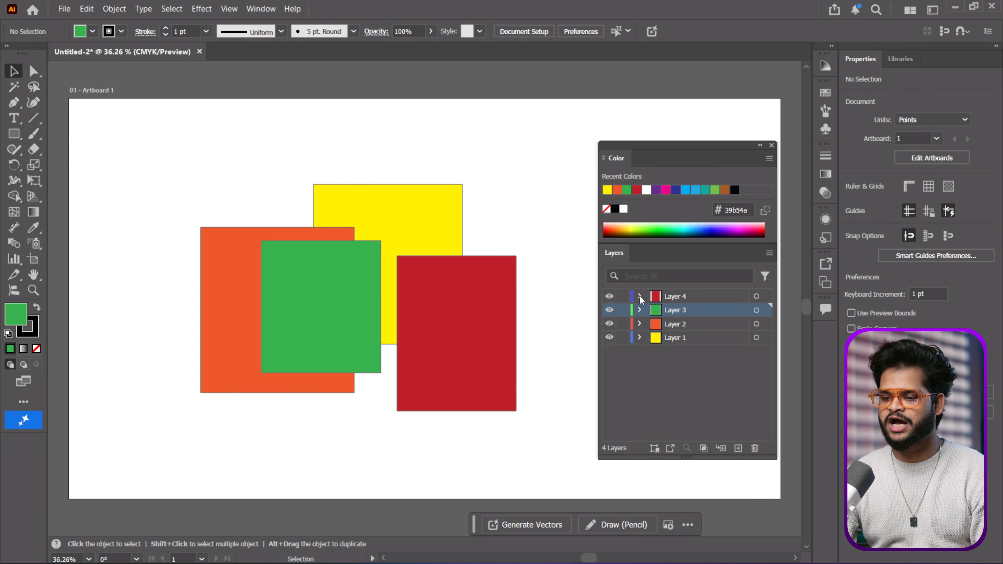
# Step: Select the red rectangle on Layer 4 and lock that layer
pyautogui.click(673, 297)
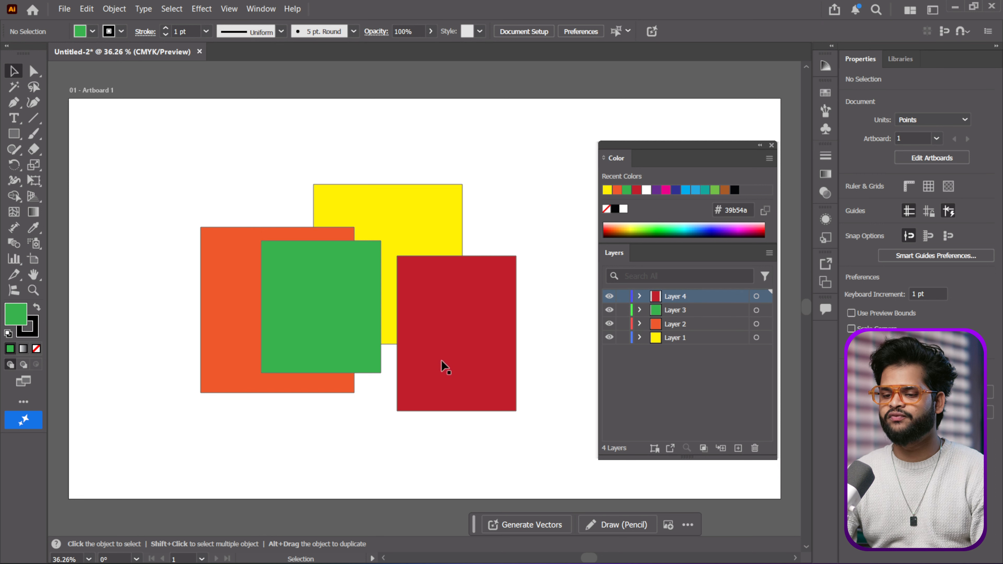
pyautogui.click(418, 349)
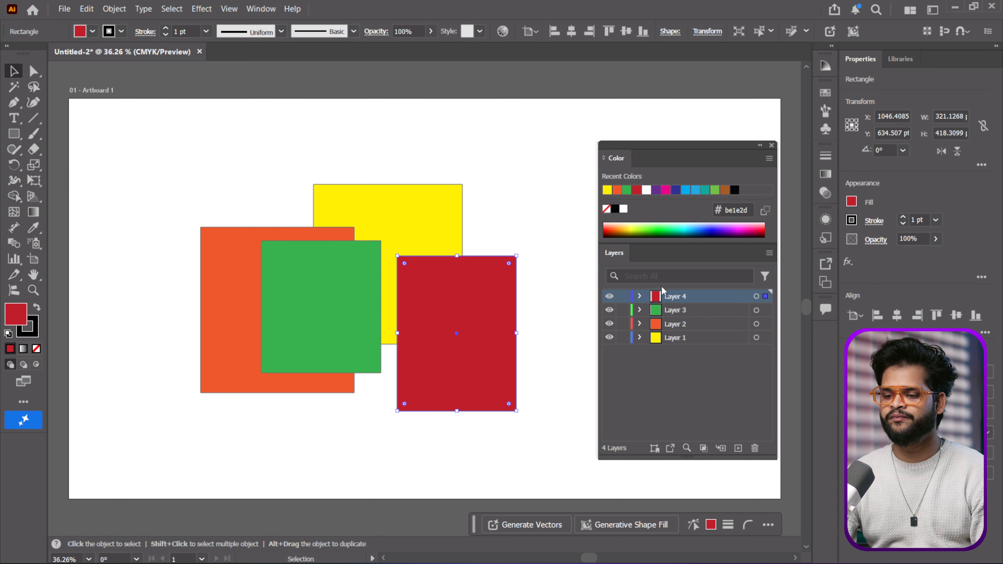
pyautogui.click(623, 296)
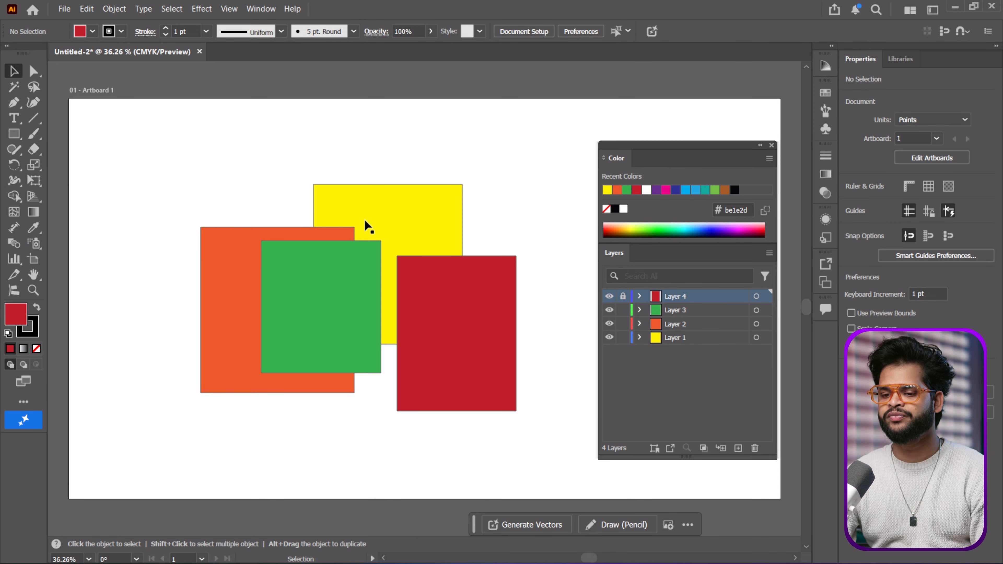
# Step: Move the orange, green and yellow rectangles together and enlarge them to about 768 × 628 pt overall
pyautogui.moveTo(263, 214); pyautogui.dragTo(531, 438)
pyautogui.moveTo(330, 276); pyautogui.dragTo(143, 209)
pyautogui.moveTo(359, 209); pyautogui.dragTo(584, 441)
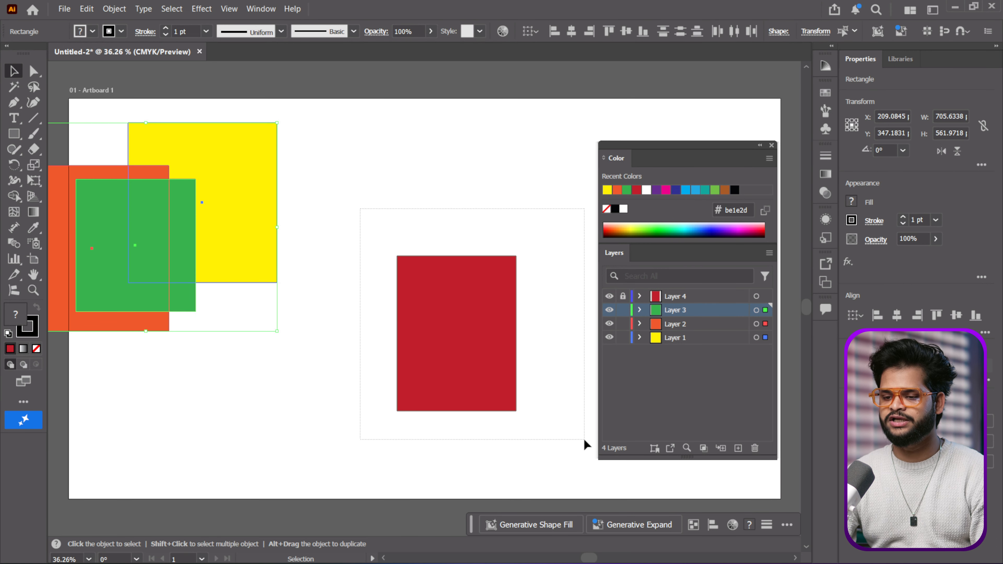
pyautogui.moveTo(90, 143); pyautogui.dragTo(349, 339)
pyautogui.moveTo(197, 222); pyautogui.dragTo(174, 198)
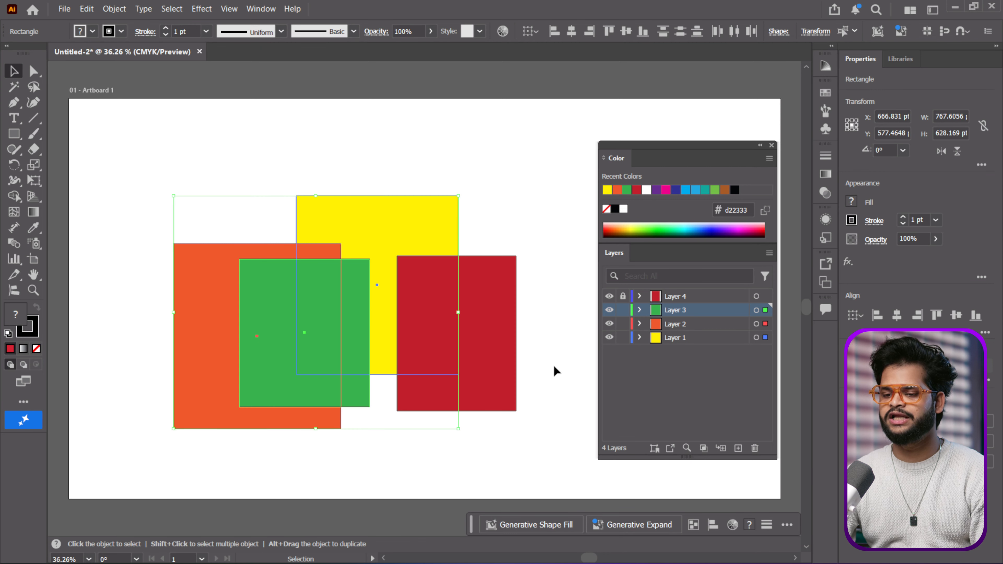
# Step: Unlock Layer 4 and move all four rectangles together to about X 659, Y 624 pt
pyautogui.click(490, 340)
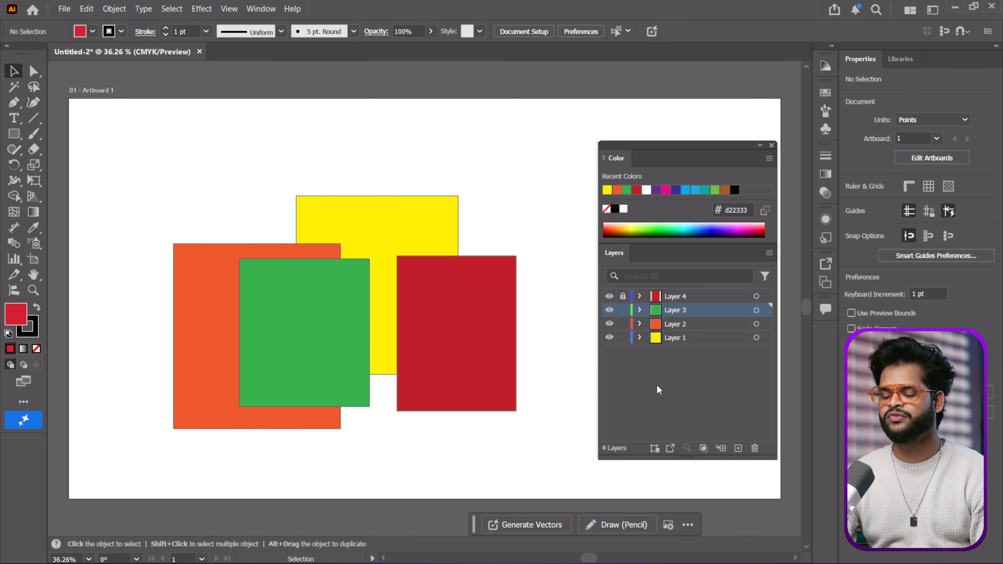
pyautogui.click(462, 343)
pyautogui.moveTo(106, 157); pyautogui.dragTo(581, 457)
pyautogui.moveTo(466, 330); pyautogui.dragTo(443, 339)
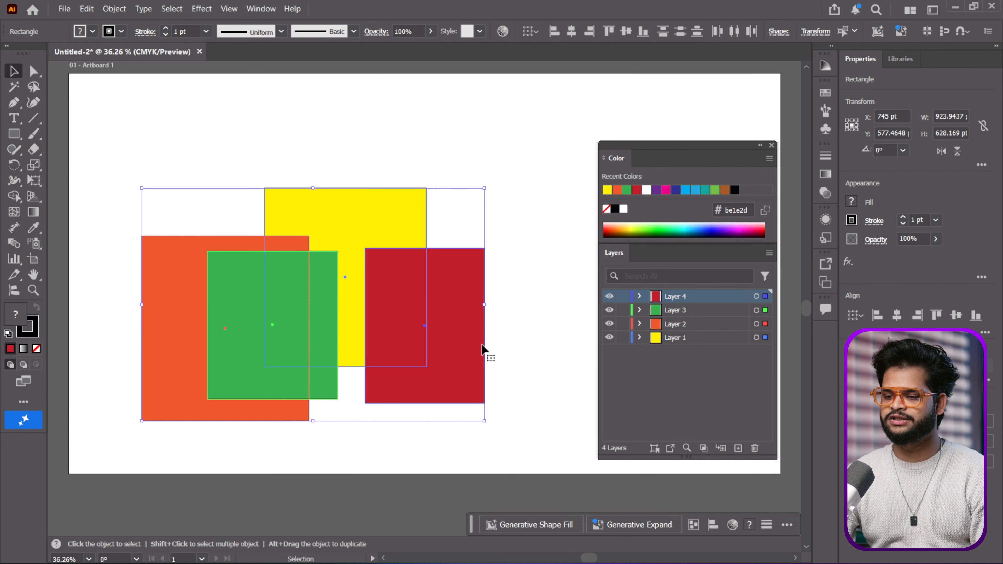
pyautogui.scroll(1, 486, 351)
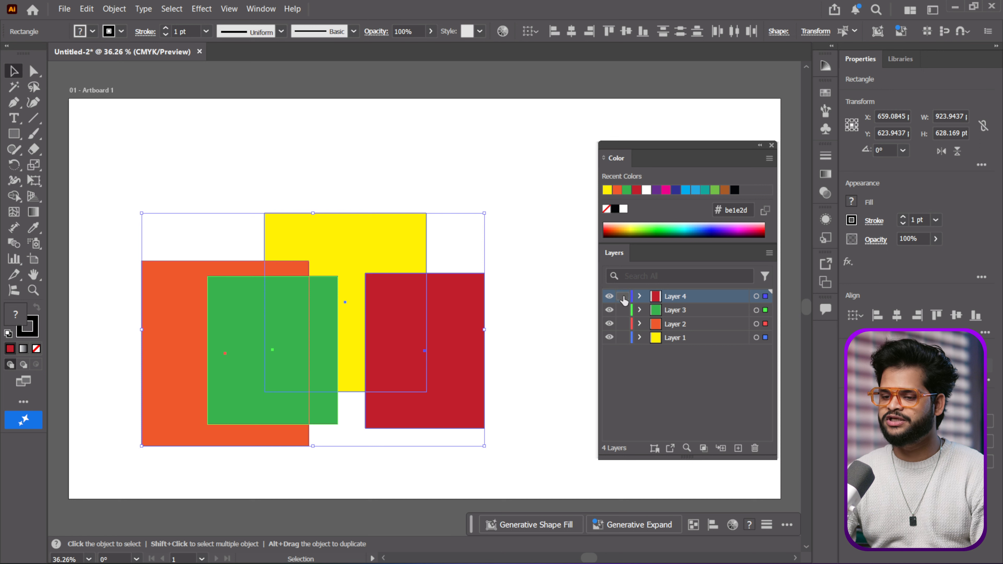
# Step: Lock and unlock all four layers, and move the yellow rectangle to about X 607, Y 413 pt
pyautogui.moveTo(623, 297); pyautogui.dragTo(625, 351)
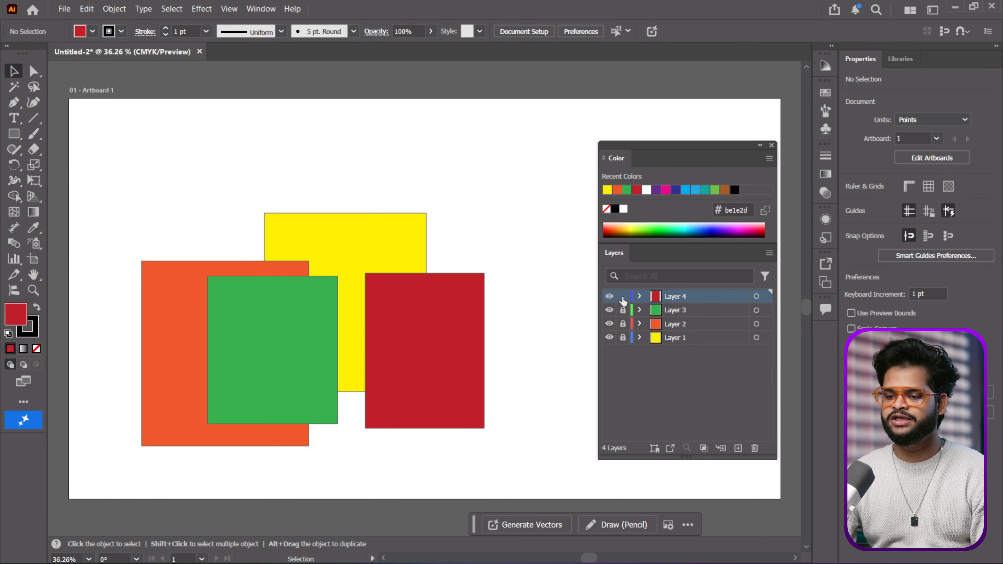
pyautogui.moveTo(623, 301); pyautogui.dragTo(622, 330)
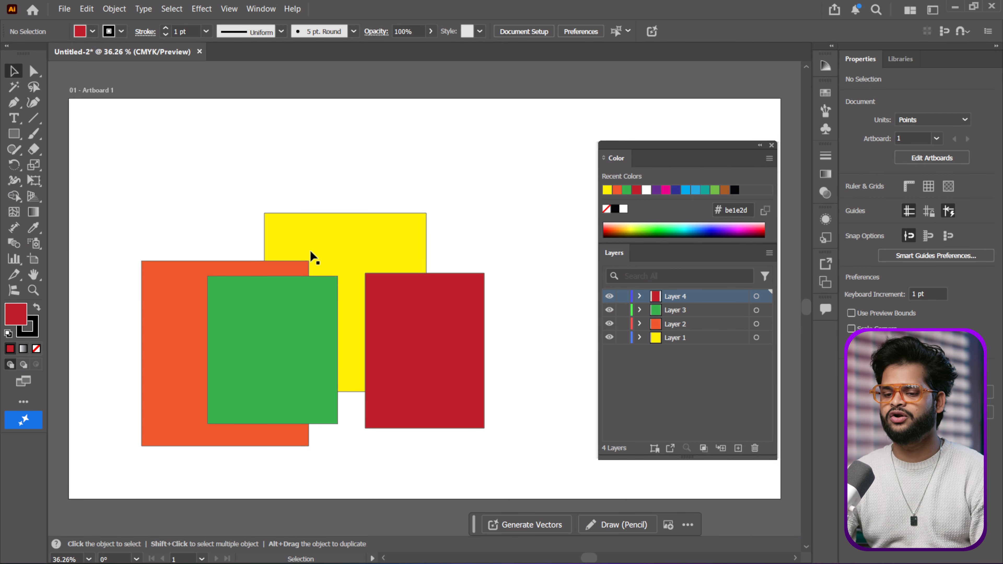
pyautogui.moveTo(364, 231); pyautogui.dragTo(313, 178)
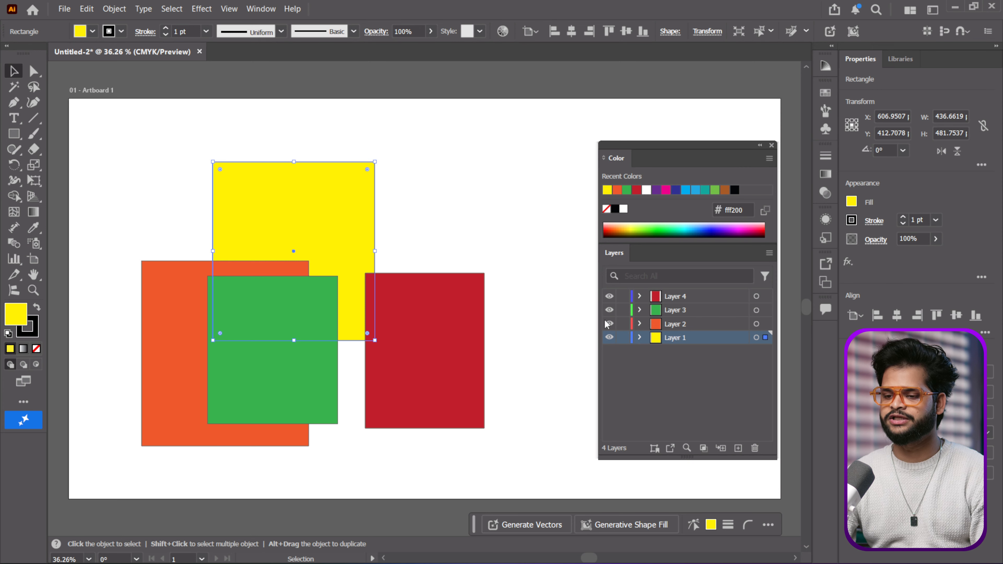
pyautogui.click(622, 297)
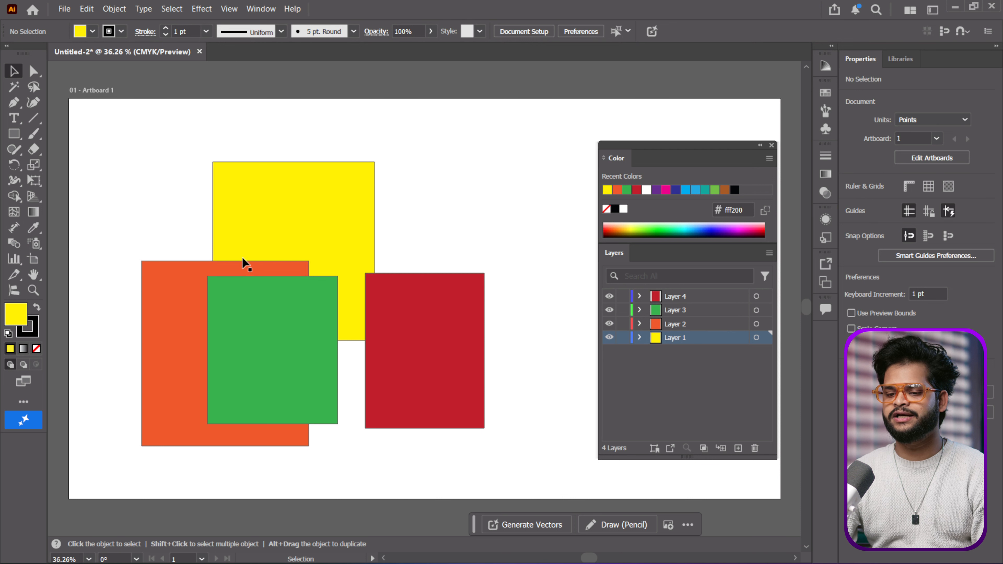
# Step: Delete Layers 3, 2 and 1 together with their artwork
pyautogui.keyDown('shift'); pyautogui.click(684, 310); pyautogui.keyUp('shift')
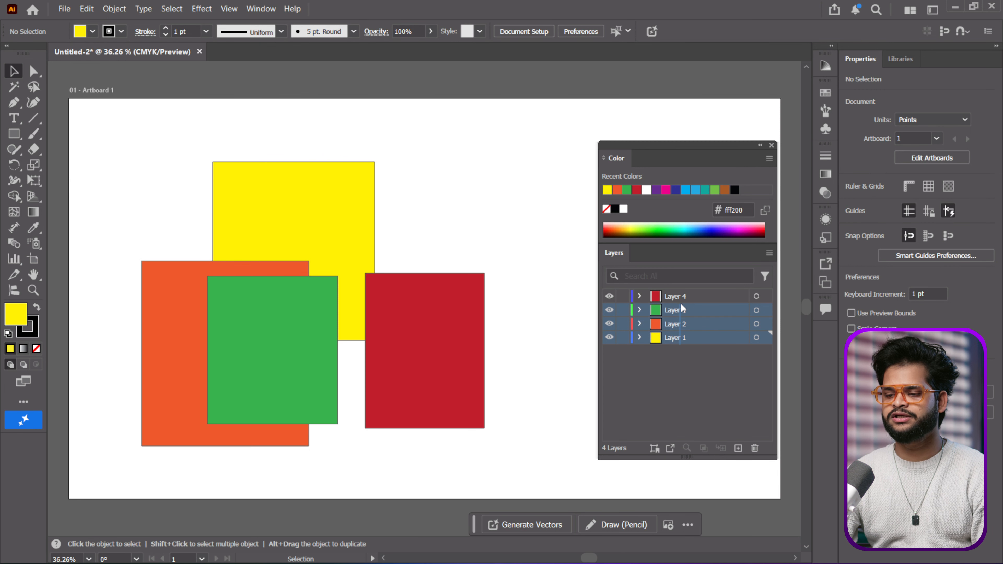
pyautogui.click(754, 450)
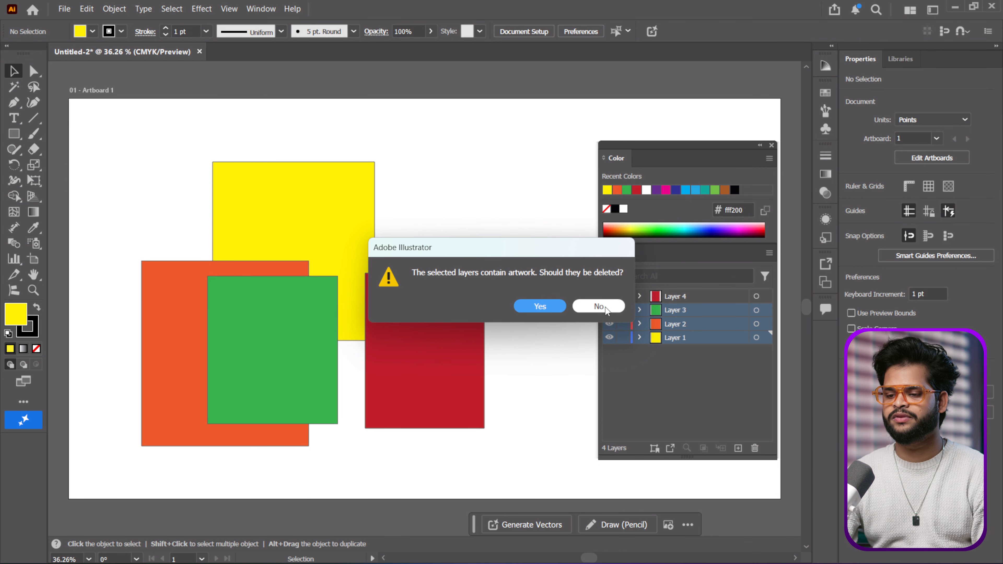
pyautogui.click(554, 310)
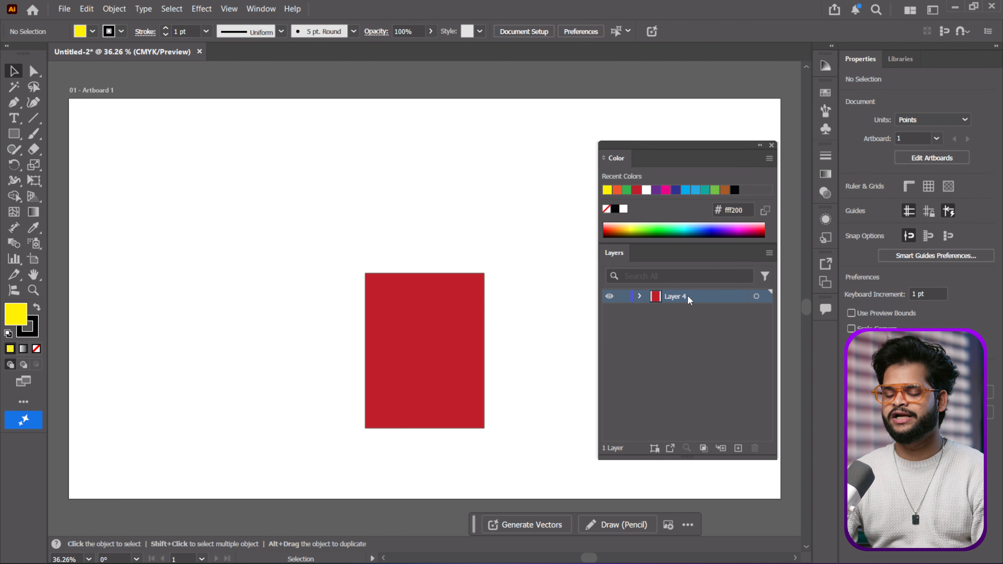
# Step: Draw a yellow rectangle about 444 × 417 pt and two ellipses about 182 × 200 and 246 × 239 pt on Layer 4
pyautogui.click(13, 133)
pyautogui.moveTo(219, 137); pyautogui.dragTo(384, 292)
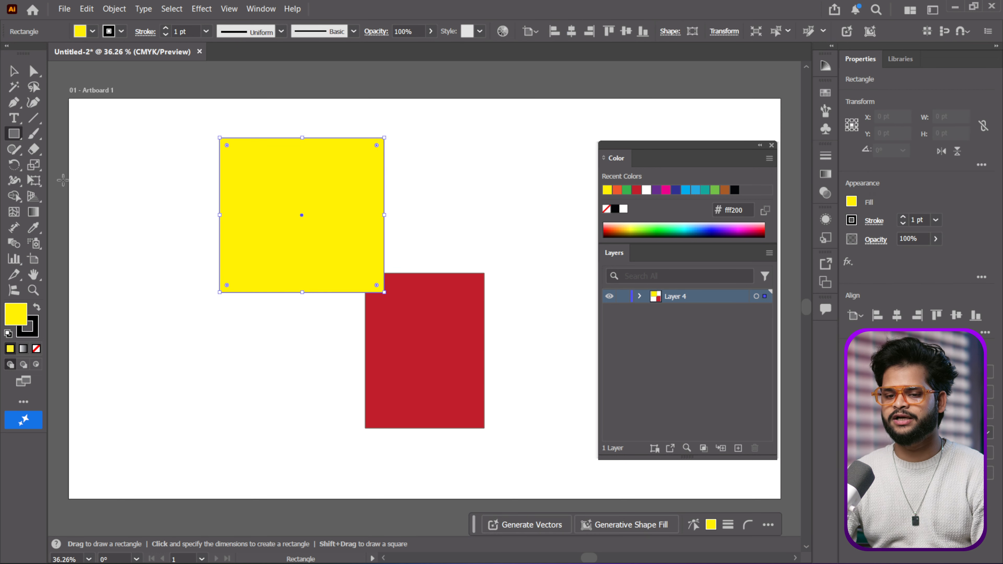
pyautogui.click(17, 139)
pyautogui.click(75, 165)
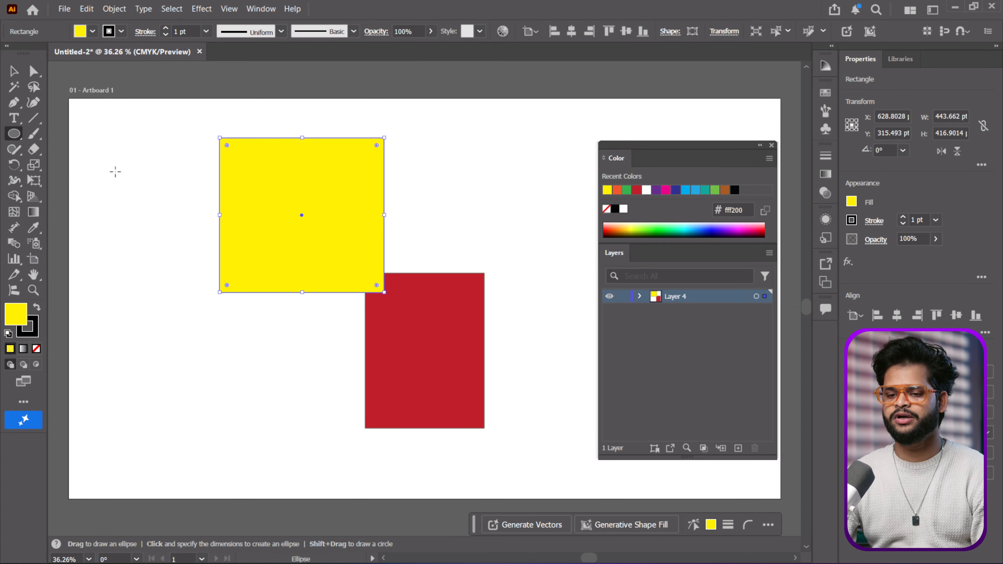
pyautogui.moveTo(122, 162); pyautogui.dragTo(189, 236)
pyautogui.moveTo(168, 366); pyautogui.dragTo(260, 456)
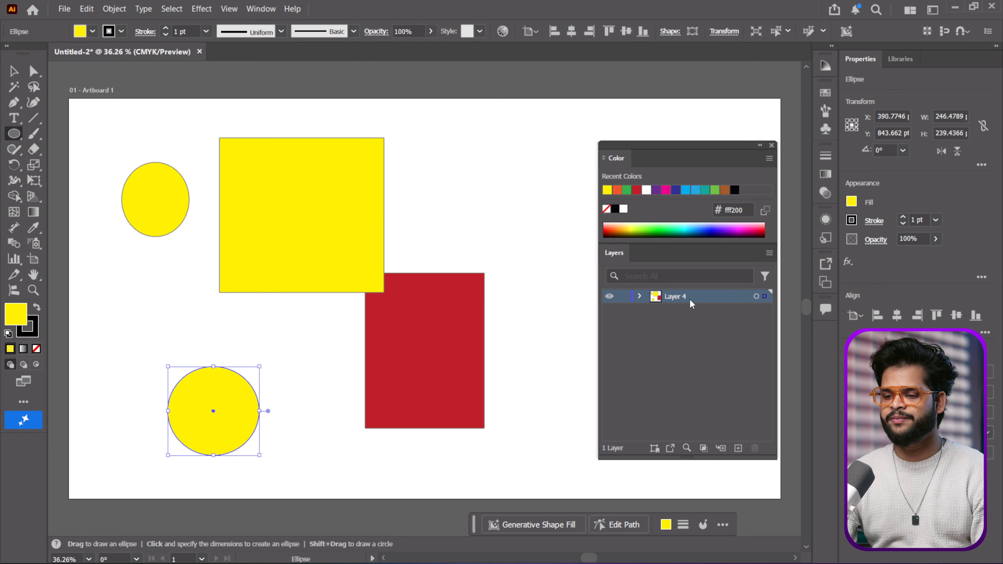
# Step: Expand Layer 4 and go through the entries for its two rectangles and two ellipses one by one
pyautogui.click(639, 296)
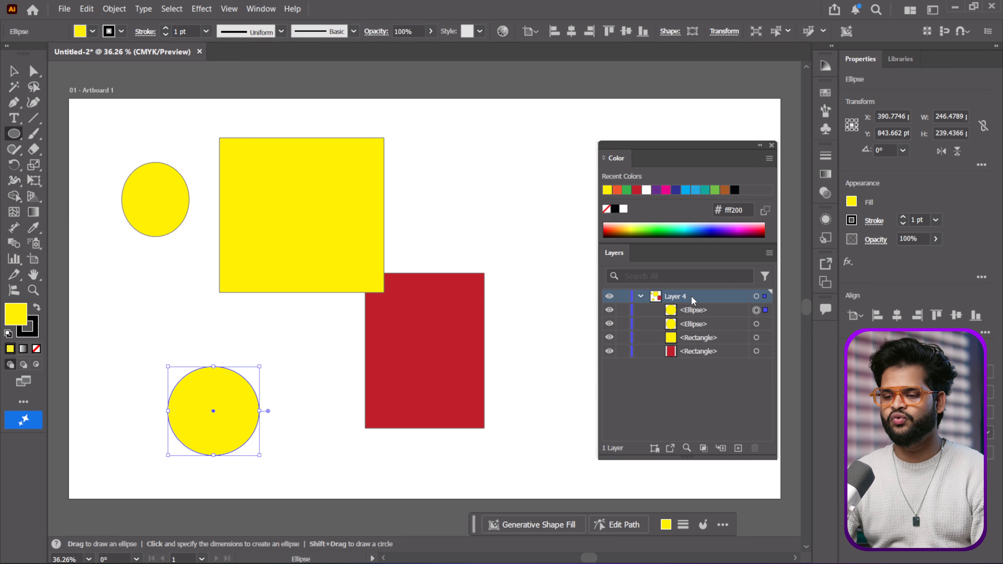
pyautogui.click(699, 353)
pyautogui.click(700, 339)
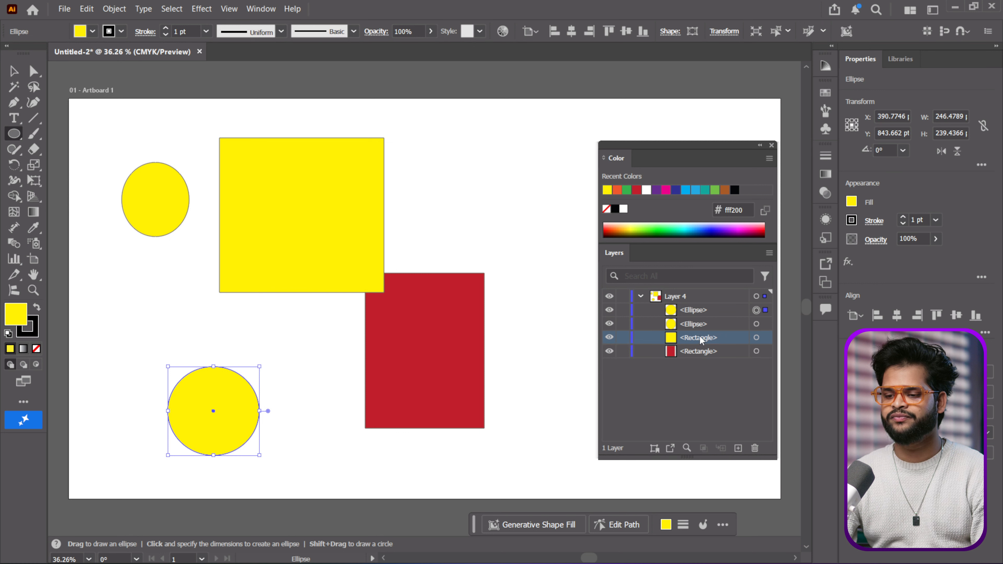
pyautogui.click(696, 326)
pyautogui.click(695, 310)
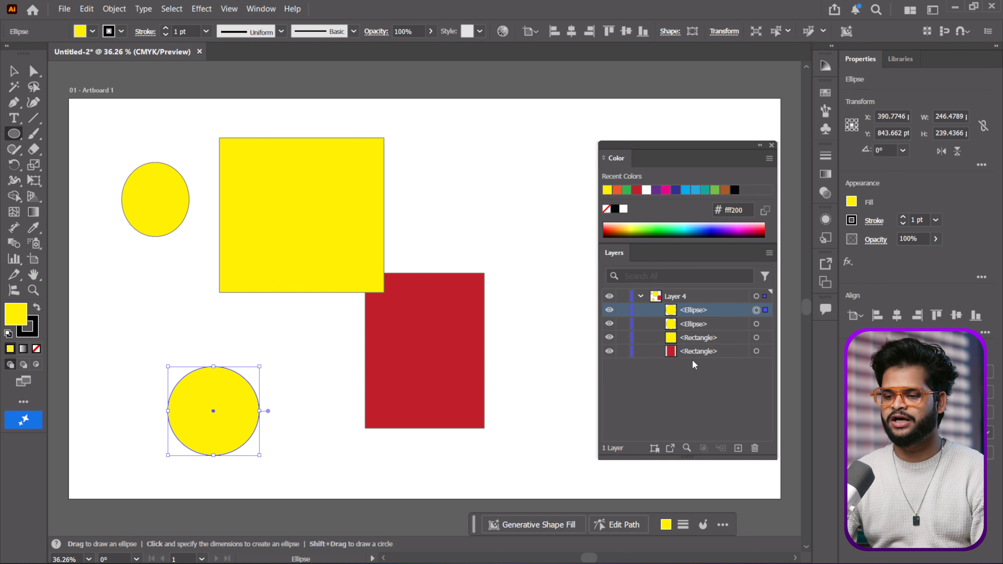
pyautogui.hotkey('ctrl', 'z')
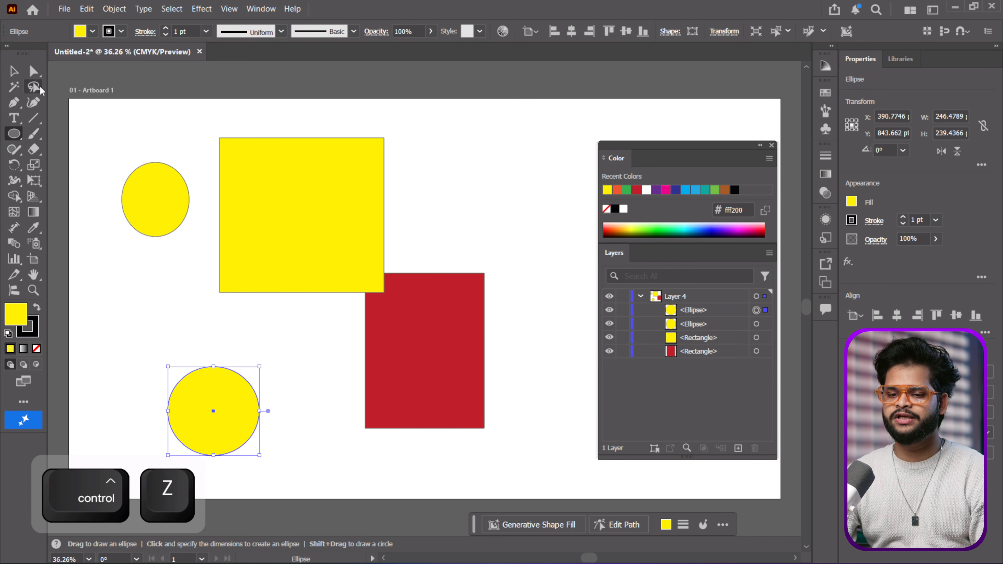
# Step: Move both ellipses over the rectangles' edges, and fill the smaller one magenta and the larger one brown from the recent colors
pyautogui.moveTo(241, 410); pyautogui.dragTo(361, 310)
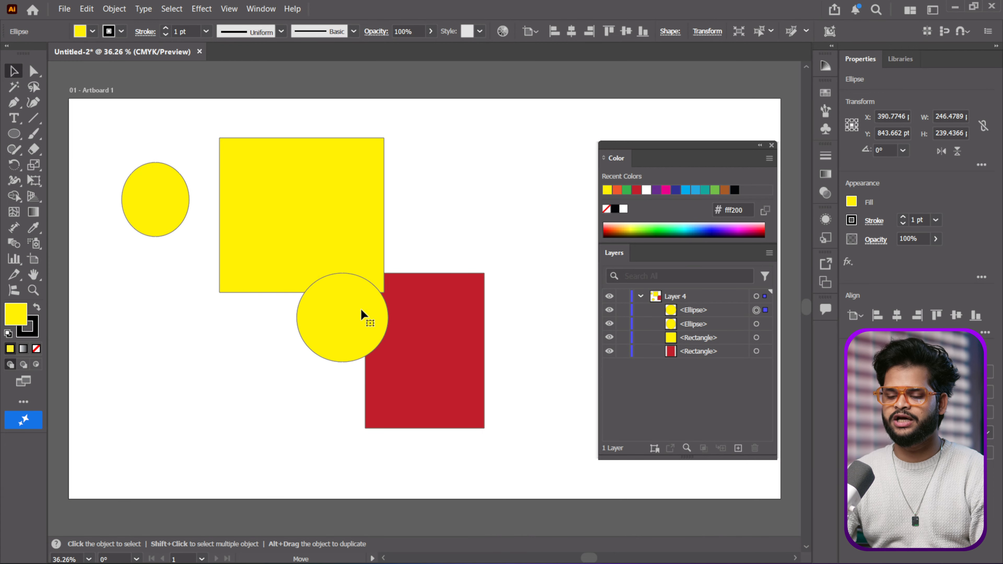
pyautogui.moveTo(160, 209); pyautogui.dragTo(385, 213)
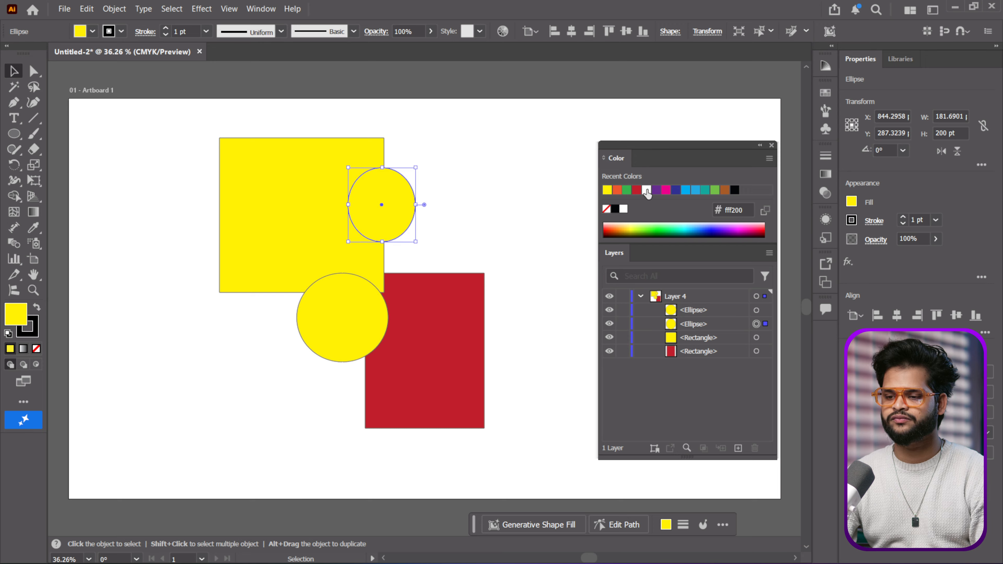
pyautogui.click(664, 191)
pyautogui.click(357, 312)
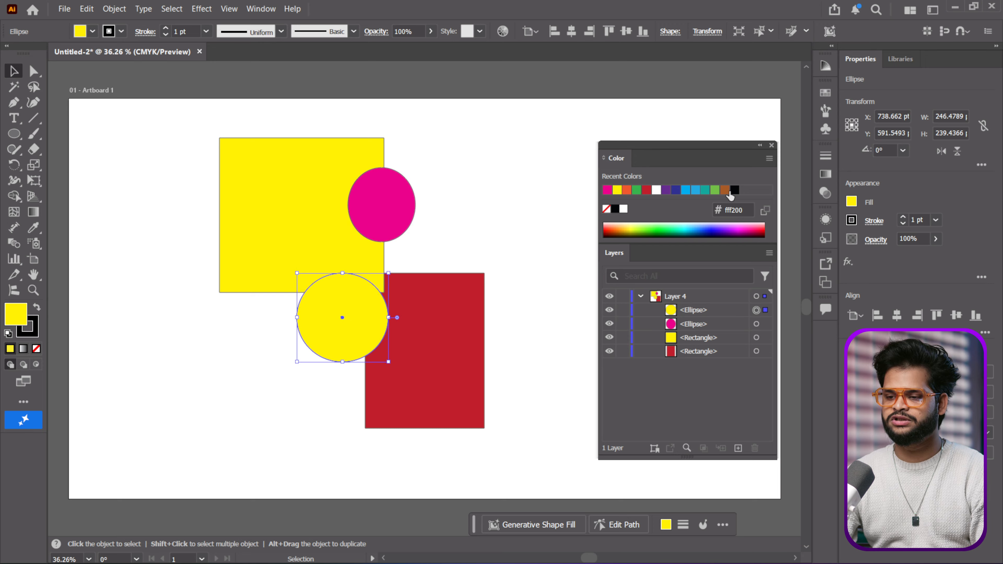
pyautogui.click(725, 190)
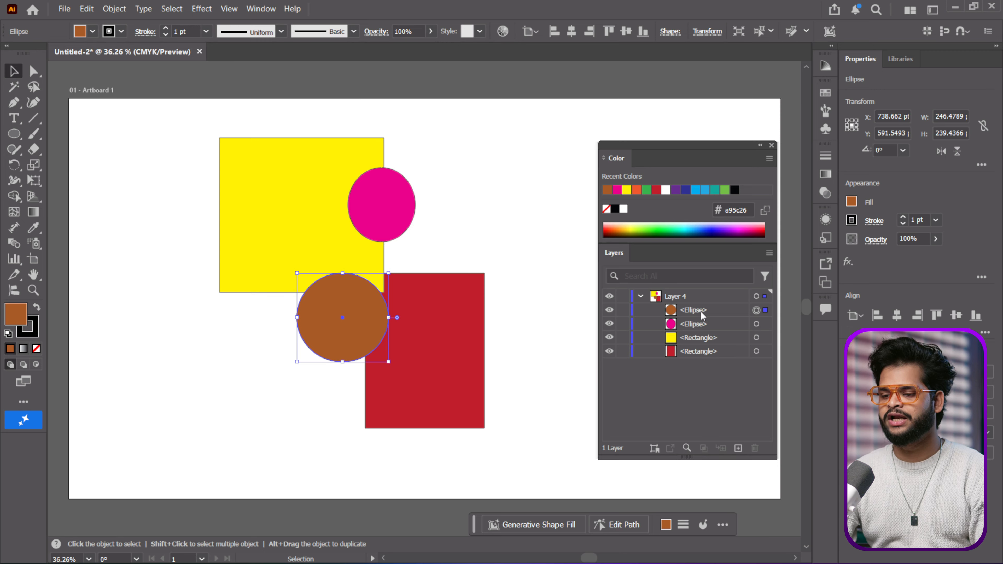
# Step: Move the magenta ellipse to overlap the brown one at about X 787, Y 477 pt, and shift the yellow rectangle farther beneath them
pyautogui.click(393, 212)
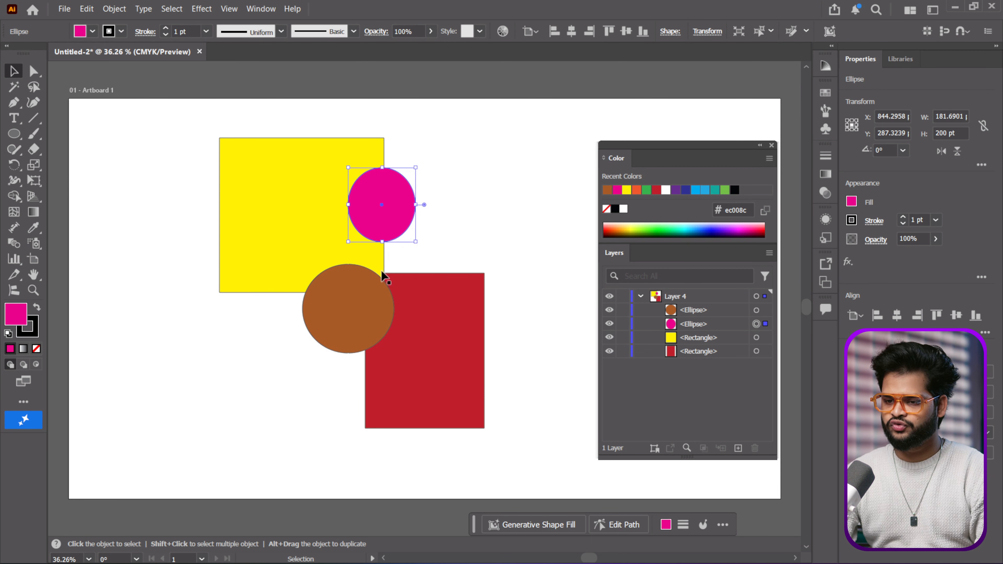
pyautogui.moveTo(394, 212); pyautogui.dragTo(371, 282)
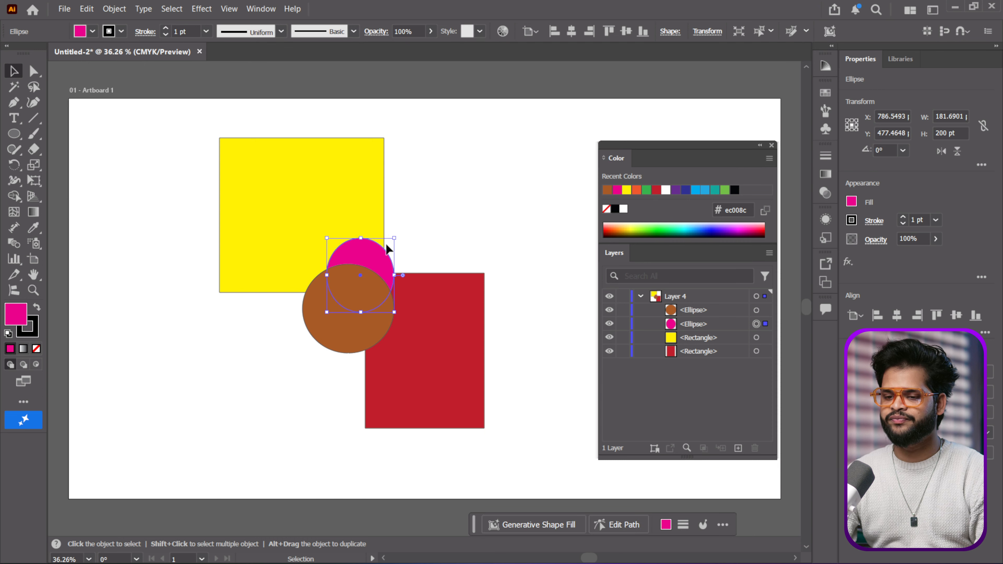
pyautogui.moveTo(320, 184); pyautogui.dragTo(352, 216)
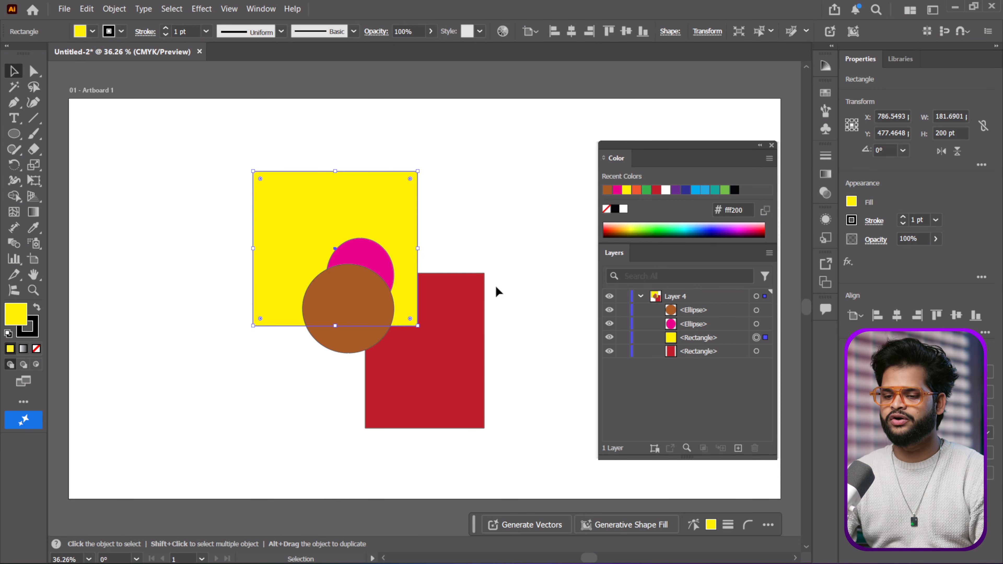
# Step: Move the red rectangle up to about X 963, Y 561 pt so it overlaps the yellow rectangle and both ellipses
pyautogui.moveTo(463, 304); pyautogui.dragTo(463, 258)
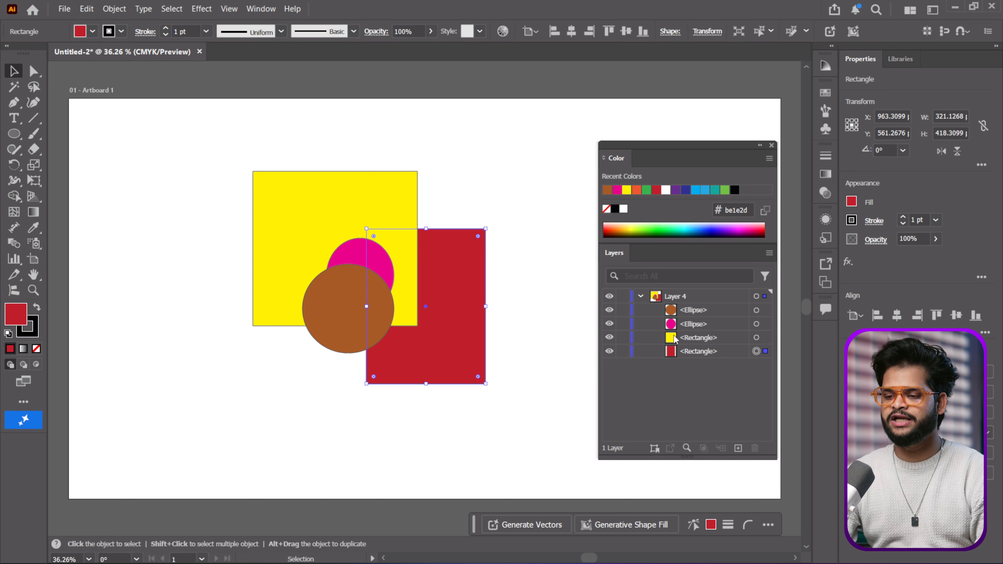
# Step: Try reordering the red rectangle's entry to the top of Layer 4, and undo the reorder
pyautogui.click(709, 355)
pyautogui.moveTo(709, 356); pyautogui.dragTo(713, 308)
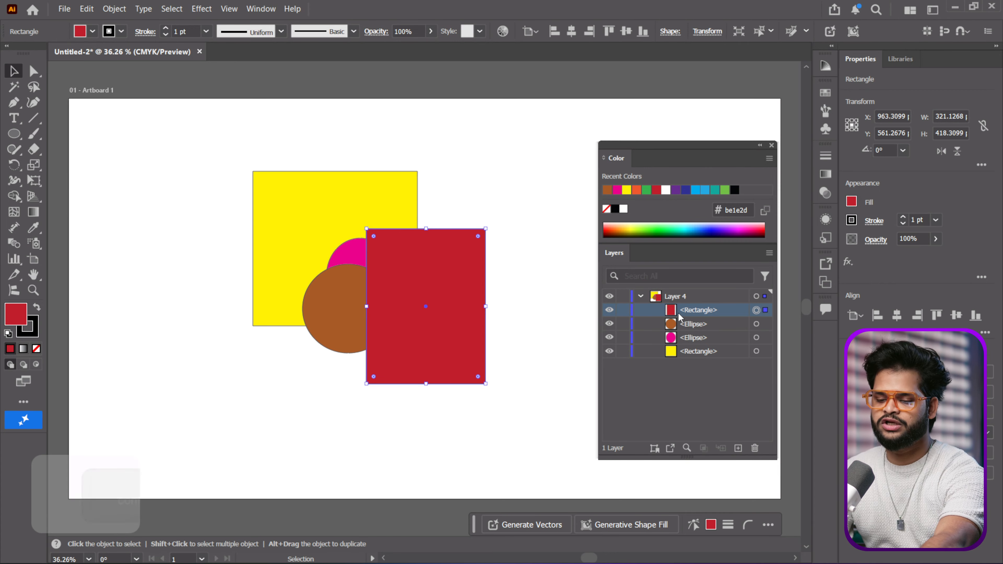
pyautogui.hotkey('ctrl', 'z')
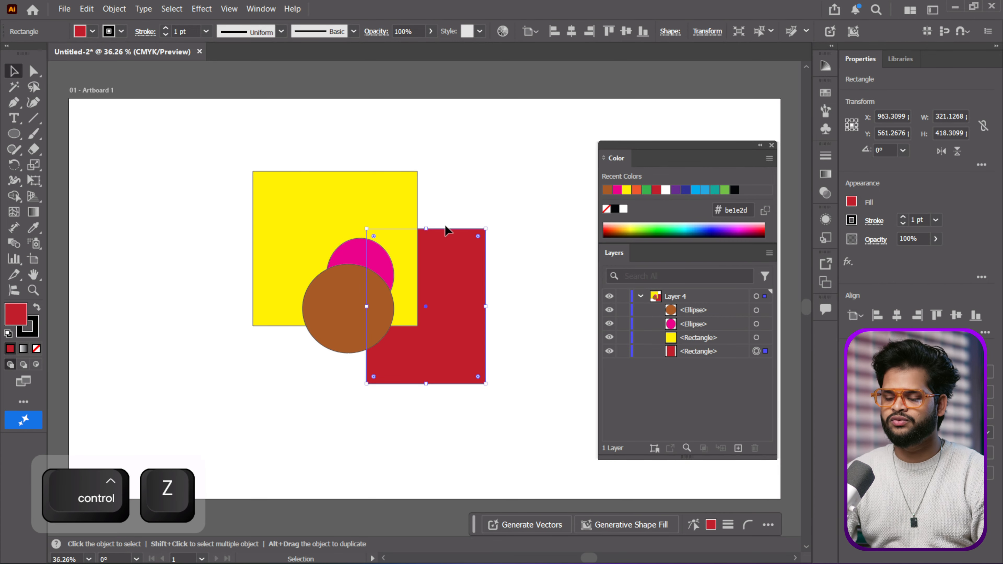
# Step: Bring the red rectangle forward one level with the Arrange commands, and bring it all the way to the front
pyautogui.rightClick(448, 309)
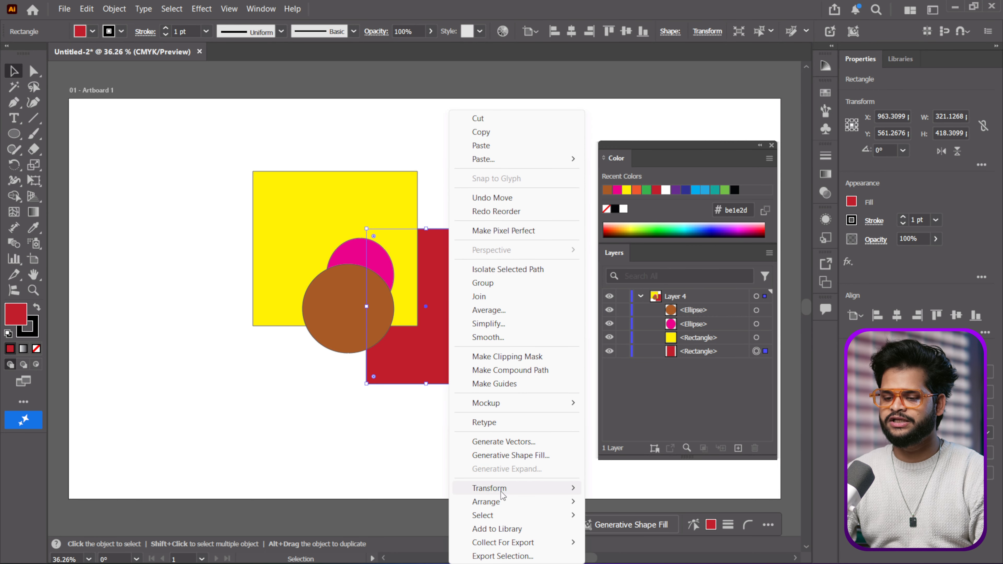
pyautogui.moveTo(501, 509)
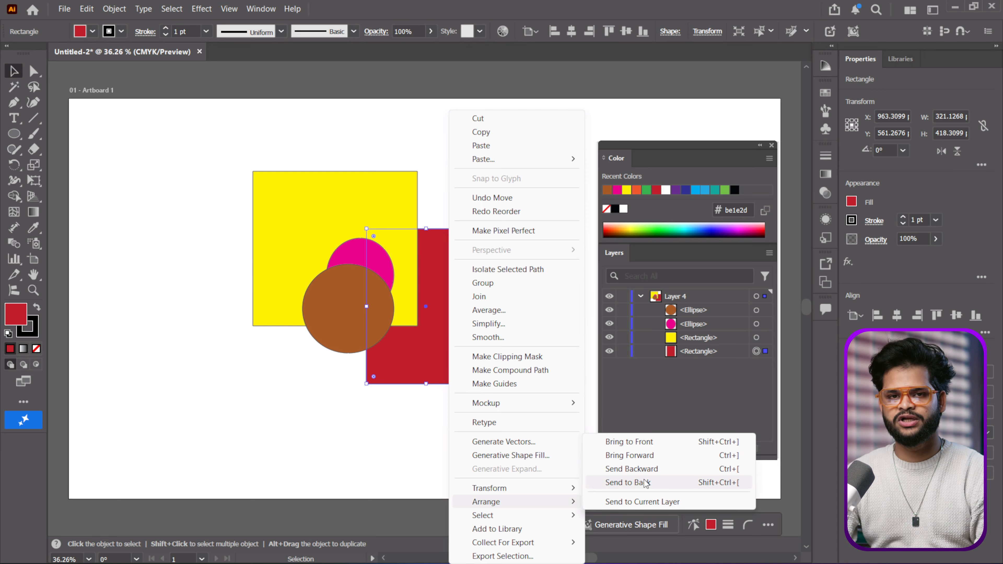
pyautogui.click(666, 461)
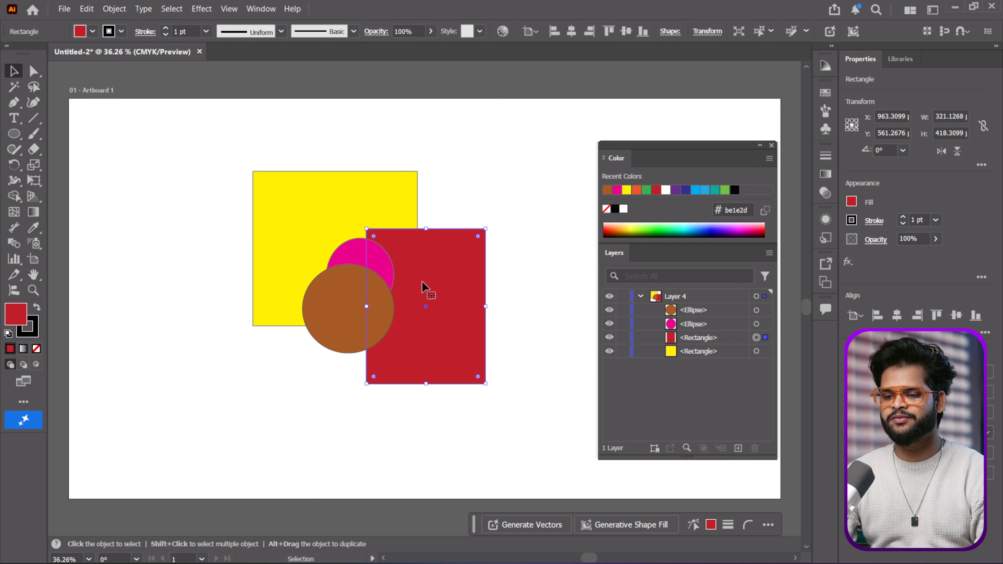
pyautogui.rightClick(444, 278)
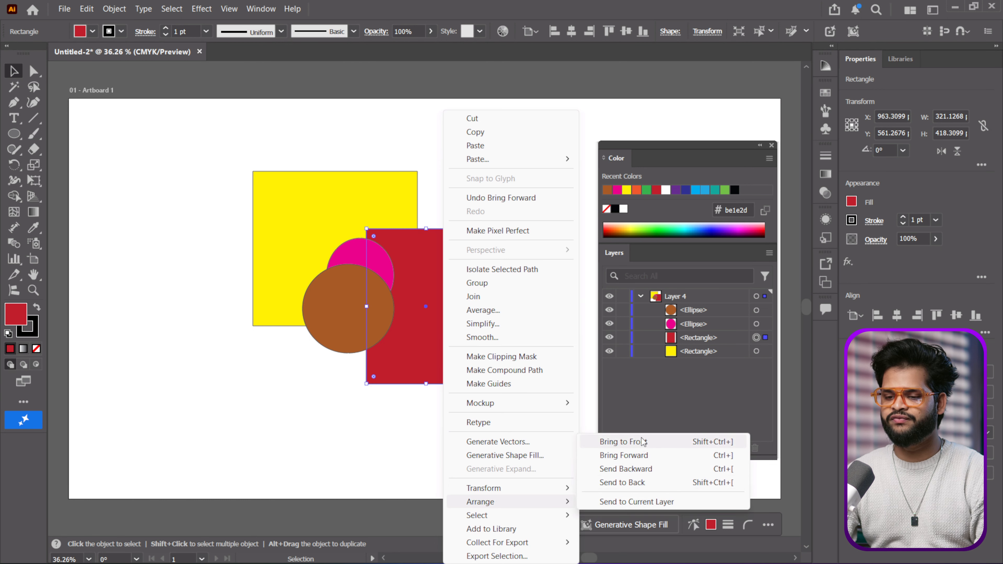
pyautogui.click(642, 442)
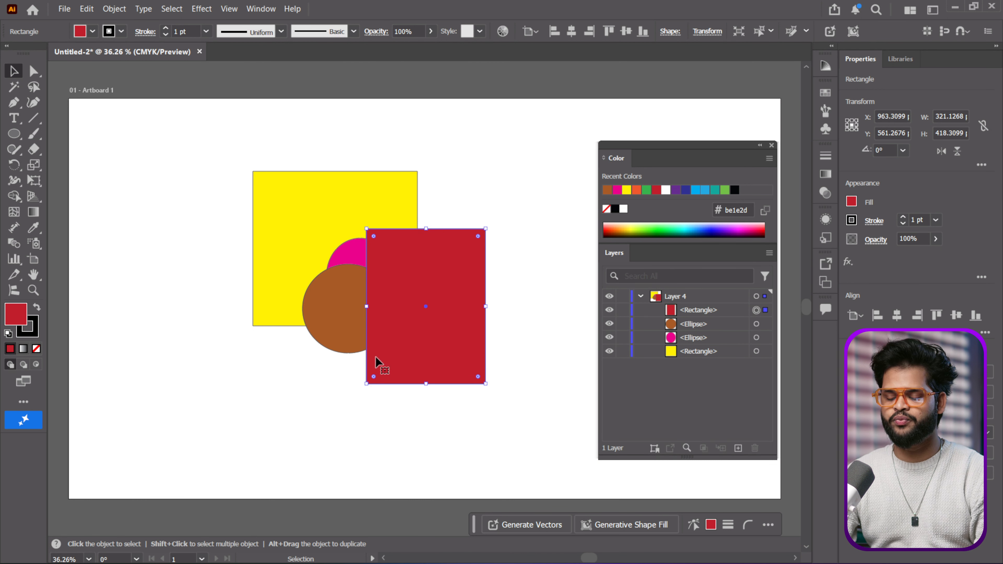
# Step: Send the red rectangle backward one level with the Arrange commands, and send it all the way to the back
pyautogui.rightClick(415, 329)
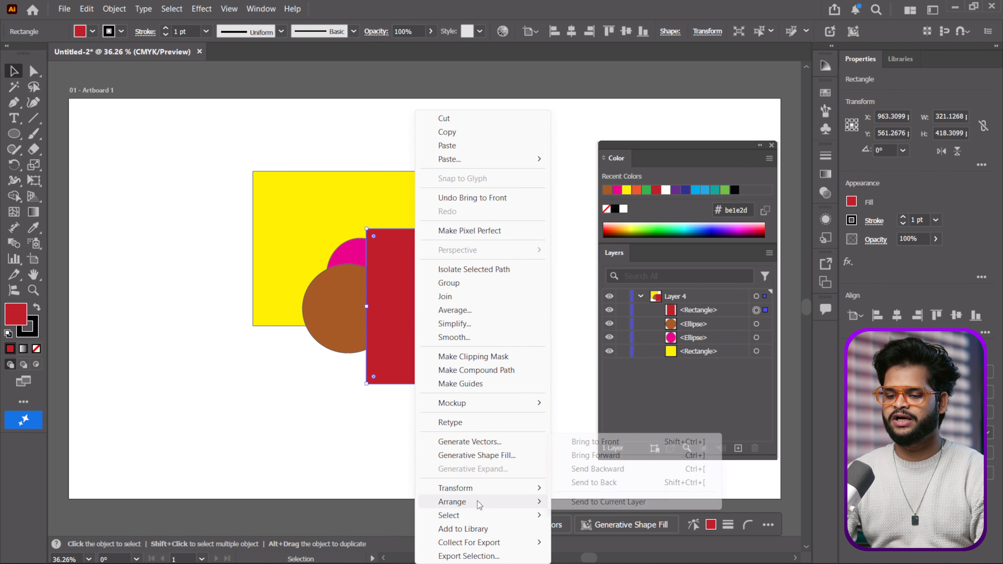
pyautogui.click(598, 471)
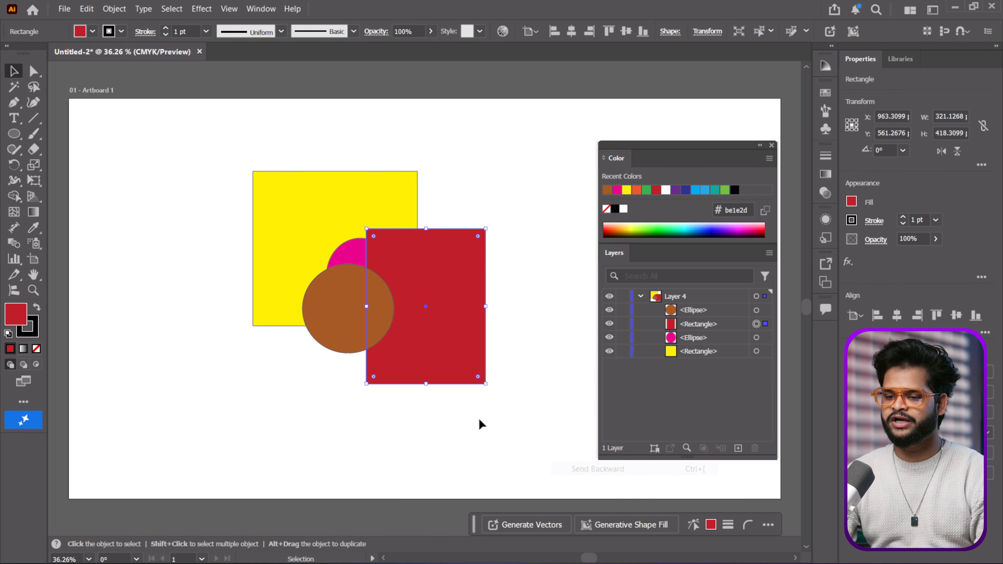
pyautogui.rightClick(420, 330)
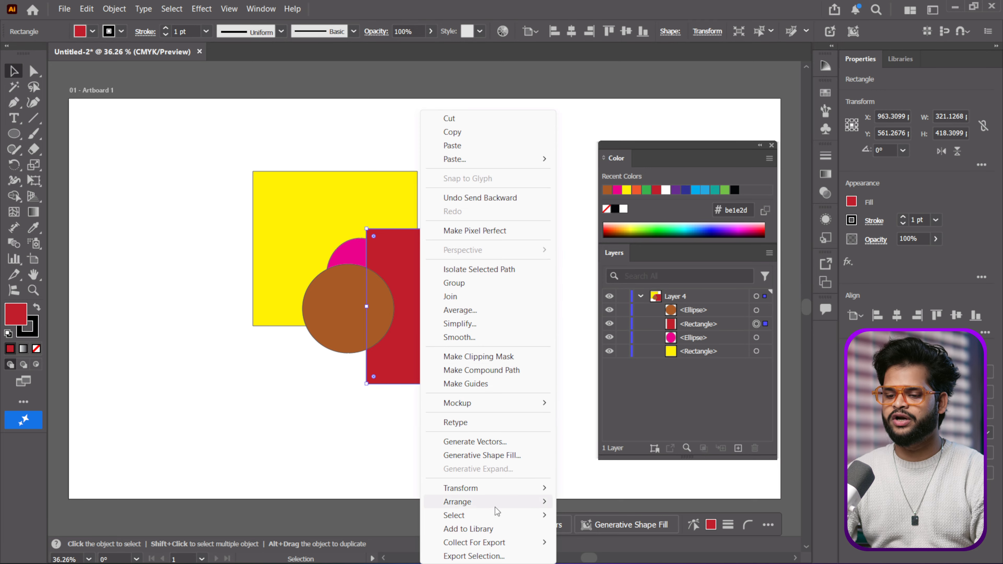
pyautogui.moveTo(484, 503)
pyautogui.click(608, 485)
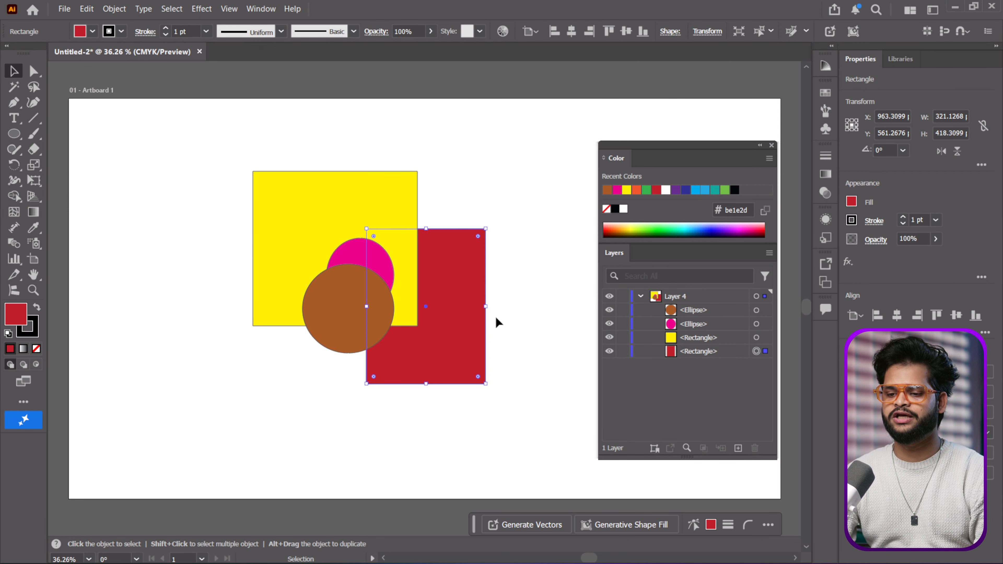
# Step: Select the brown ellipse and reorder its entry to the bottom of Layer 4, below the red rectangle
pyautogui.click(693, 312)
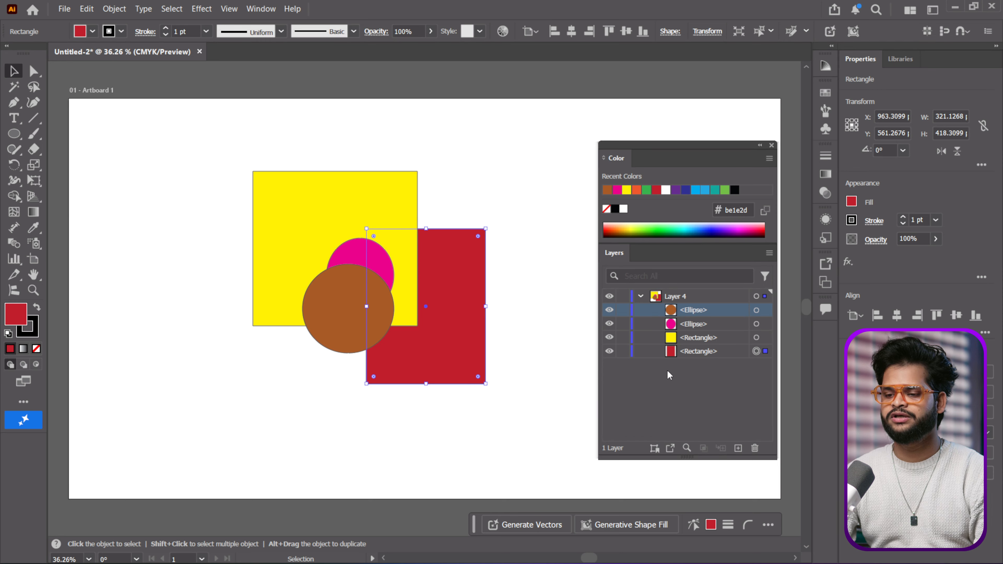
pyautogui.click(687, 301)
pyautogui.click(686, 313)
pyautogui.click(361, 328)
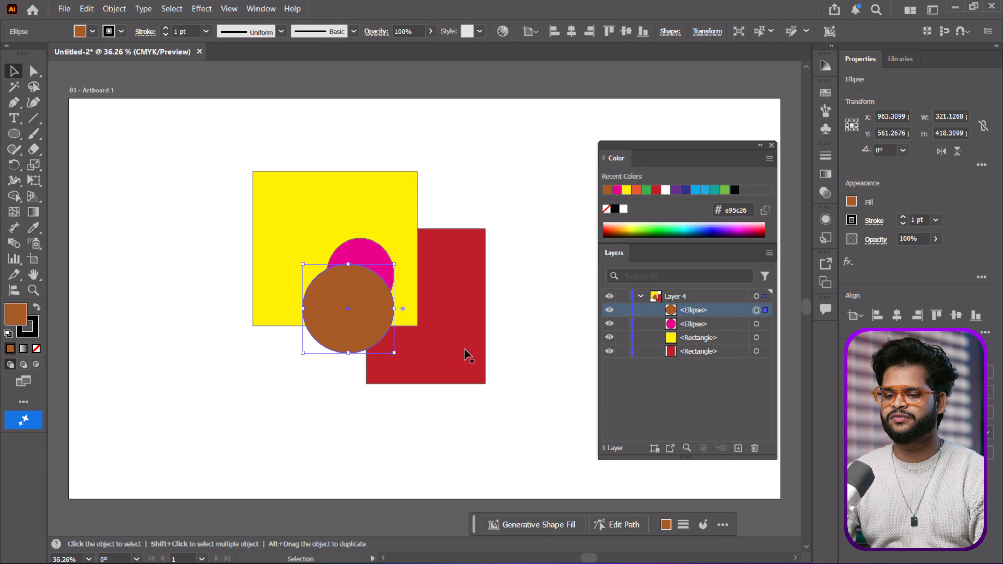
pyautogui.moveTo(691, 311); pyautogui.dragTo(688, 360)
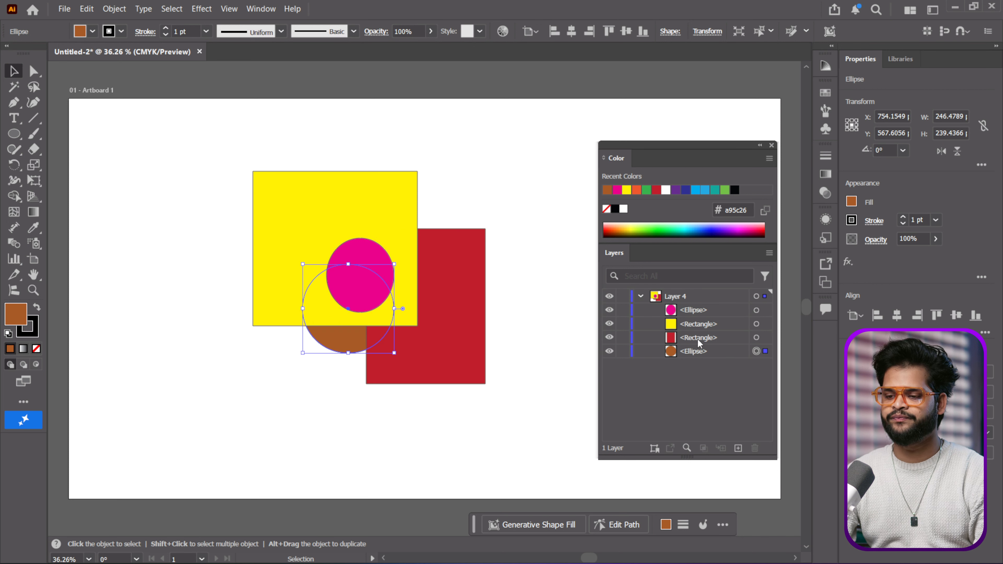
# Step: Select the yellow rectangle and reorder its entry to the bottom of Layer 4, below the brown ellipse
pyautogui.click(698, 325)
pyautogui.click(367, 220)
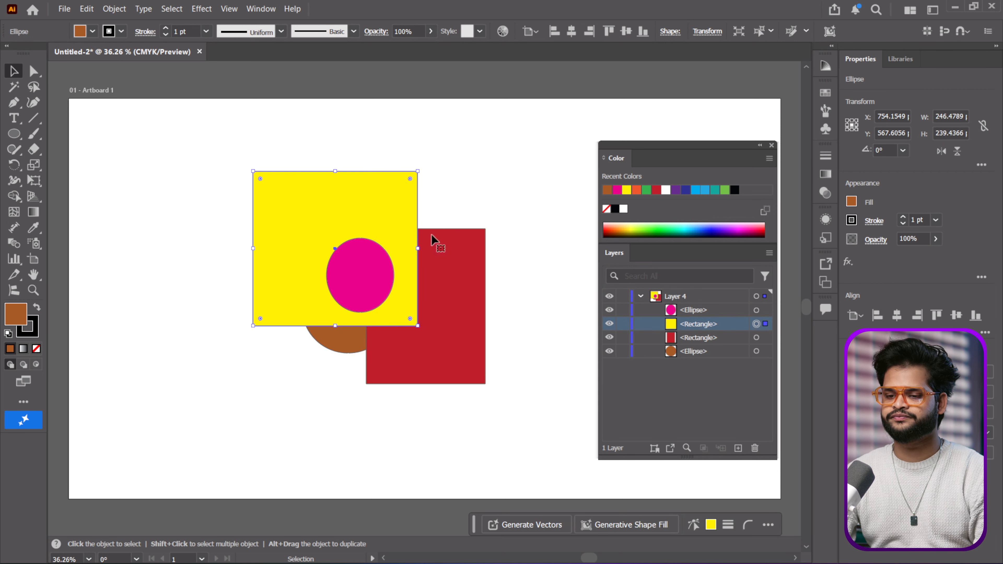
pyautogui.moveTo(702, 324); pyautogui.dragTo(705, 361)
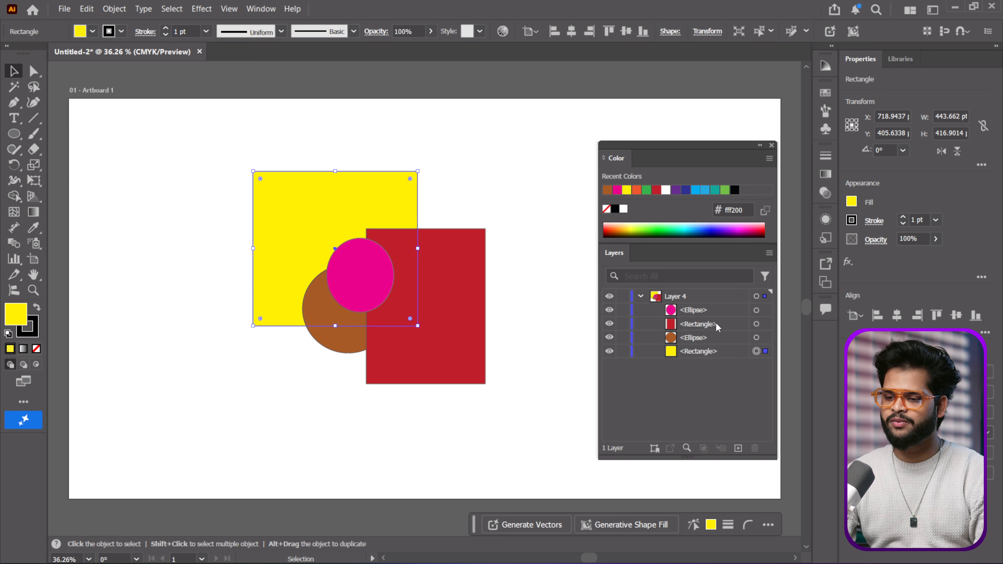
# Step: Draw three more overlapping rectangles of about 342 × 386, 248 × 420 and 187 × 358 pt on Layer 4
pyautogui.click(20, 136)
pyautogui.moveTo(19, 136); pyautogui.dragTo(94, 135)
pyautogui.moveTo(217, 222); pyautogui.dragTo(344, 364)
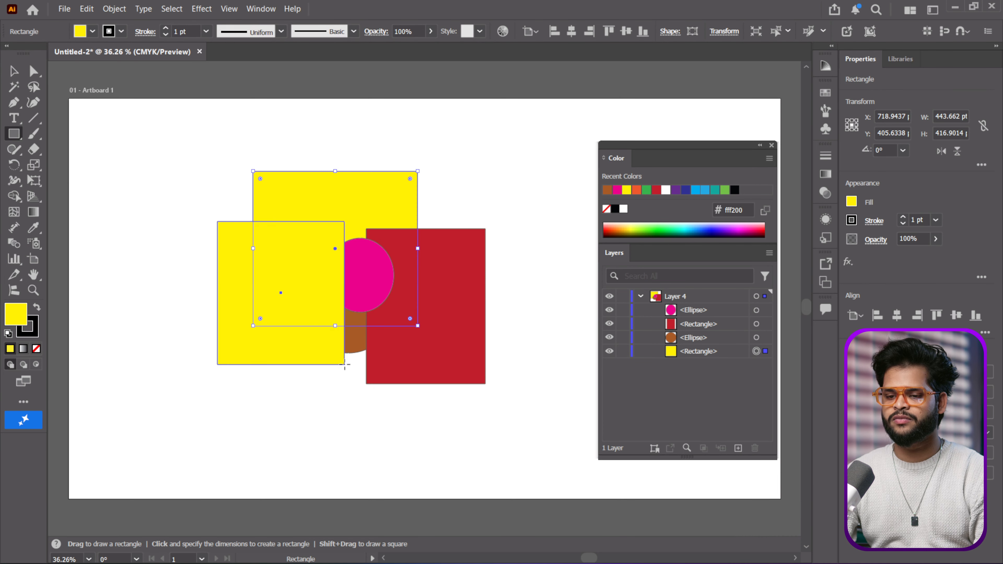
pyautogui.moveTo(376, 273); pyautogui.dragTo(468, 429)
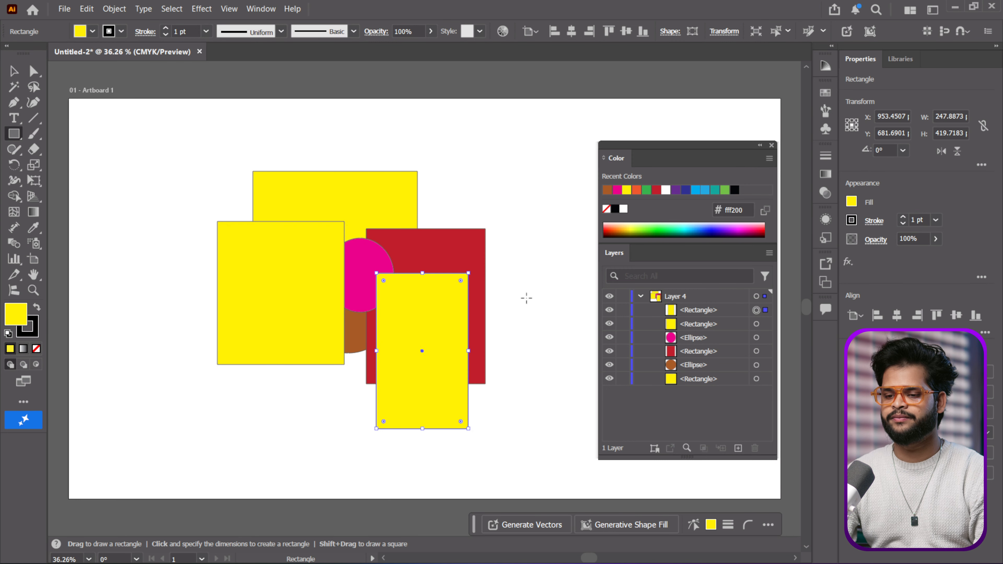
pyautogui.moveTo(434, 190); pyautogui.dragTo(504, 322)
# Step: Fill the 342 pt wide new rectangle blue, the 248 pt one black and the 187 pt one teal (00a79d) from the recent colors
pyautogui.click(13, 71)
pyautogui.click(316, 261)
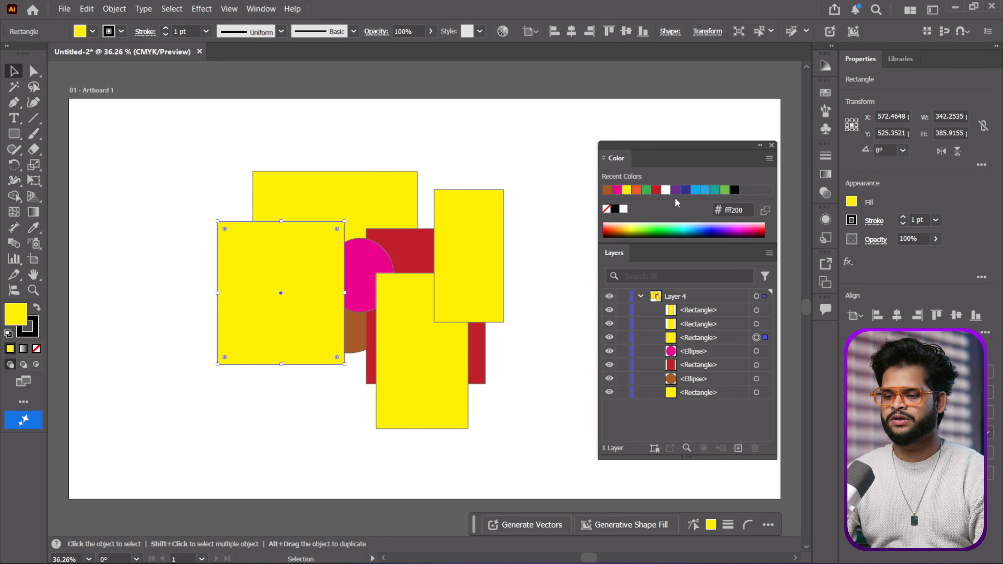
pyautogui.click(705, 190)
pyautogui.click(460, 335)
pyautogui.click(675, 191)
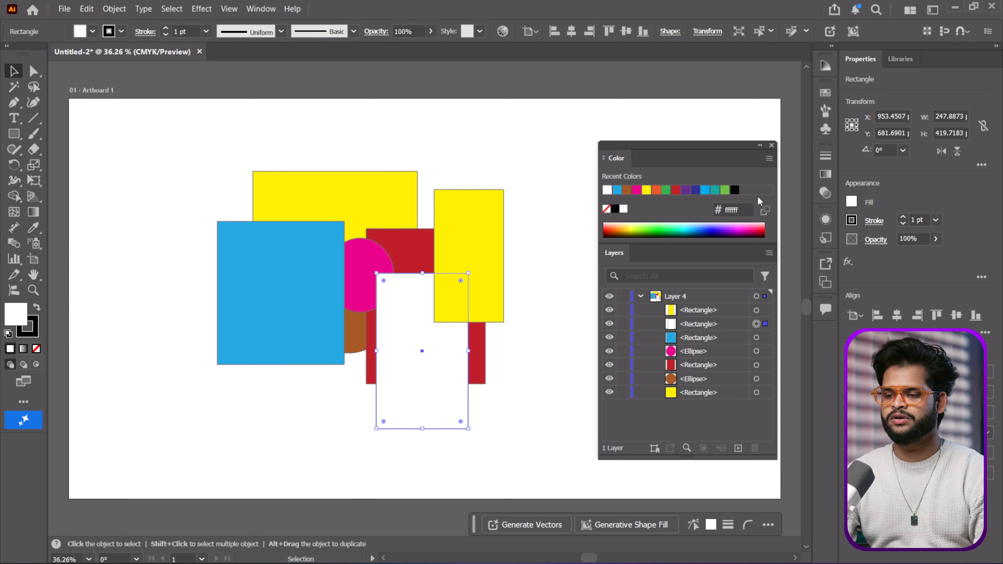
pyautogui.click(735, 191)
pyautogui.click(486, 265)
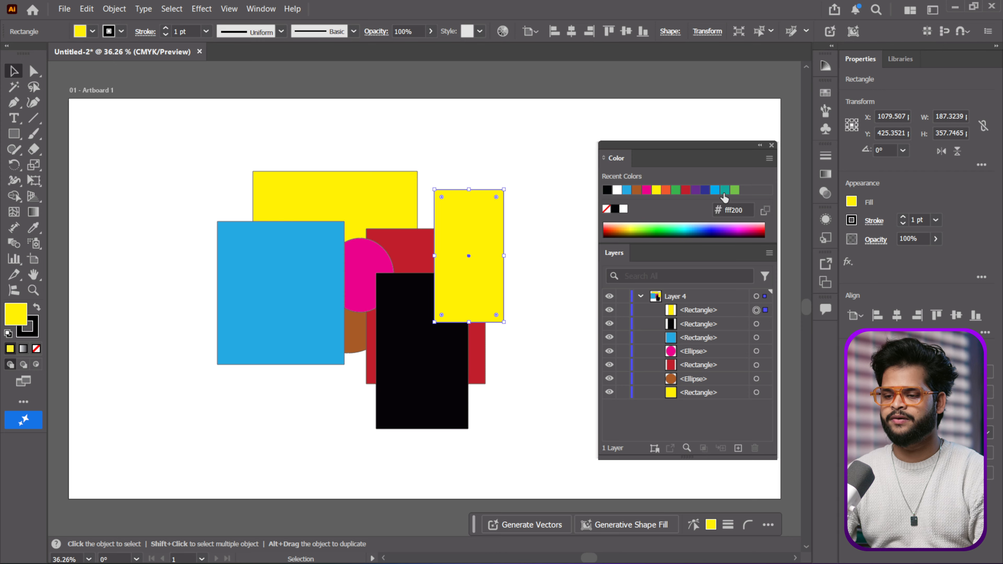
pyautogui.click(724, 191)
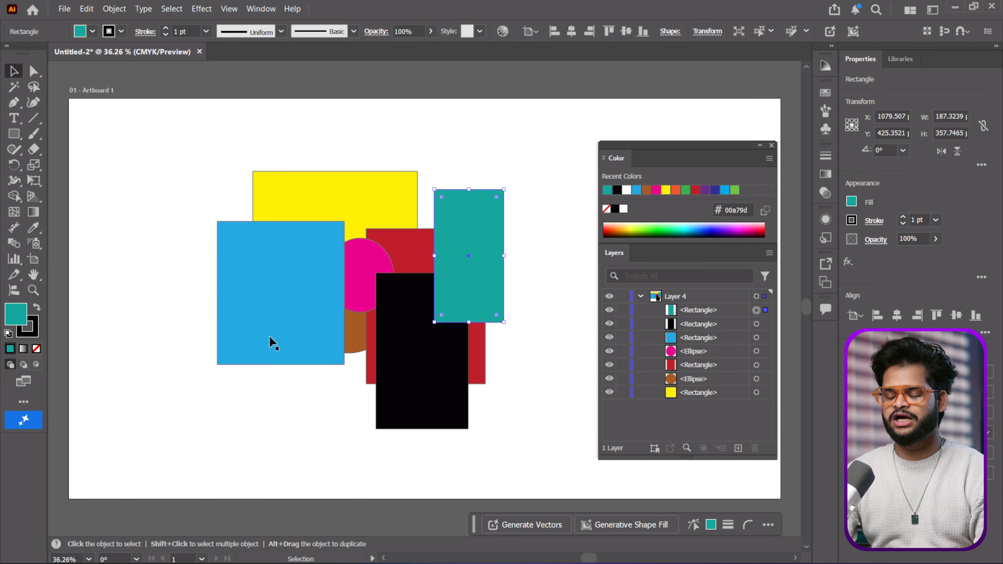
pyautogui.click(515, 300)
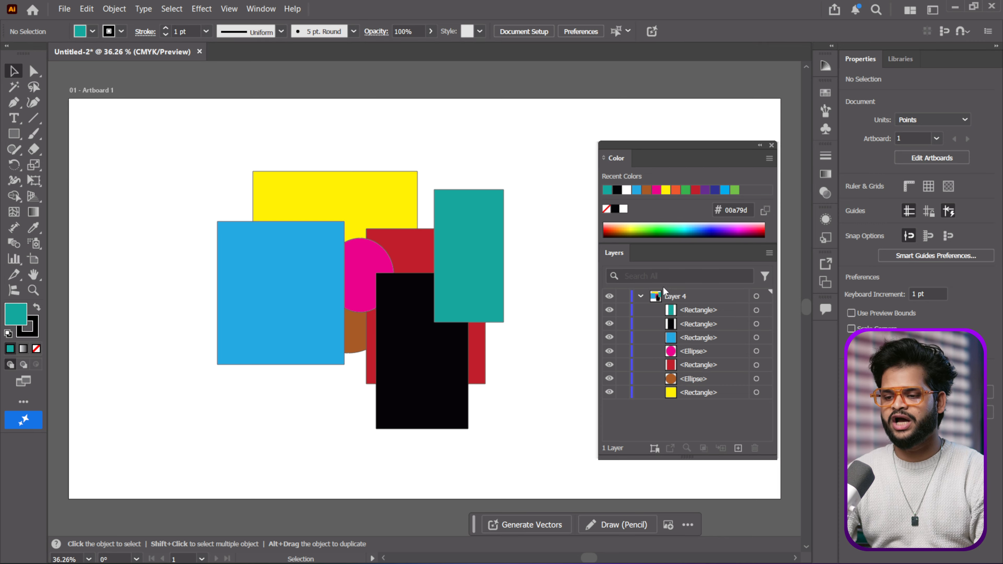
# Step: Collapse and re-expand Layer 4, target the brown ellipse from its layer entry, and select the black rectangle on the artboard
pyautogui.click(640, 296)
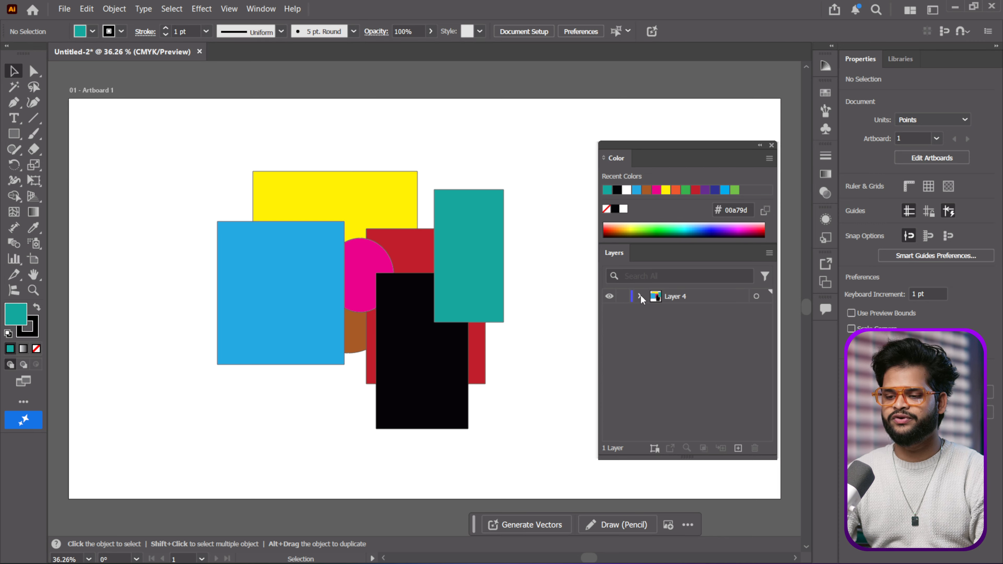
pyautogui.click(640, 297)
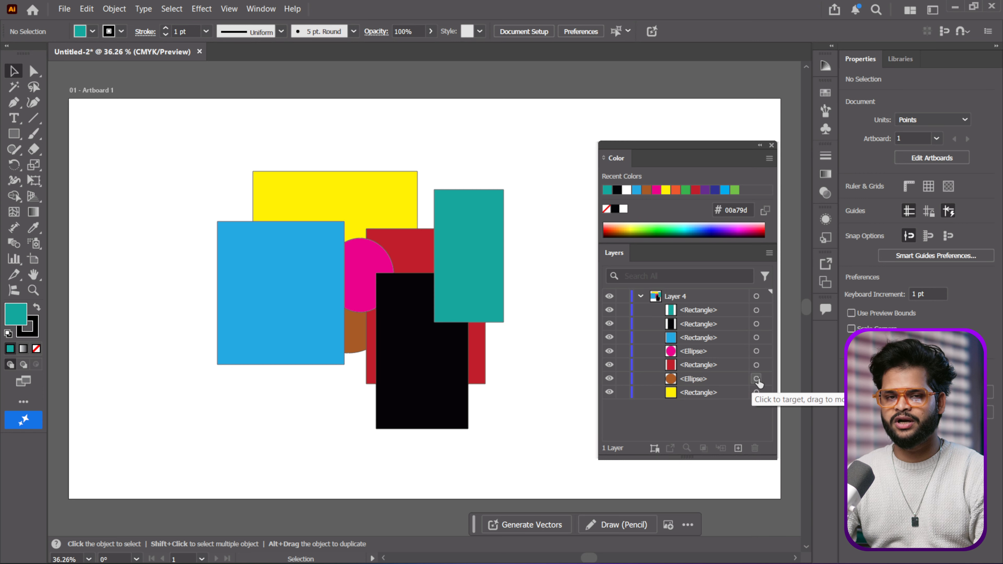
pyautogui.click(756, 378)
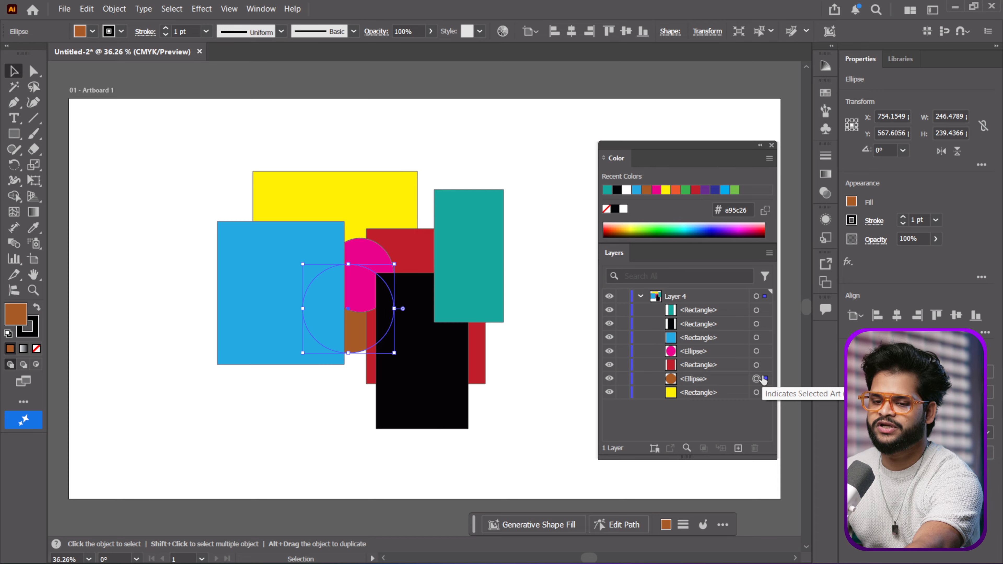
pyautogui.press('F2')
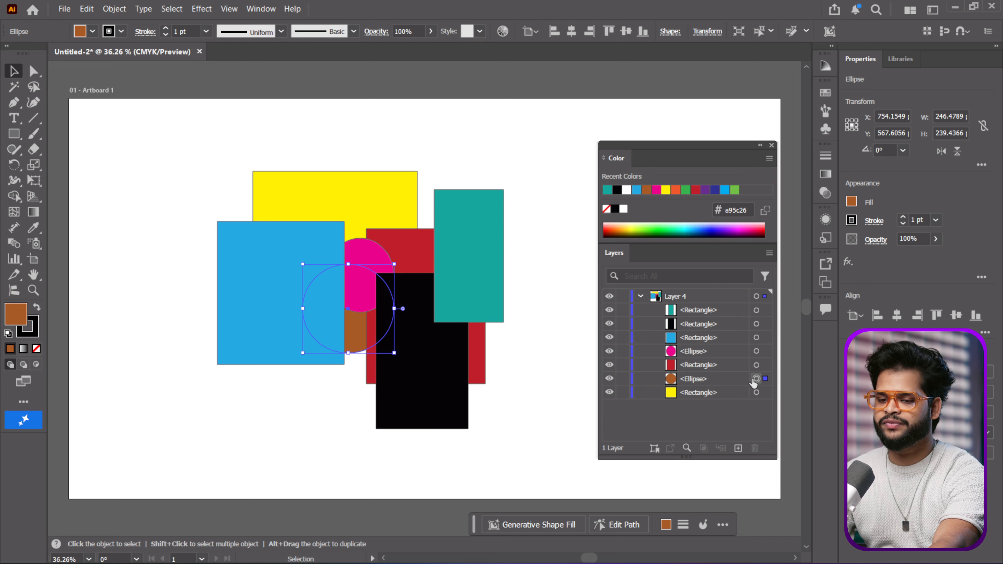
pyautogui.click(466, 387)
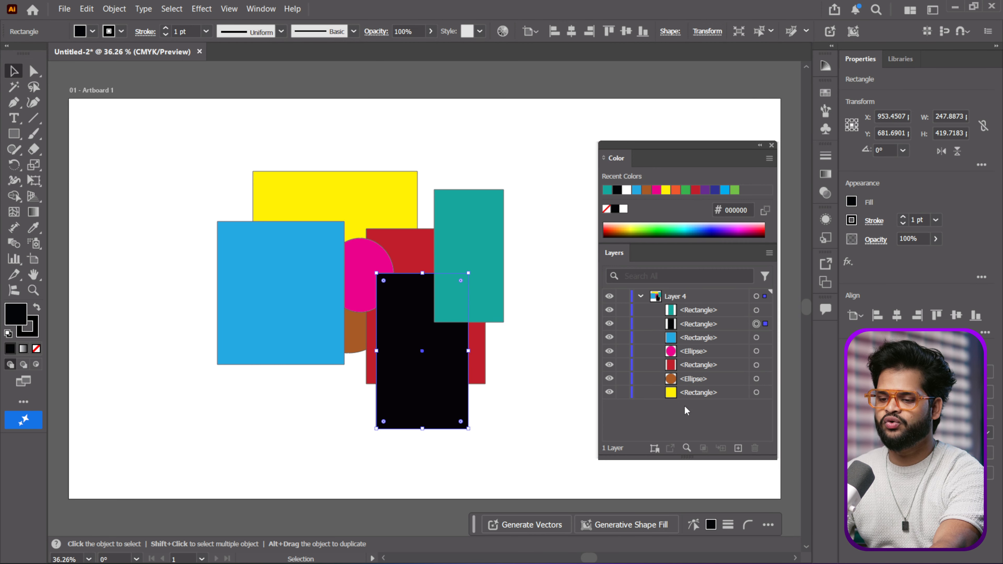
# Step: Collapse Layer 4, select the brown ellipse on the artboard, and use Locate Object to find its entry
pyautogui.click(640, 296)
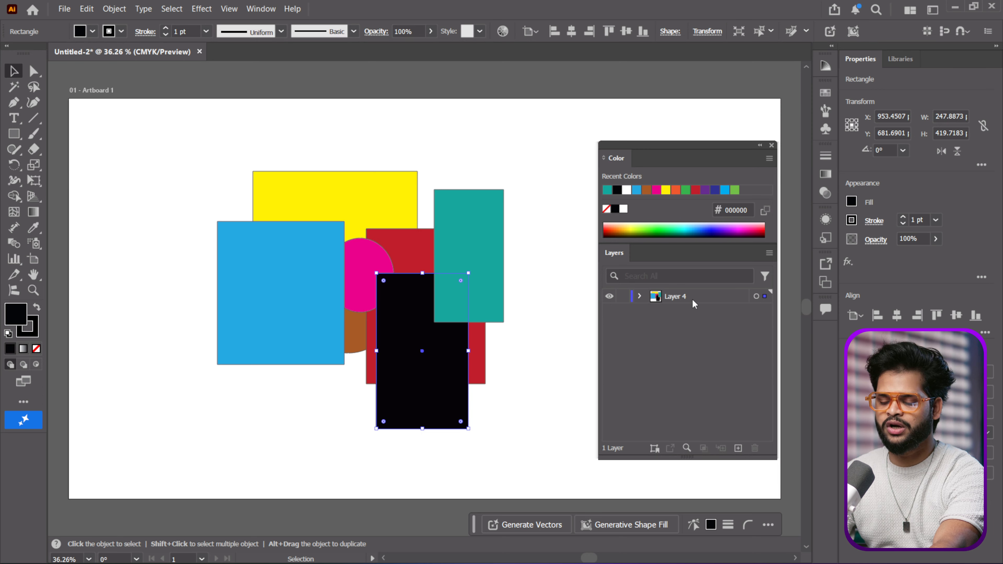
pyautogui.click(347, 418)
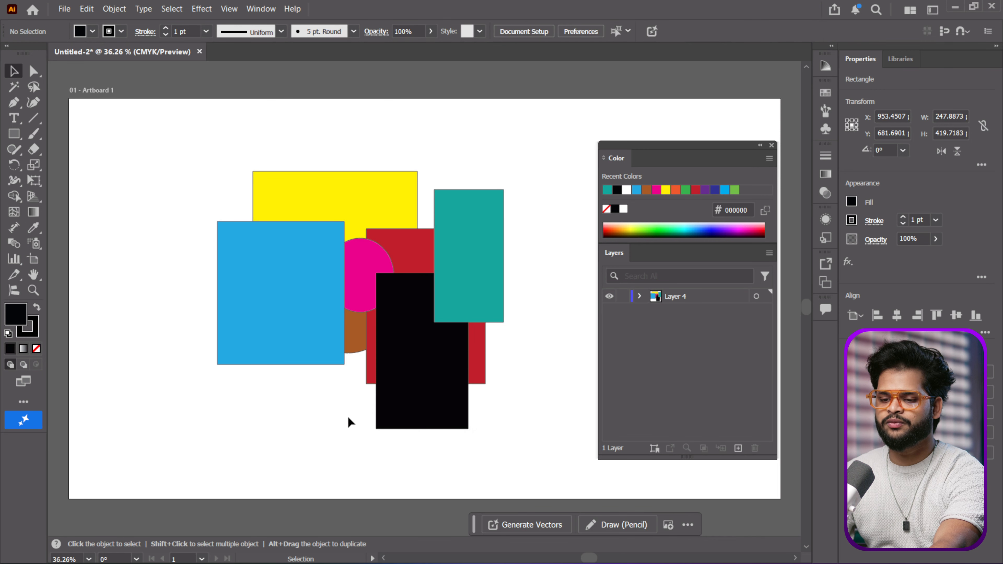
pyautogui.click(358, 348)
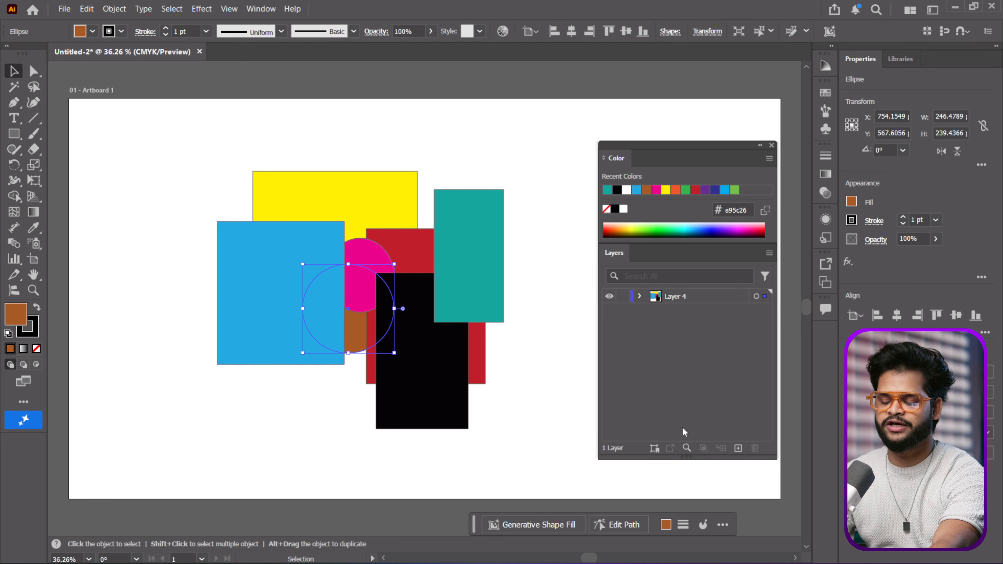
pyautogui.click(687, 447)
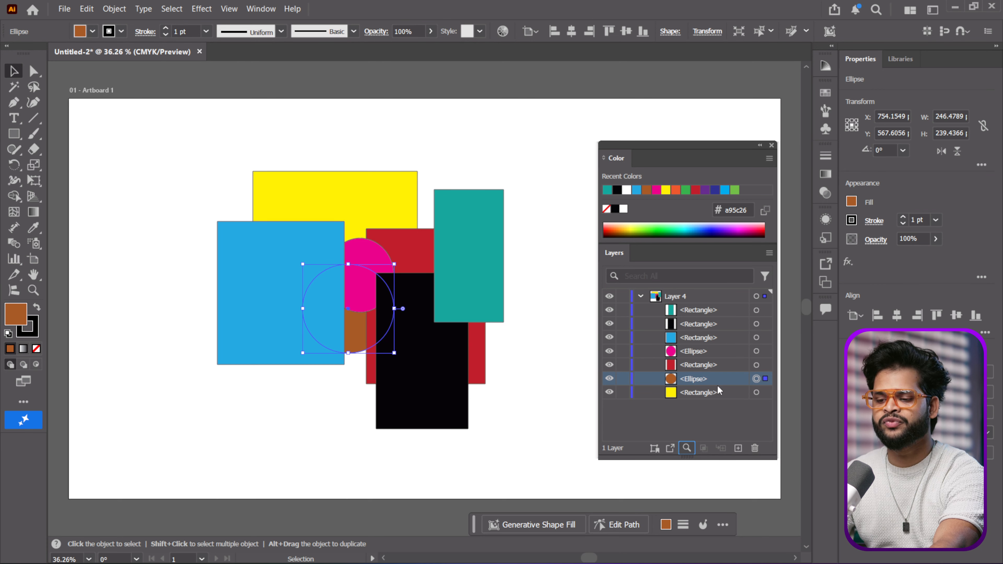
# Step: Move the brown ellipse to about X 606, Y 649 pt and enlarge it to about 333 × 324 pt
pyautogui.hotkey('ctrl', 'shift', 'z')
pyautogui.hotkey('ctrl', 'z')
pyautogui.moveTo(348, 322); pyautogui.dragTo(207, 370)
pyautogui.moveTo(172, 333); pyautogui.dragTo(322, 362)
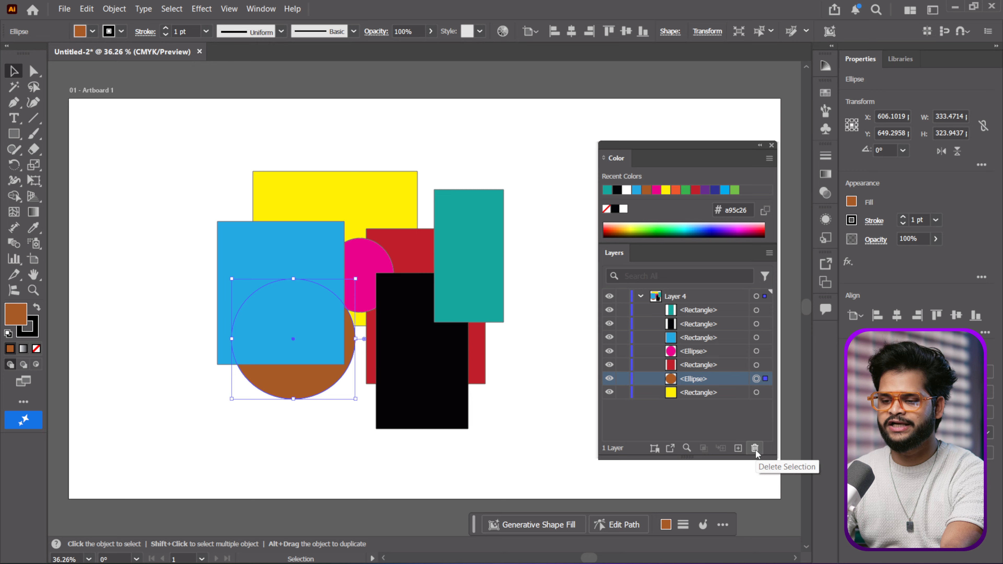
pyautogui.click(698, 424)
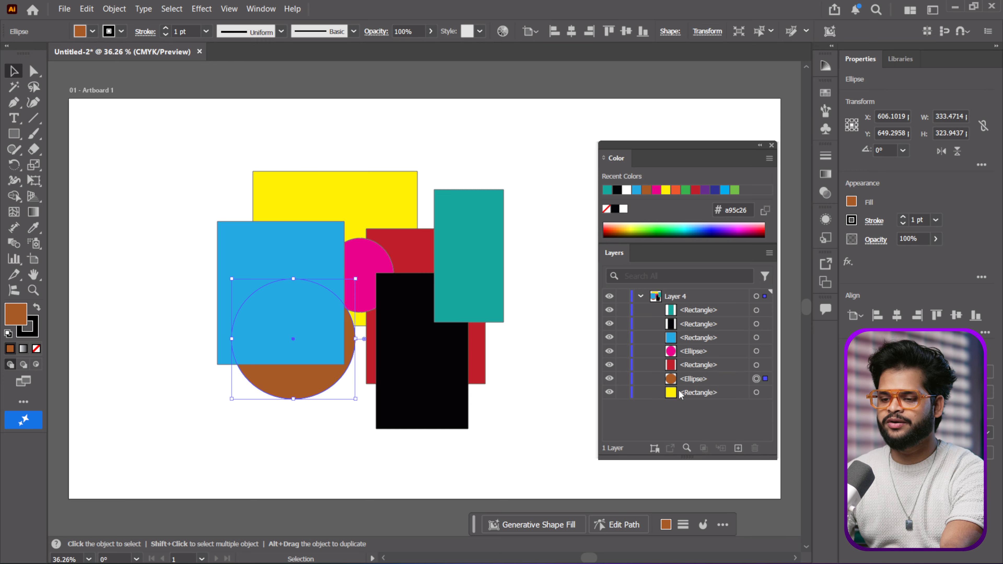
# Step: Collapse Layer 4, add a new layer above it, and delete Layer 4 with its artwork before undoing that deletion
pyautogui.click(640, 297)
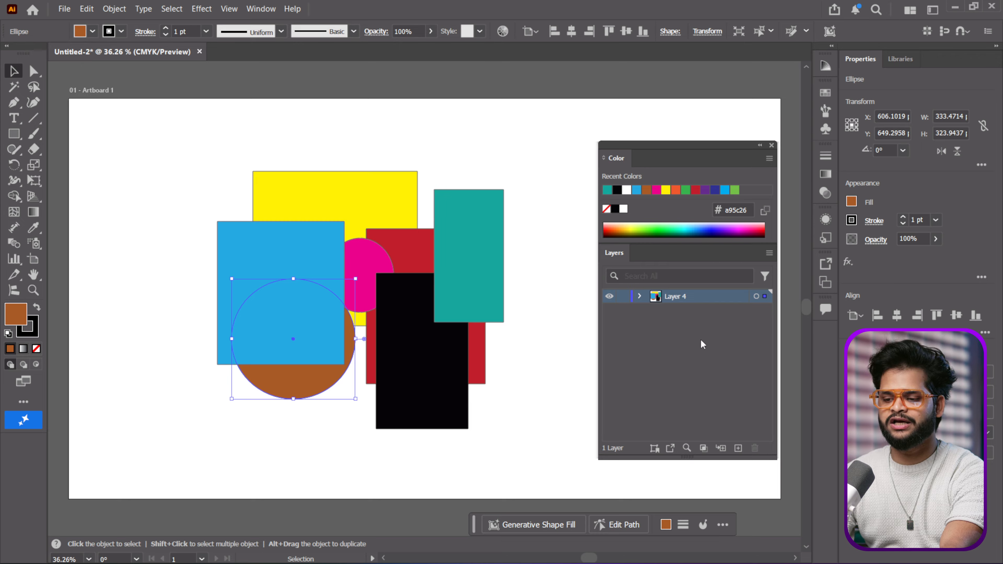
pyautogui.click(738, 448)
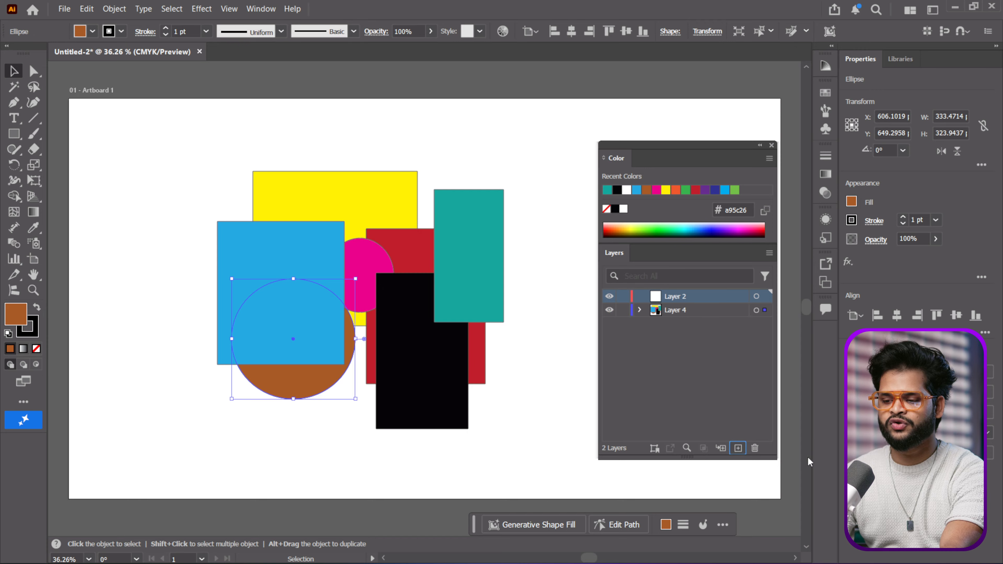
pyautogui.click(686, 313)
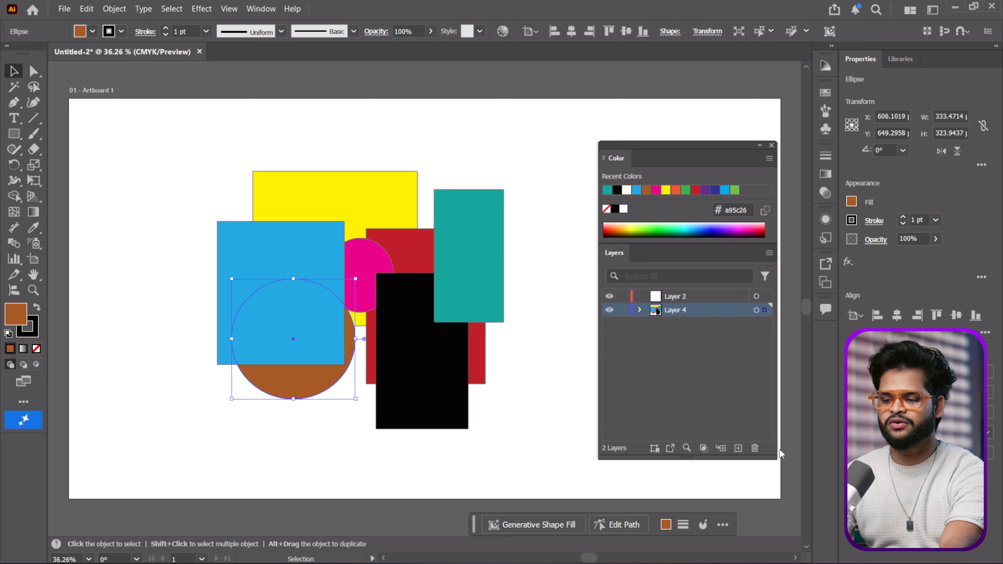
pyautogui.click(755, 448)
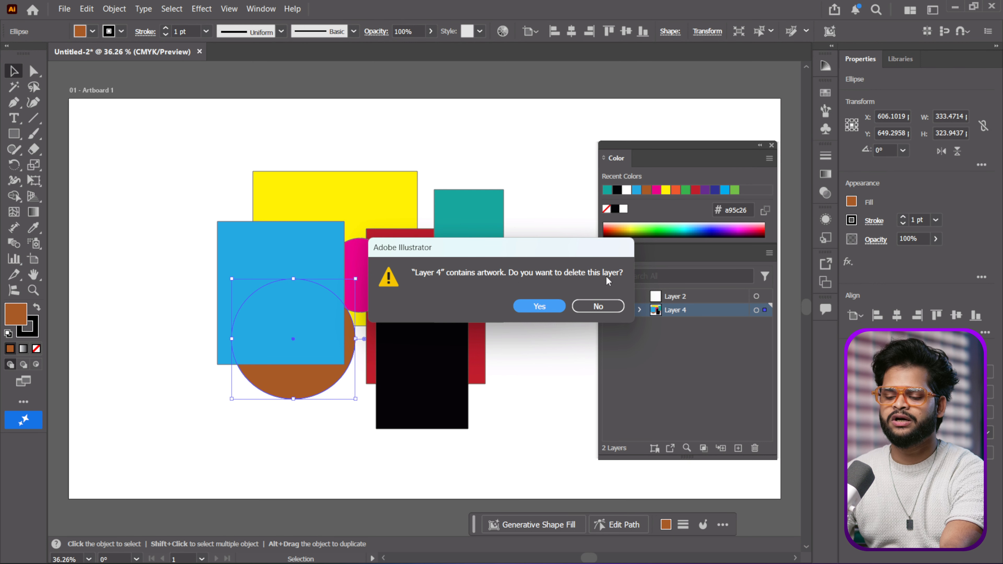
pyautogui.click(544, 311)
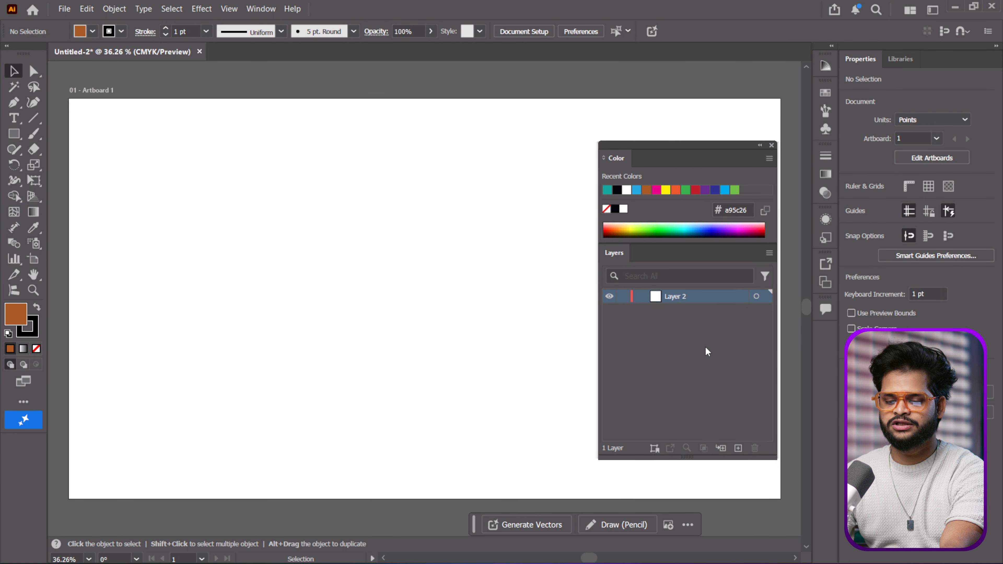
pyautogui.hotkey('ctrl', 'z')
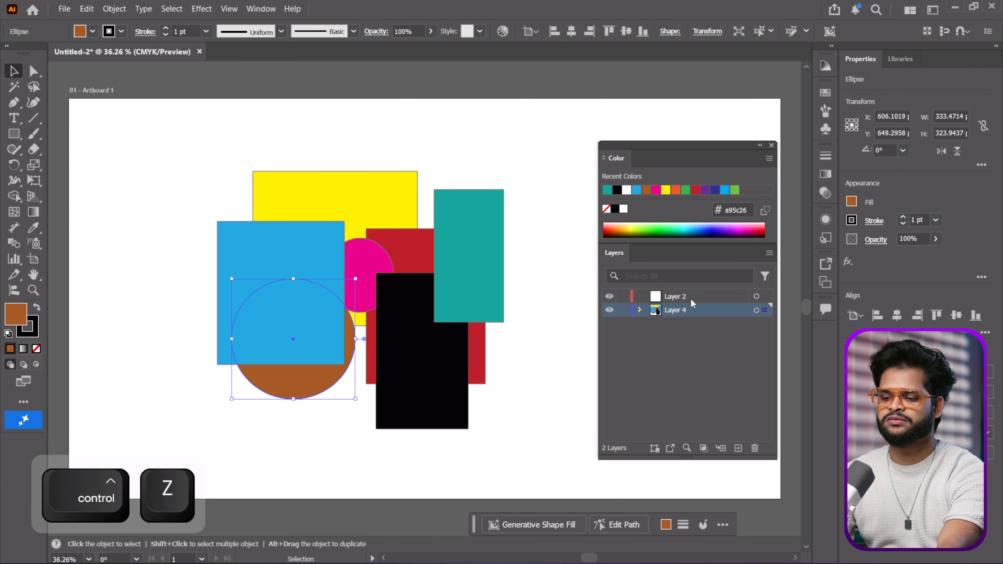
# Step: Delete the empty Layer 2 and collapse the contents of Layer 4
pyautogui.click(691, 300)
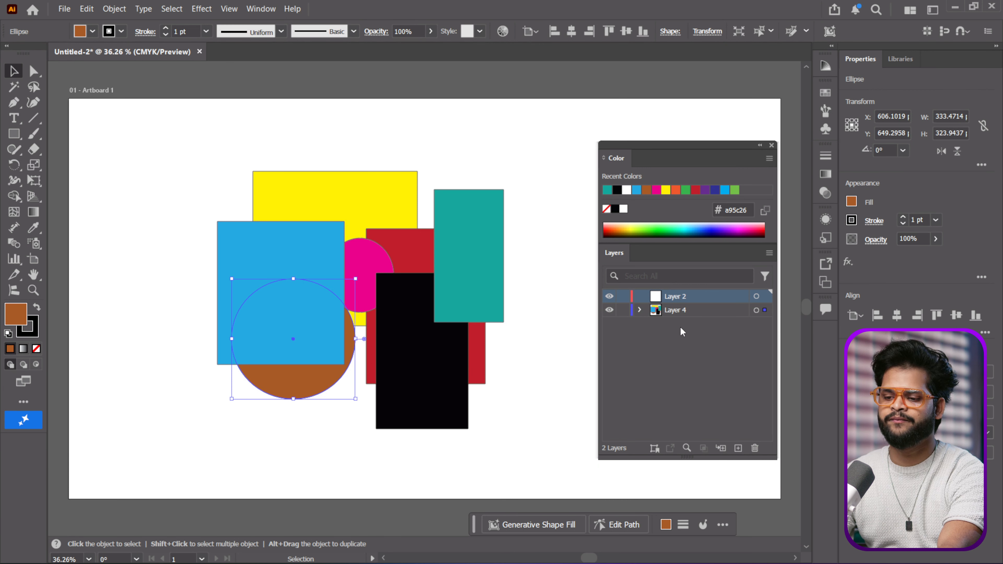
pyautogui.click(754, 448)
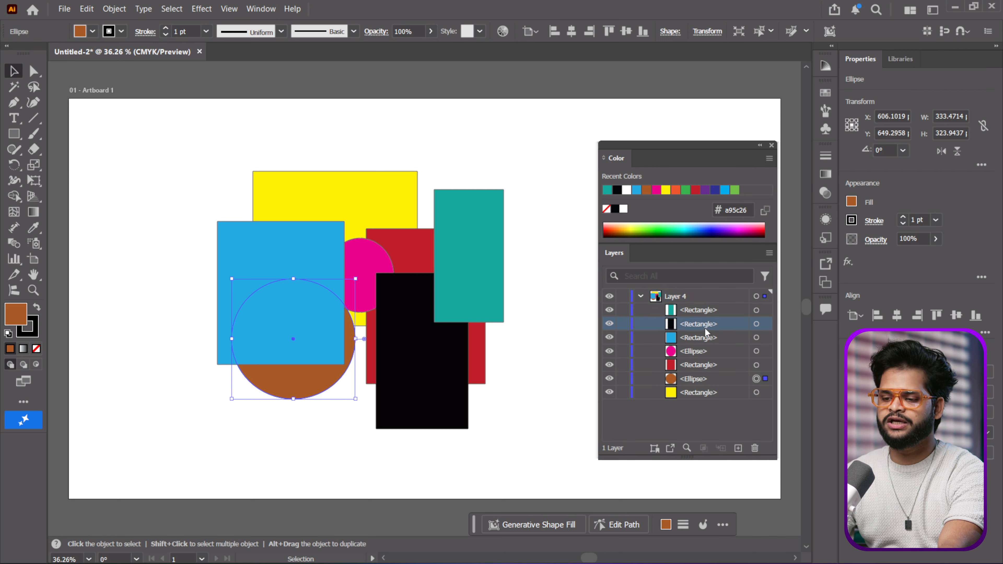
pyautogui.click(640, 296)
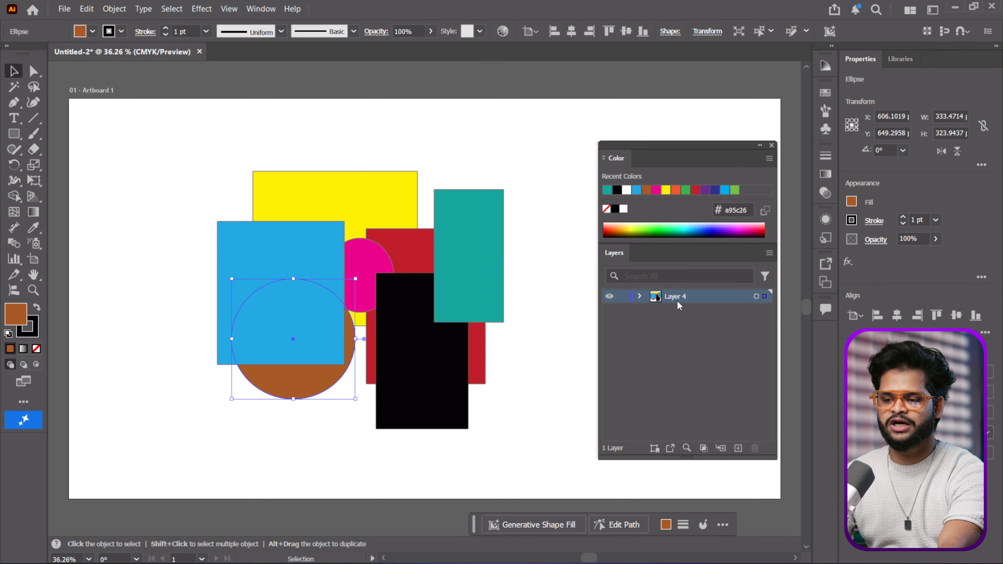
# Step: Expand Layer 4 and save the current brown ellipse selection under the name "grow"
pyautogui.click(639, 296)
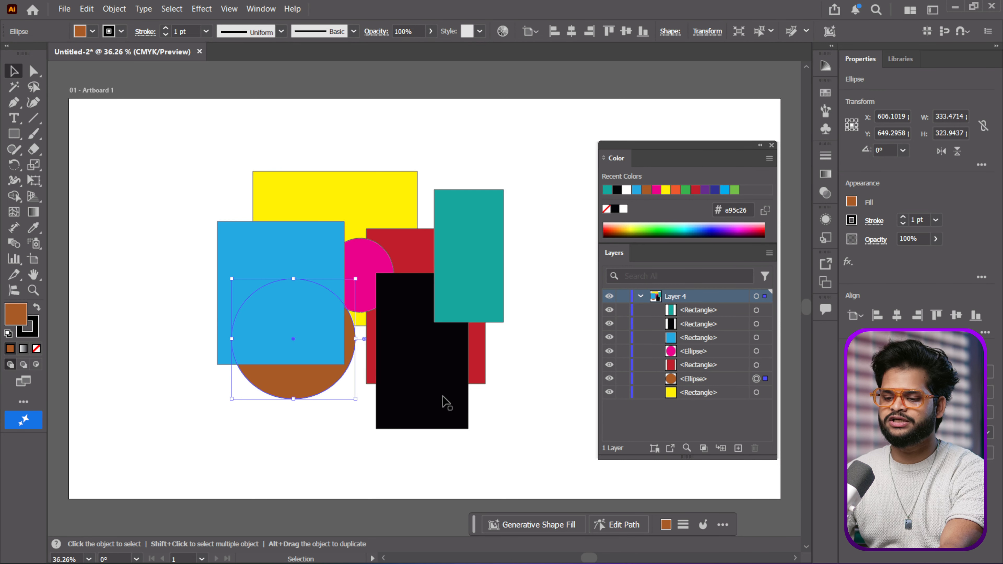
pyautogui.click(655, 448)
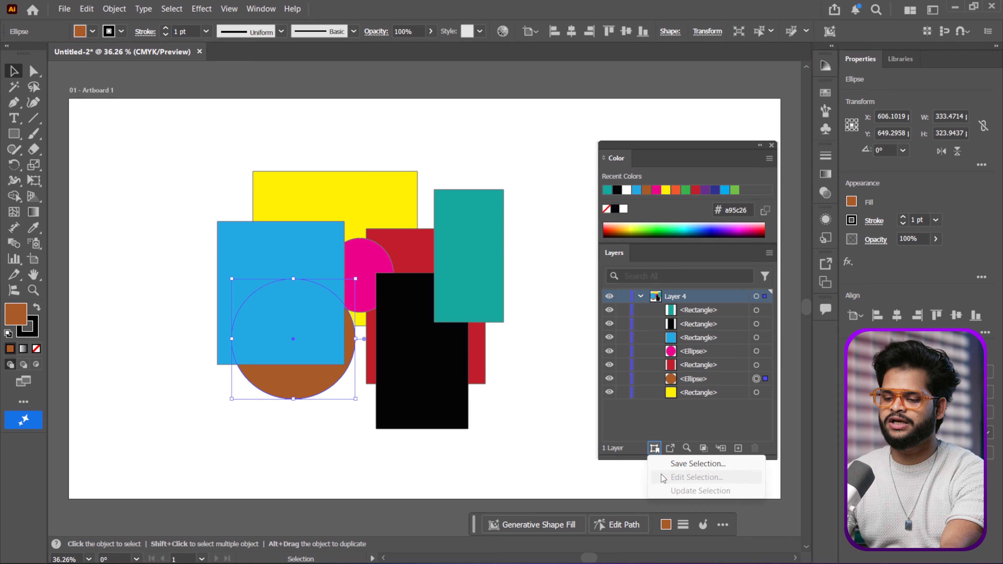
pyautogui.click(698, 463)
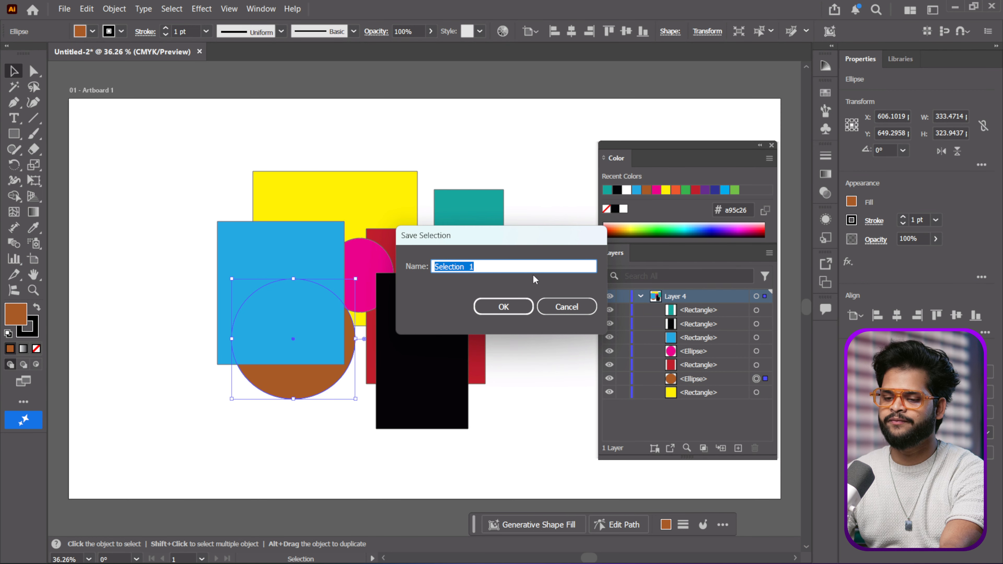
pyautogui.press('BackSpace')
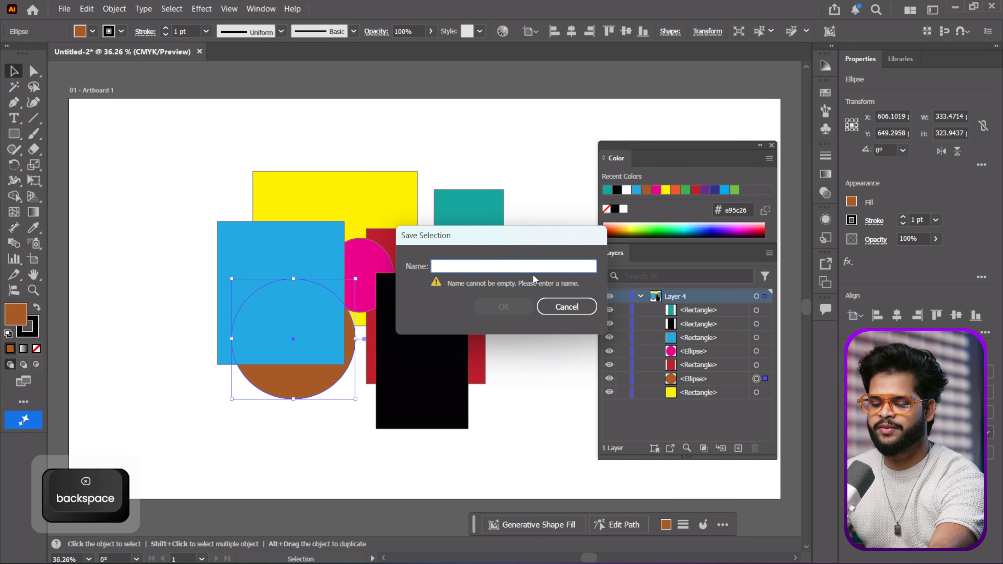
pyautogui.write('grow')
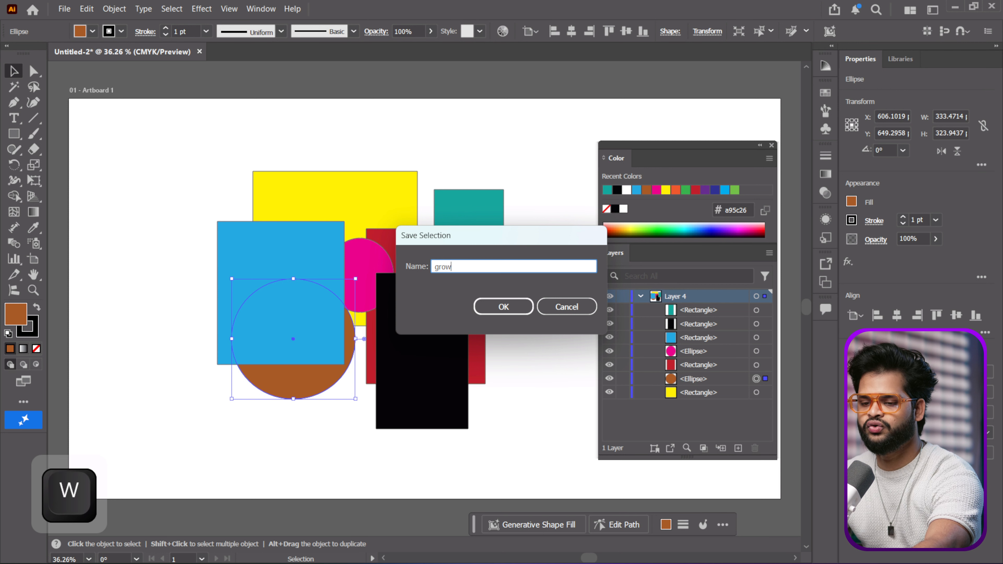
pyautogui.click(526, 307)
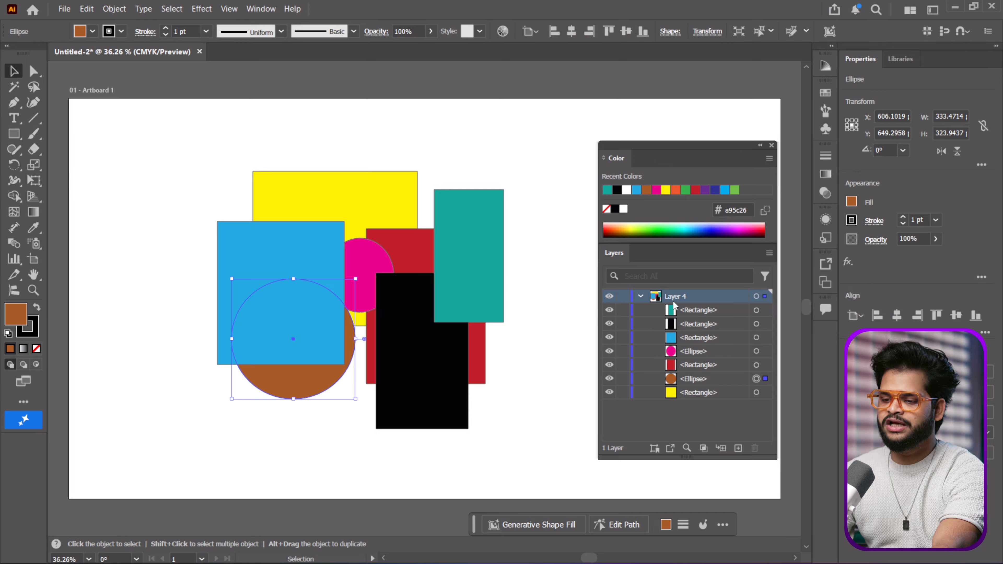
# Step: Collapse Layer 4 and rename it "Parallel"
pyautogui.click(639, 296)
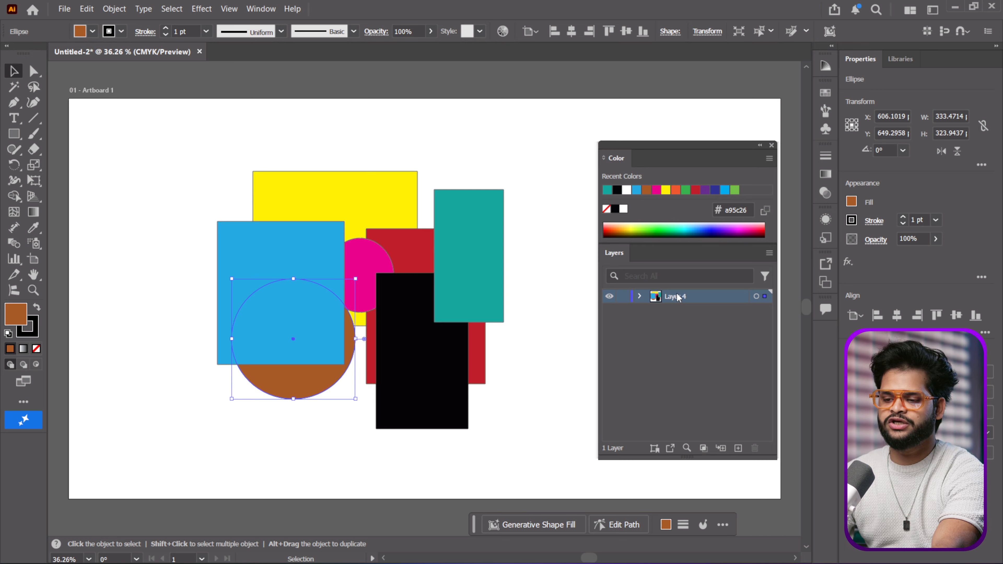
pyautogui.doubleClick(678, 297)
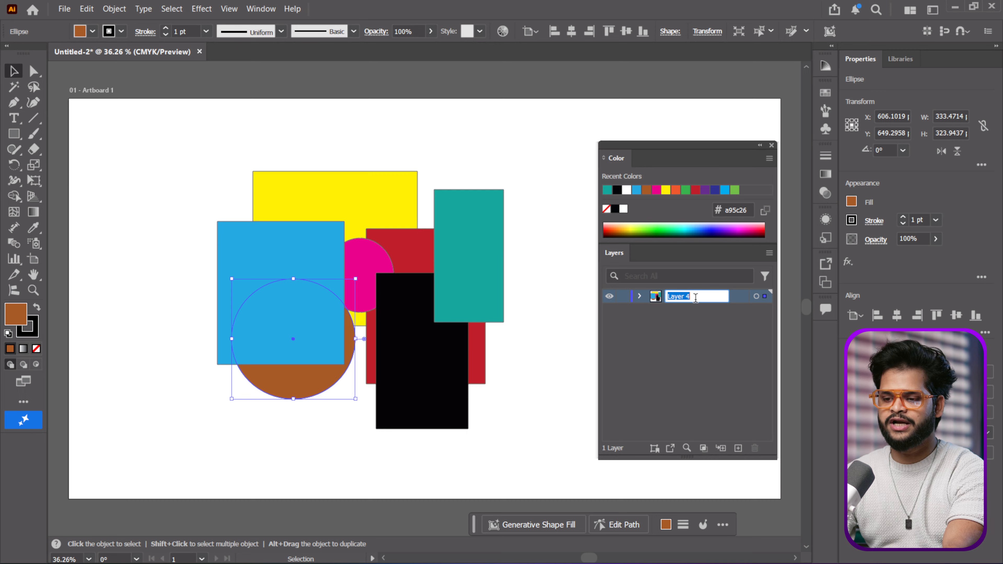
pyautogui.press('BackSpace')
pyautogui.press('capslock')
pyautogui.write('P')
pyautogui.press('capslock')
pyautogui.write('arallel')
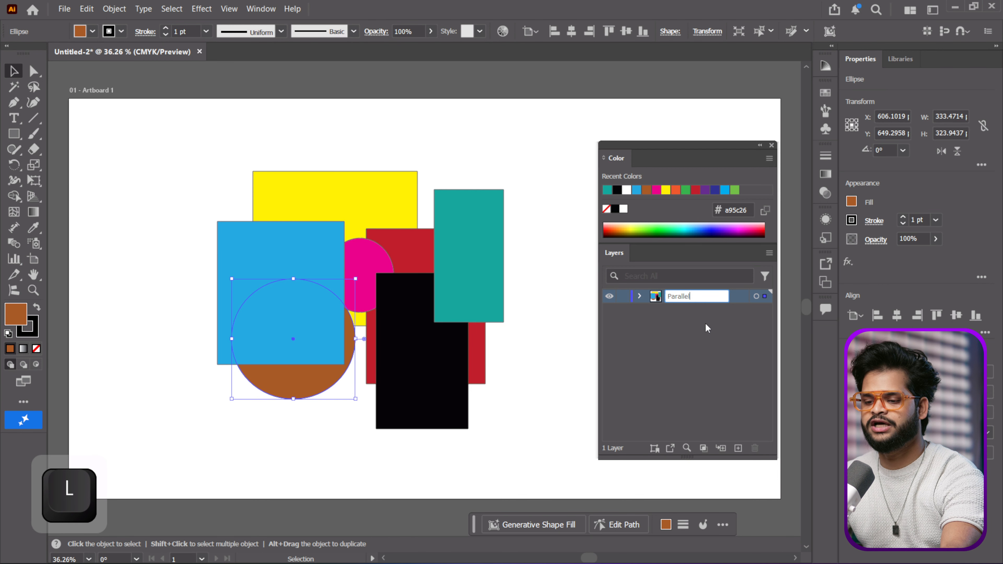
pyautogui.press('Return')
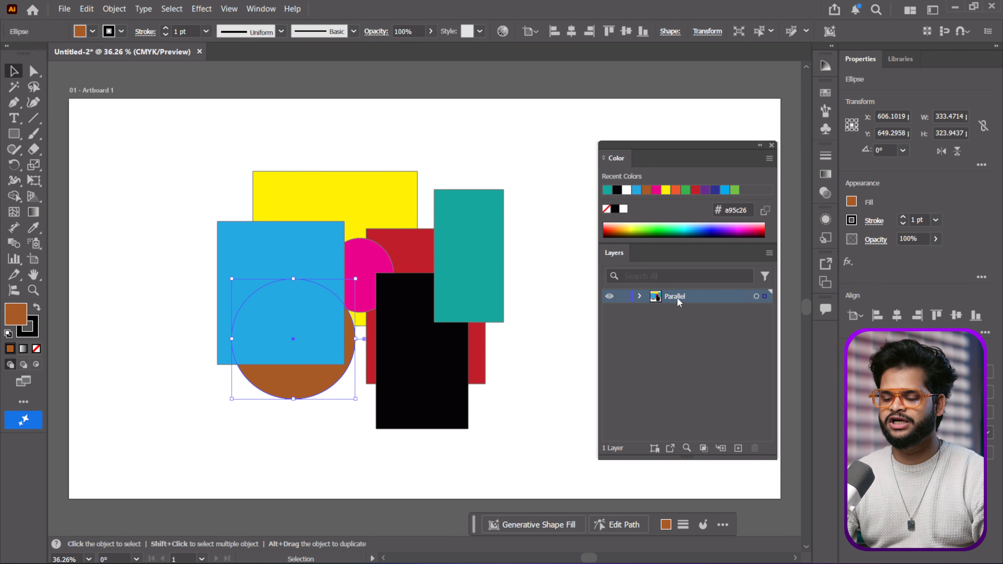
# Step: Examine the color choices in the Parallel layer's options and leave without applying changes
pyautogui.doubleClick(719, 295)
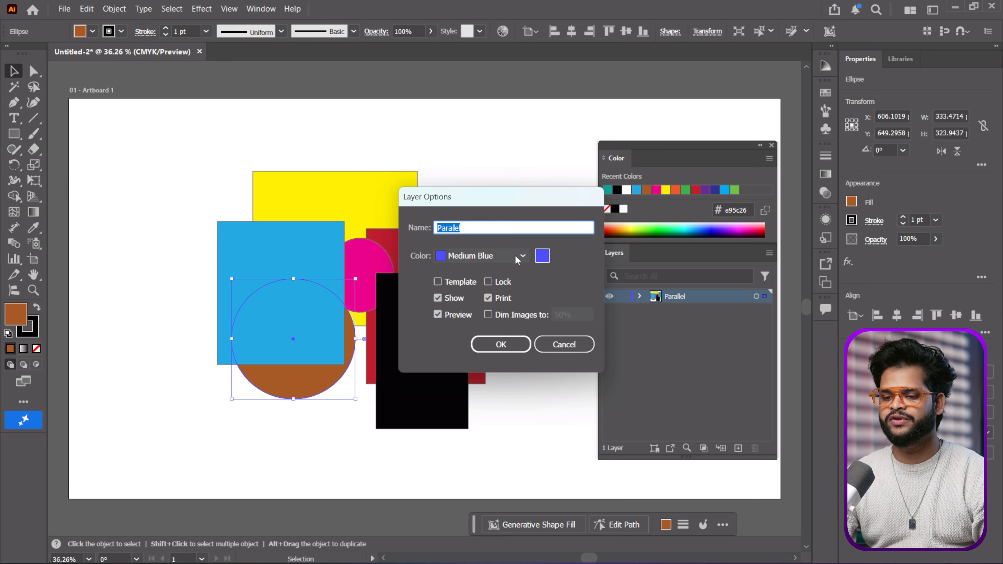
pyautogui.click(523, 256)
pyautogui.click(572, 342)
pyautogui.click(571, 343)
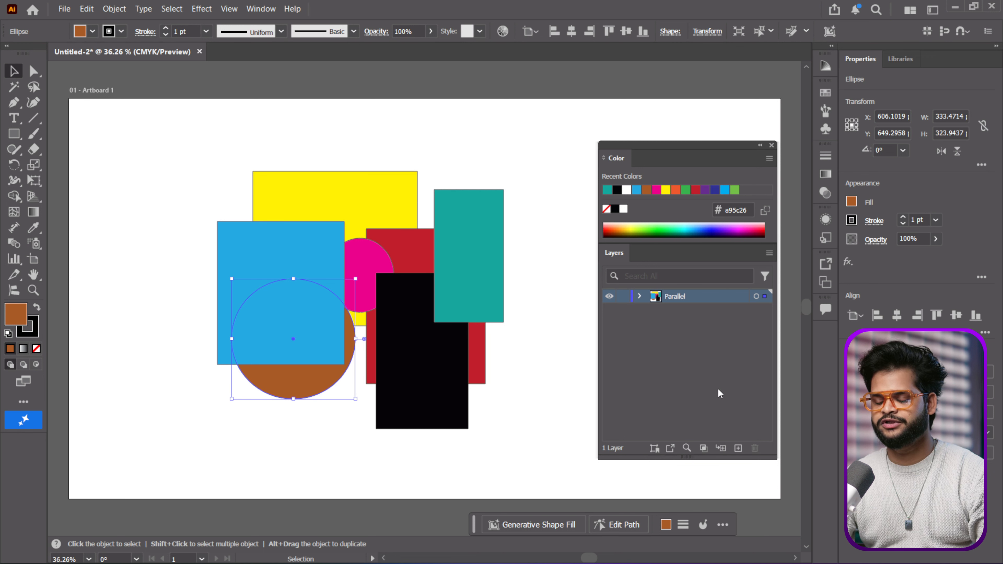
# Step: Add a new empty layer and delete the Parallel layer together with its artwork
pyautogui.click(738, 447)
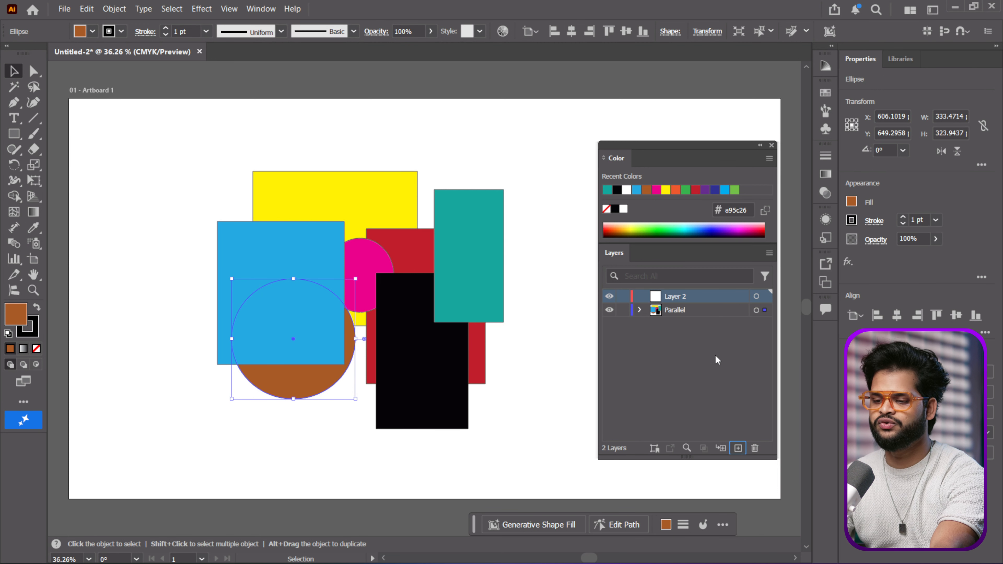
pyautogui.click(697, 312)
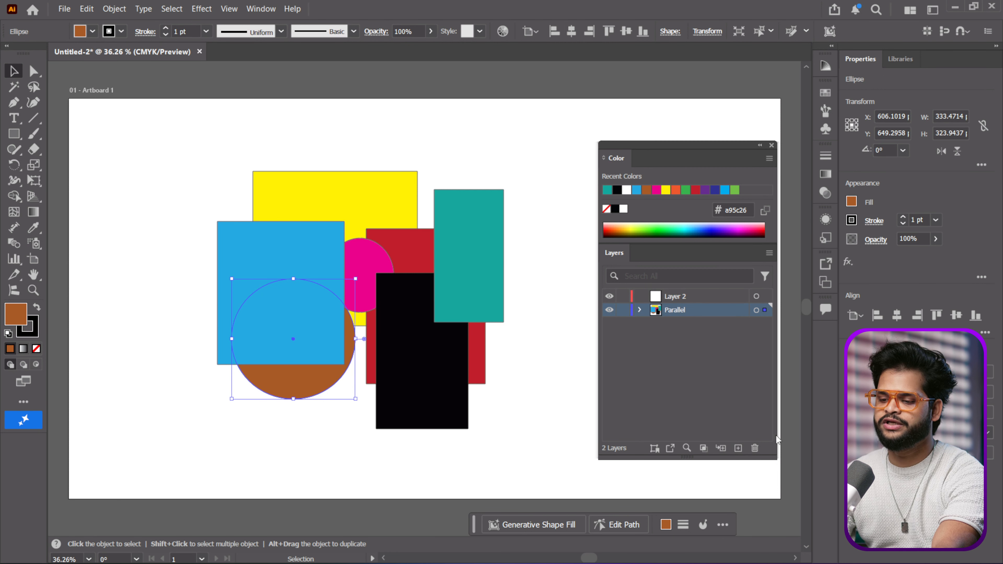
pyautogui.click(755, 449)
pyautogui.click(554, 312)
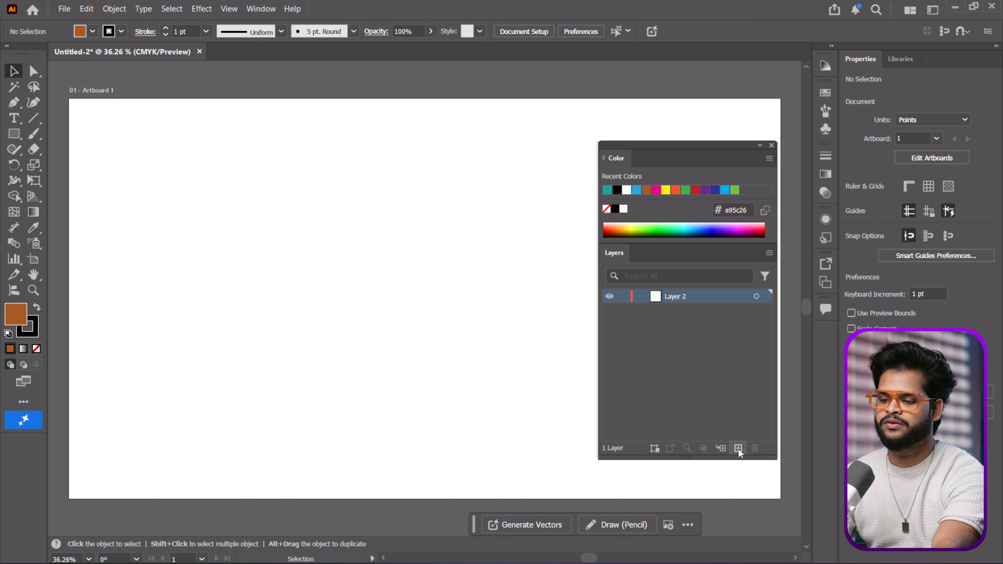
pyautogui.press('m')
pyautogui.moveTo(255, 173); pyautogui.dragTo(409, 325)
pyautogui.hotkey('ctrl', 'z')
# Step: Set the fill to white (ffffff) and draw a rectangle about 465 × 375 pt on Layer 2
pyautogui.doubleClick(27, 320)
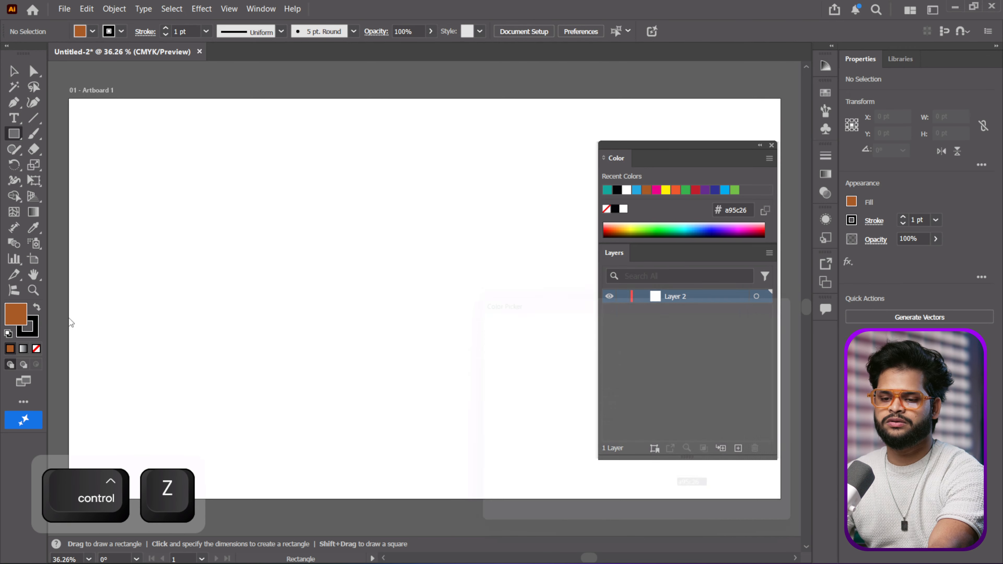
pyautogui.write('ffffff')
pyautogui.press('Return')
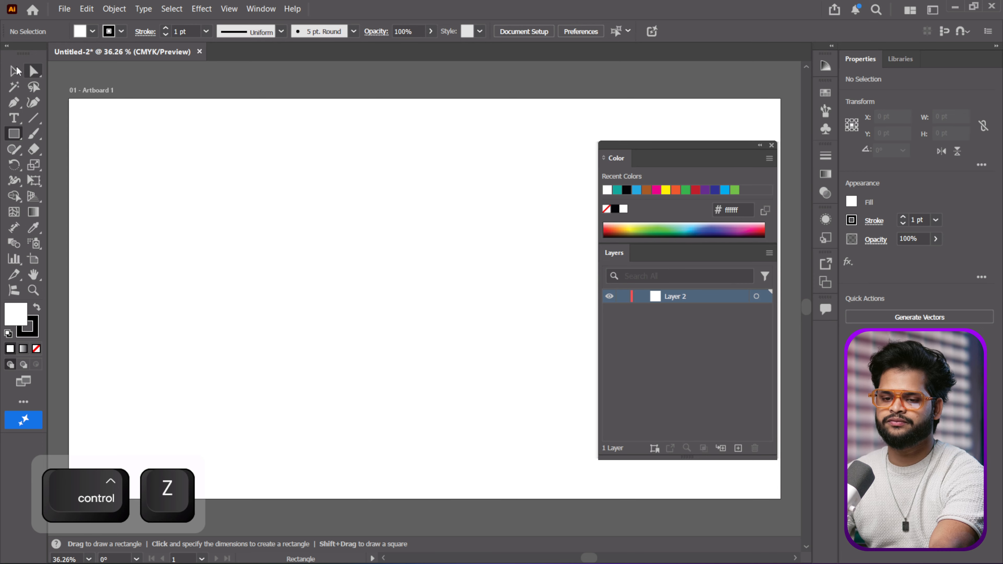
pyautogui.moveTo(239, 182); pyautogui.dragTo(412, 321)
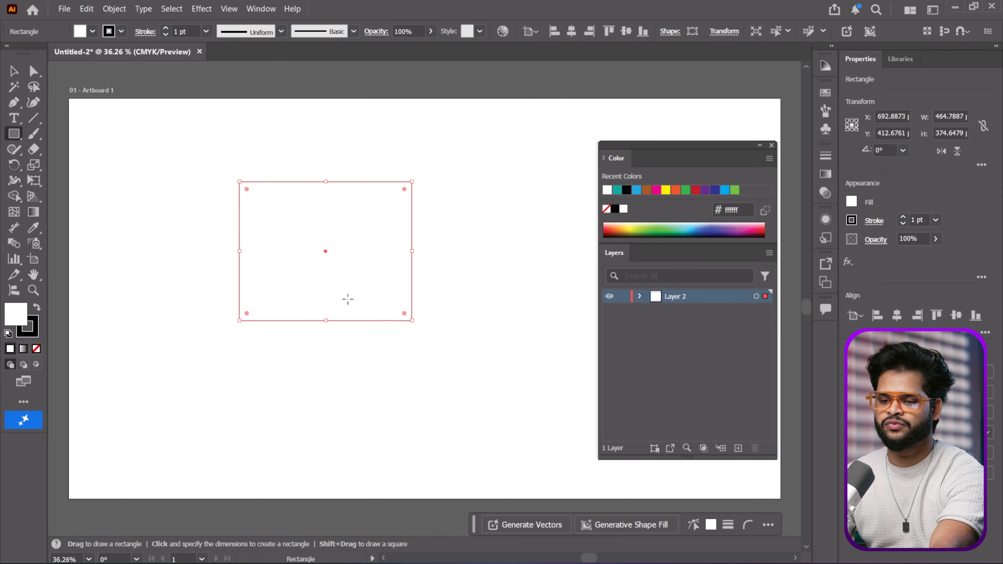
# Step: Add three layers, drawing one white rectangle on each: about 465 × 354 pt, 337 × 344 pt and 235 × 310 pt
pyautogui.click(738, 449)
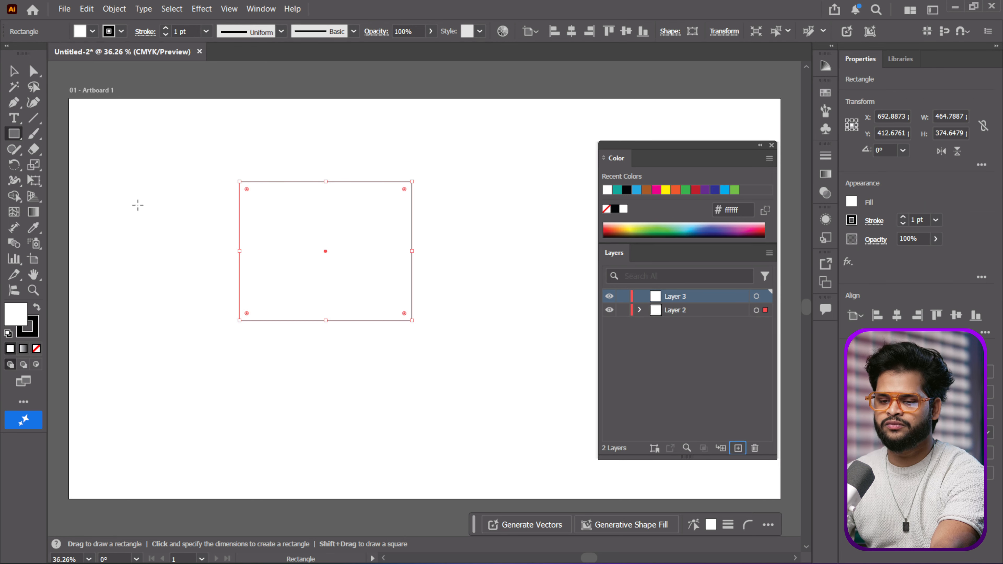
pyautogui.moveTo(131, 204); pyautogui.dragTo(303, 335)
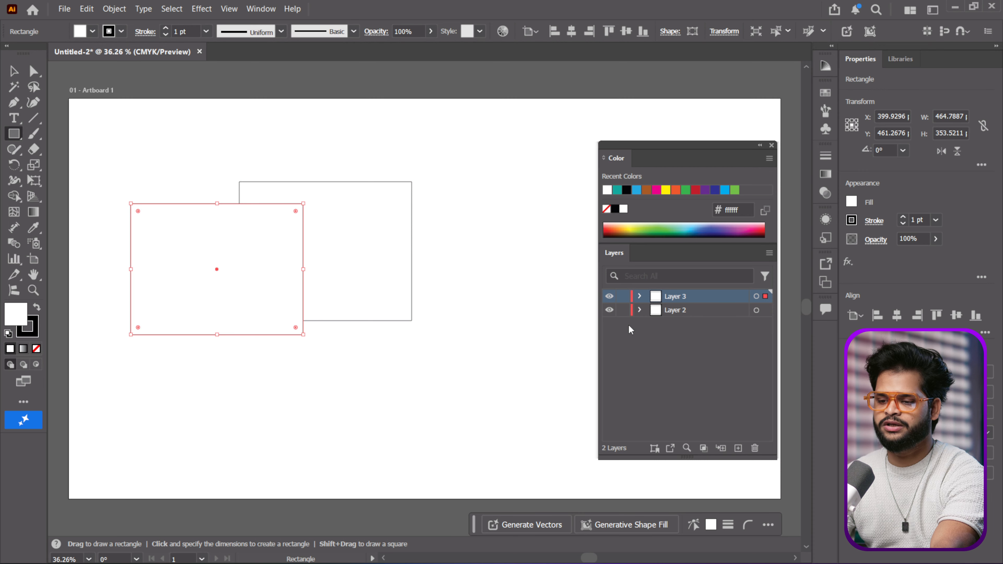
pyautogui.click(738, 449)
pyautogui.moveTo(259, 262); pyautogui.dragTo(385, 390)
pyautogui.click(738, 448)
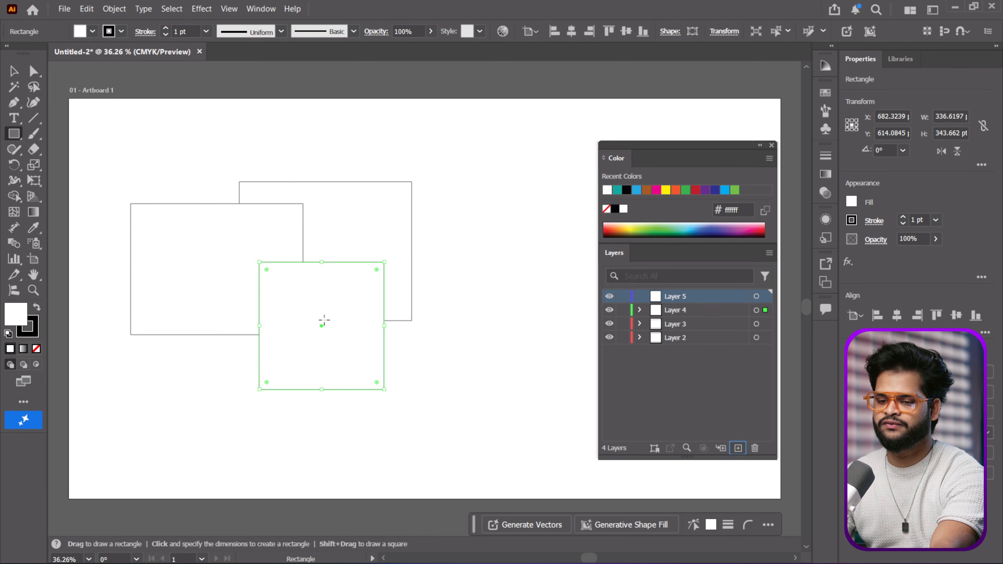
pyautogui.moveTo(435, 249); pyautogui.dragTo(522, 365)
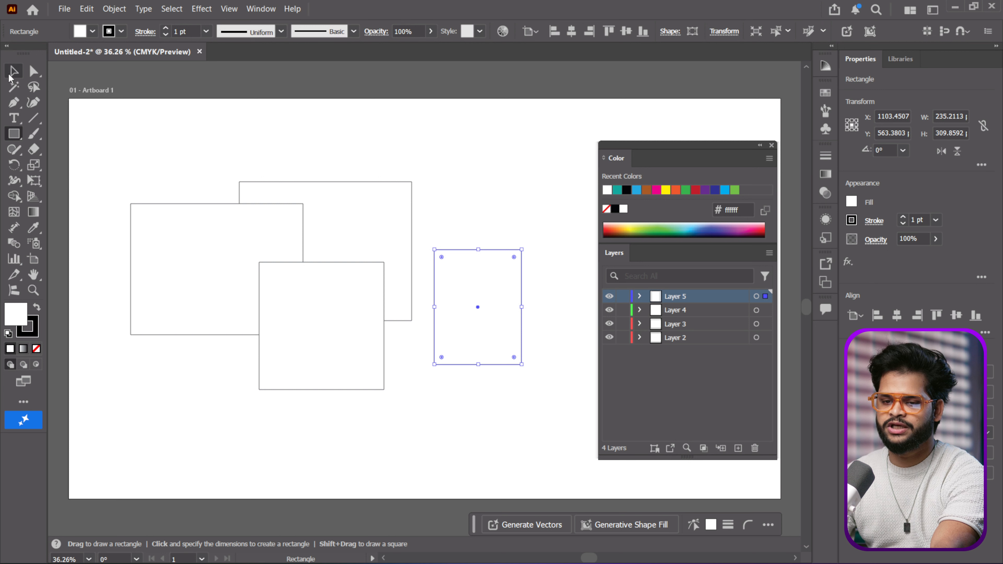
# Step: Select all four rectangles across their layers to compare the highlight colors of their outlines
pyautogui.press('v')
pyautogui.moveTo(105, 145); pyautogui.dragTo(422, 427)
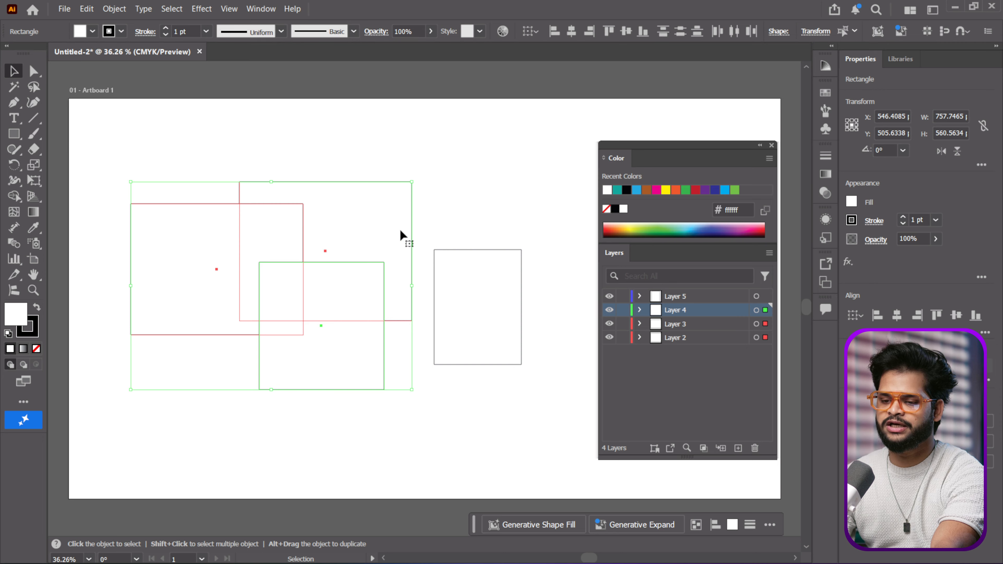
pyautogui.moveTo(173, 120); pyautogui.dragTo(540, 414)
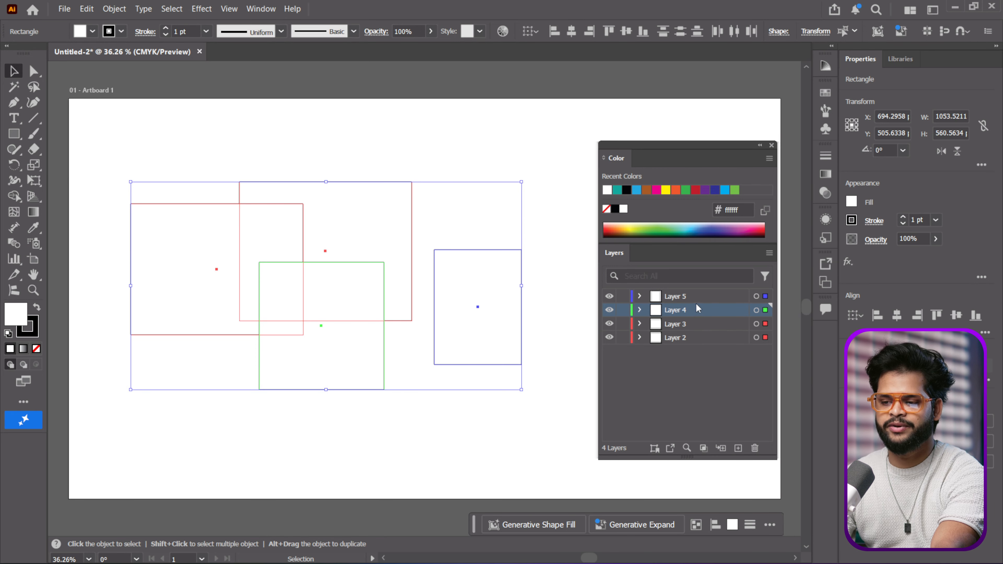
# Step: Set Layer 4's highlight color to Violet in its layer options and select its rectangle to check the outline
pyautogui.doubleClick(705, 312)
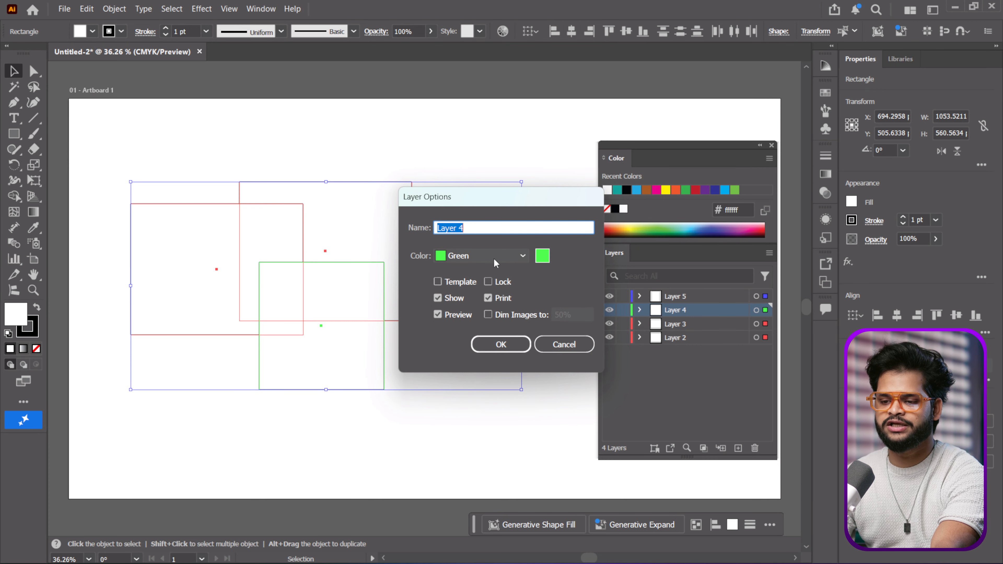
pyautogui.moveTo(545, 200); pyautogui.dragTo(503, 325)
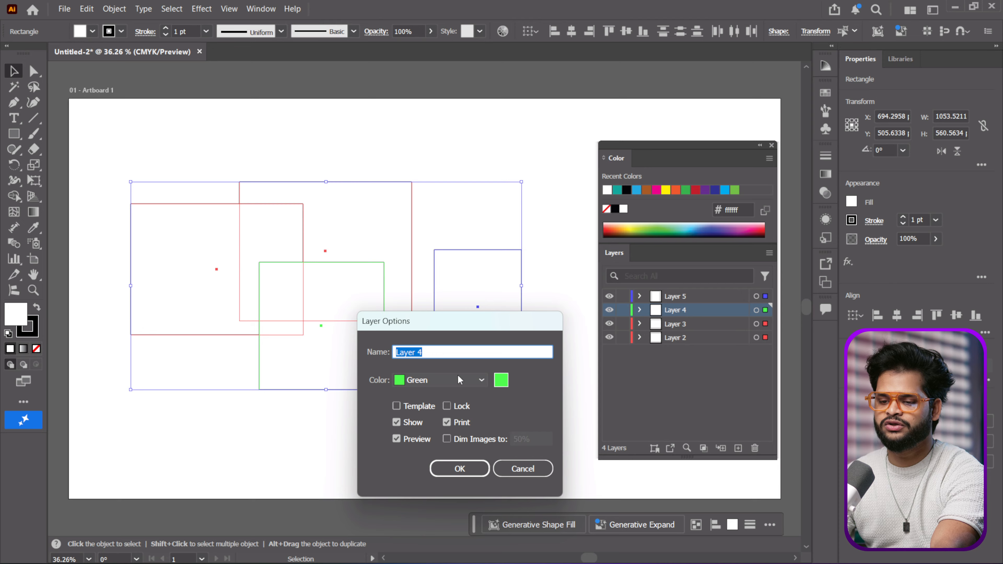
pyautogui.click(473, 382)
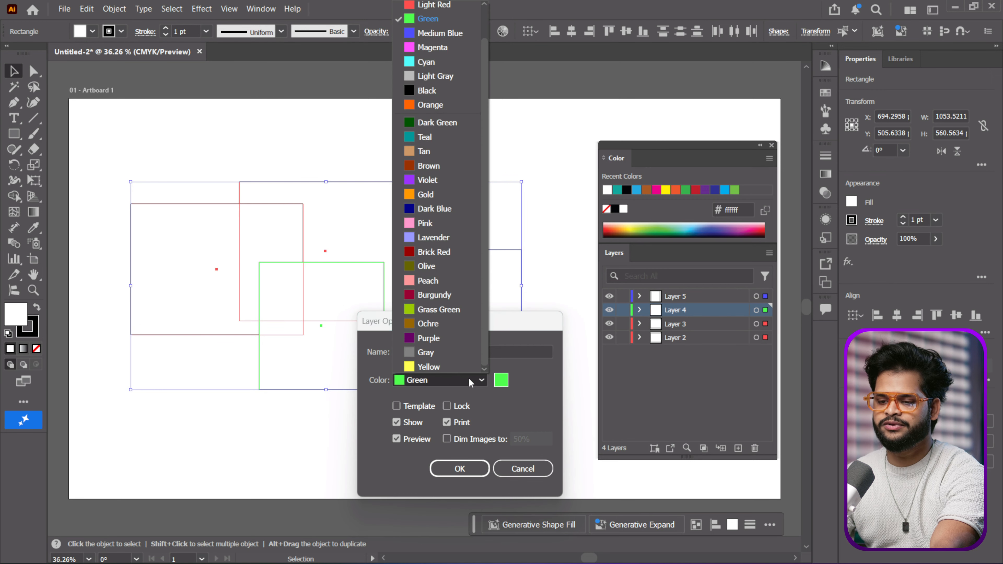
pyautogui.click(427, 180)
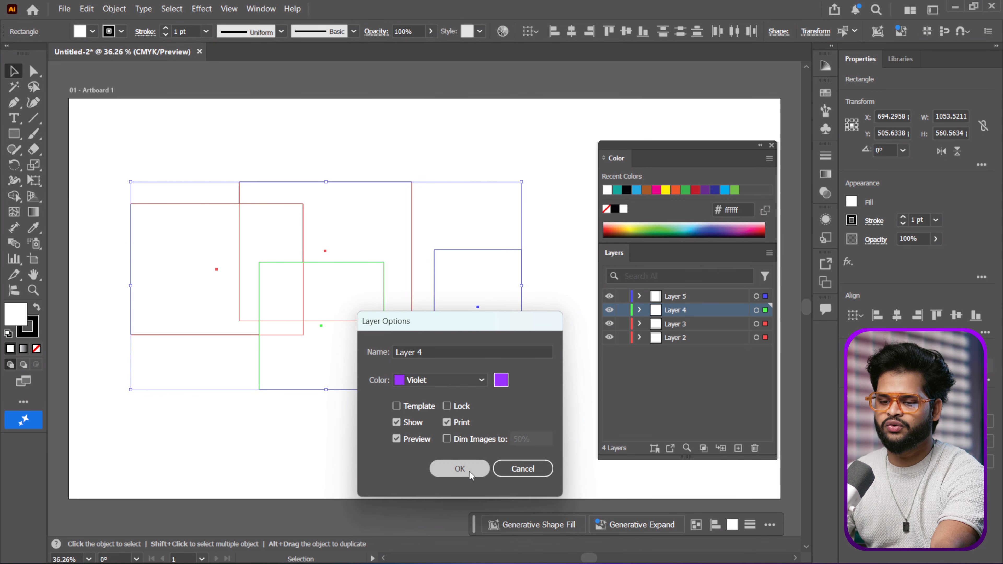
pyautogui.click(460, 468)
pyautogui.click(406, 168)
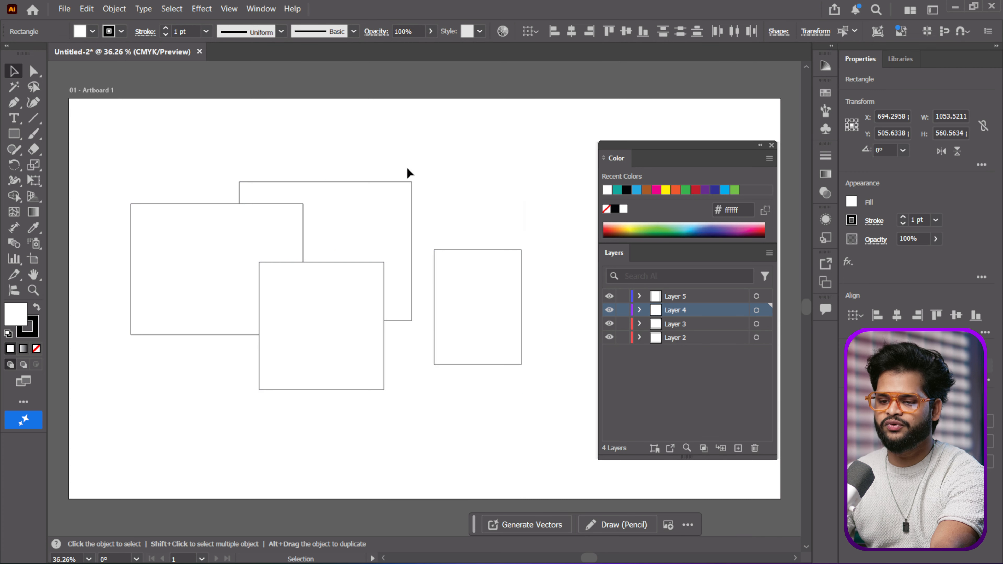
pyautogui.click(377, 343)
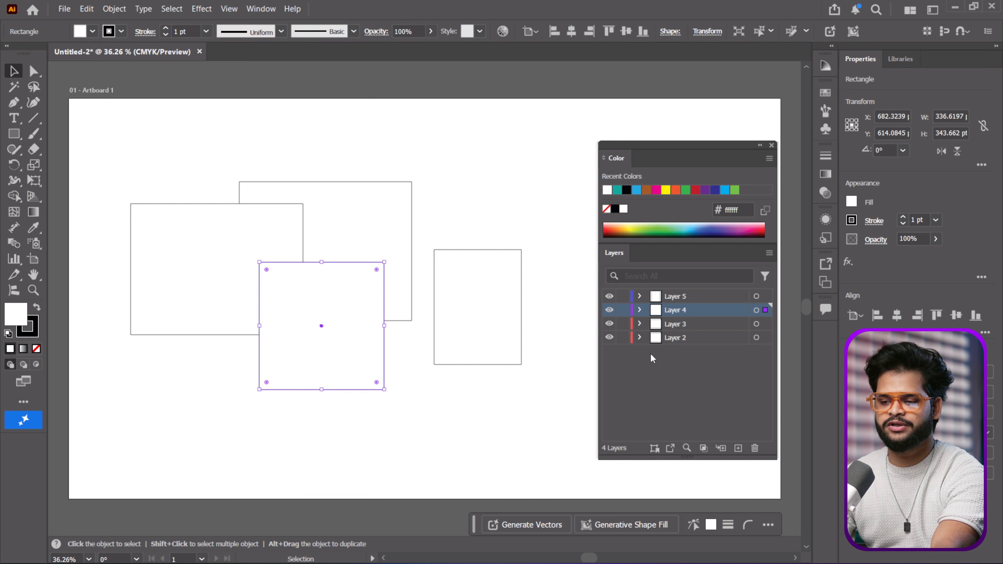
pyautogui.doubleClick(725, 314)
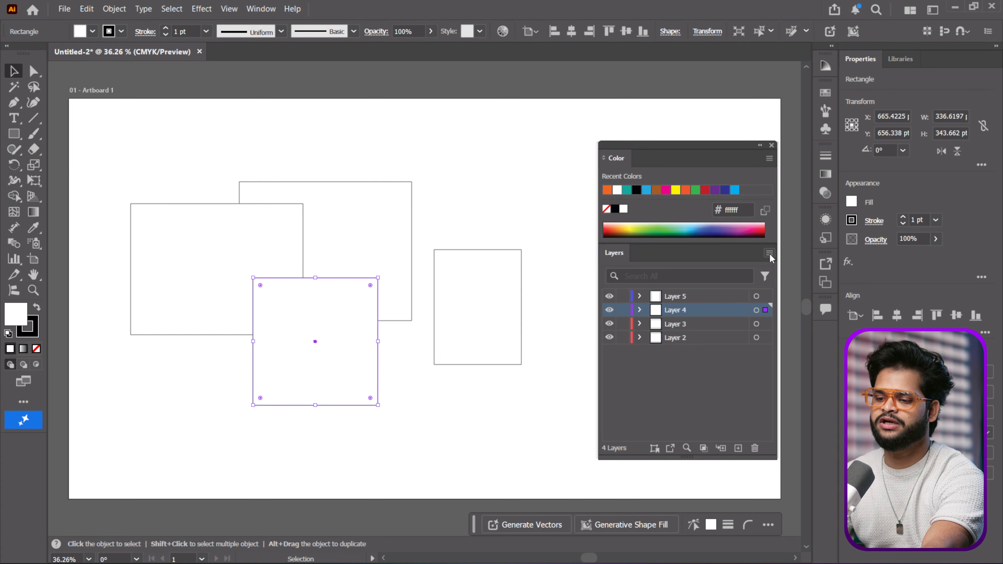
pyautogui.click(770, 253)
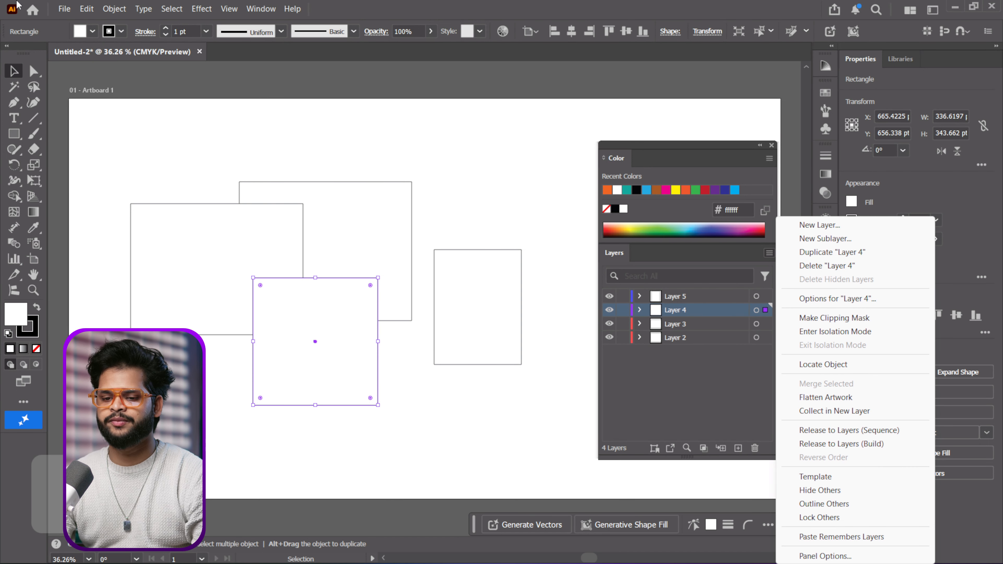
pyautogui.click(436, 194)
pyautogui.click(273, 97)
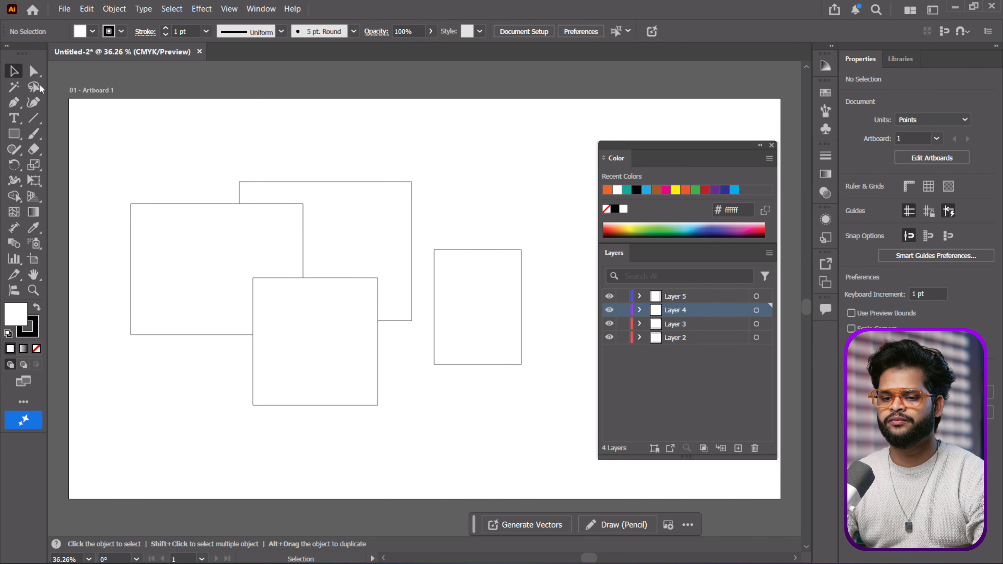
# Step: Delete Layer 2, Layer 3 and Layer 4 together with their artwork, keeping only Layer 5
pyautogui.click(203, 237)
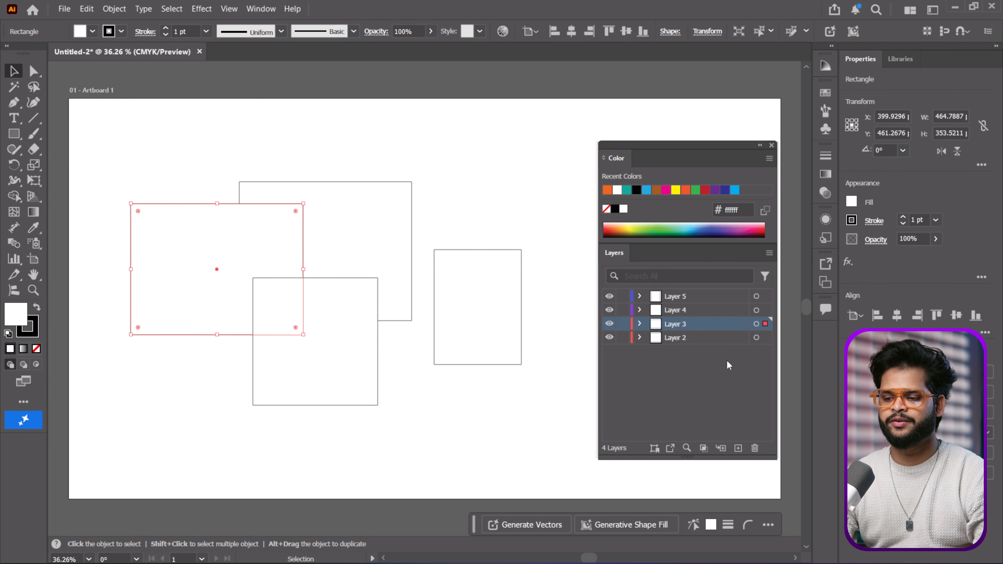
pyautogui.moveTo(726, 360); pyautogui.dragTo(719, 311)
pyautogui.click(754, 448)
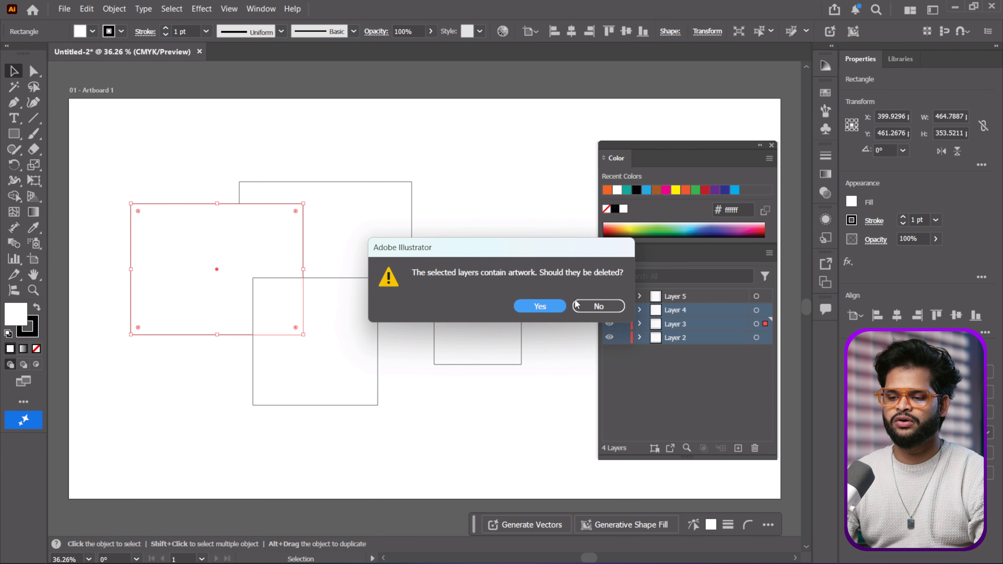
pyautogui.click(538, 306)
# Step: Draw a rectangle about 408 × 463 pt on Layer 5, fill it magenta, and fill the existing smaller rectangle yellow (fff200)
pyautogui.click(14, 135)
pyautogui.moveTo(248, 160); pyautogui.dragTo(399, 332)
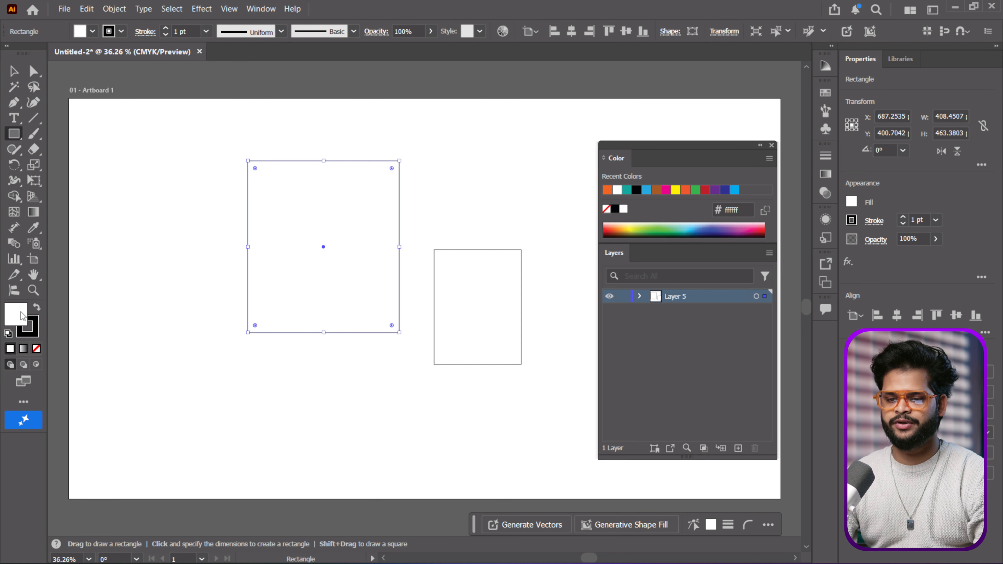
pyautogui.click(14, 71)
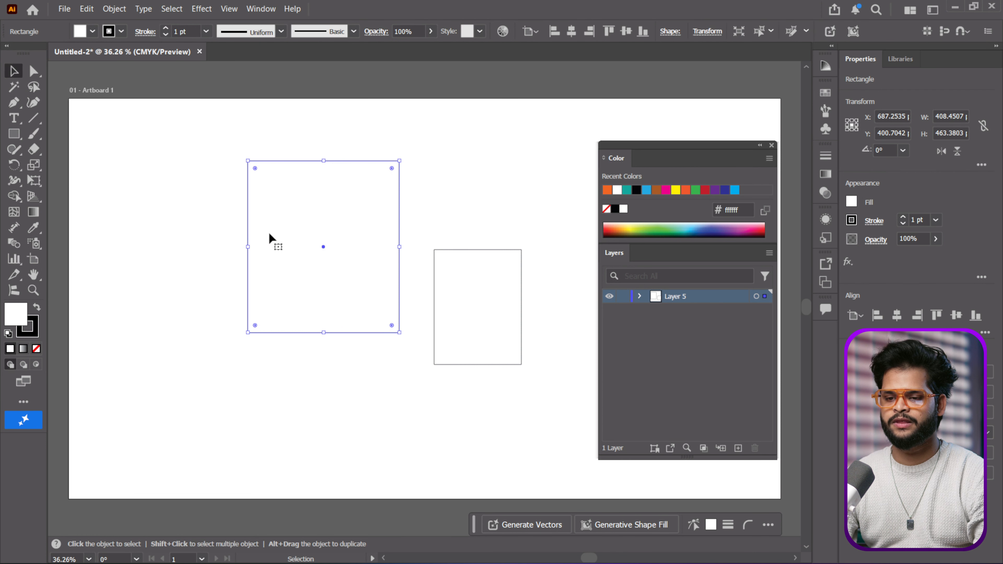
pyautogui.click(669, 194)
pyautogui.click(501, 302)
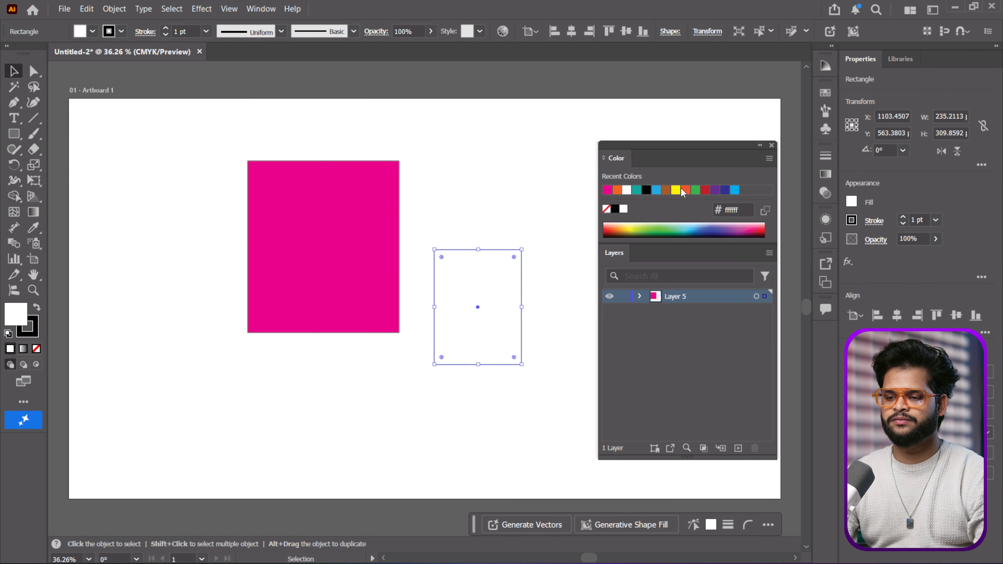
pyautogui.click(677, 190)
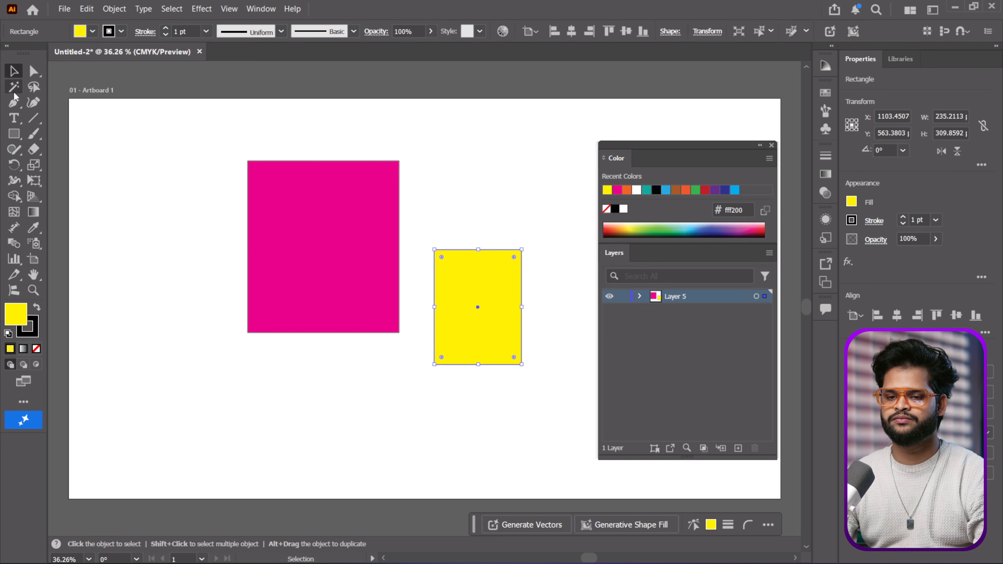
# Step: Draw an overlapping rectangle about 408 × 320 pt and two circles about 366 pt and 242 pt across on Layer 5
pyautogui.click(9, 138)
pyautogui.moveTo(216, 242); pyautogui.dragTo(367, 361)
pyautogui.moveTo(18, 138); pyautogui.dragTo(73, 163)
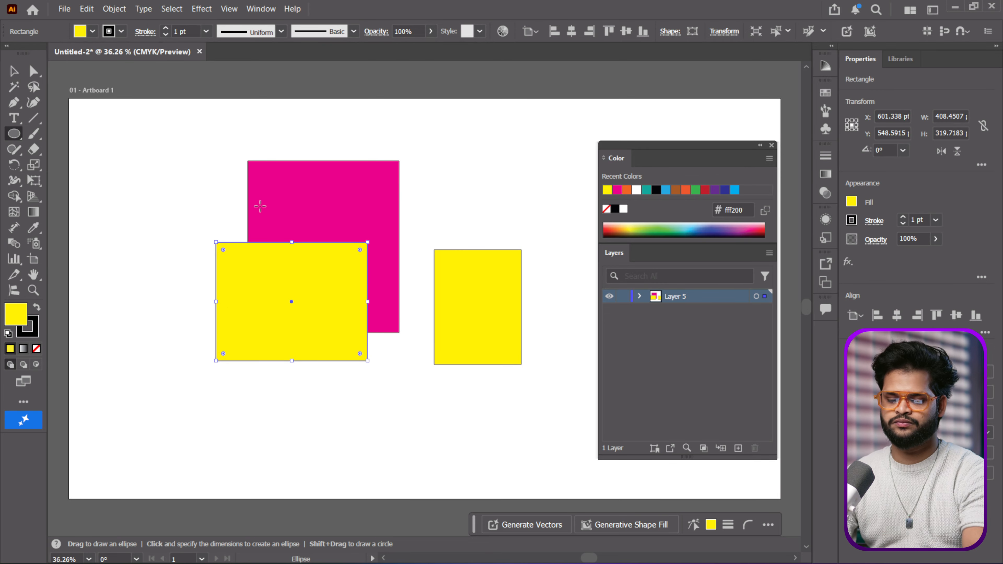
pyautogui.moveTo(387, 215); pyautogui.dragTo(524, 350)
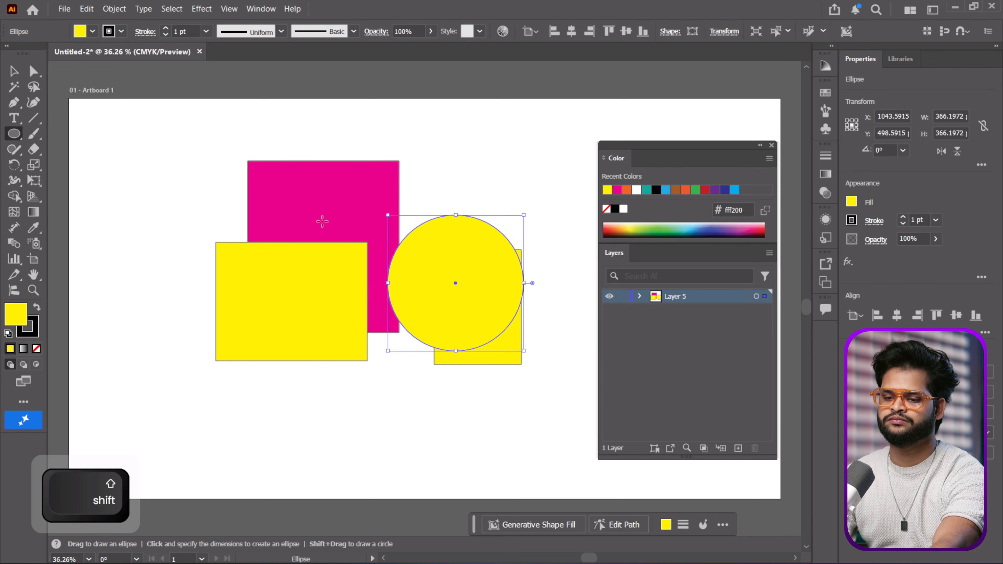
pyautogui.moveTo(322, 221); pyautogui.dragTo(411, 309)
# Step: Fill the new wide rectangle black, the large circle purple and the small circle brown (a95c26)
pyautogui.press('v')
pyautogui.click(300, 357)
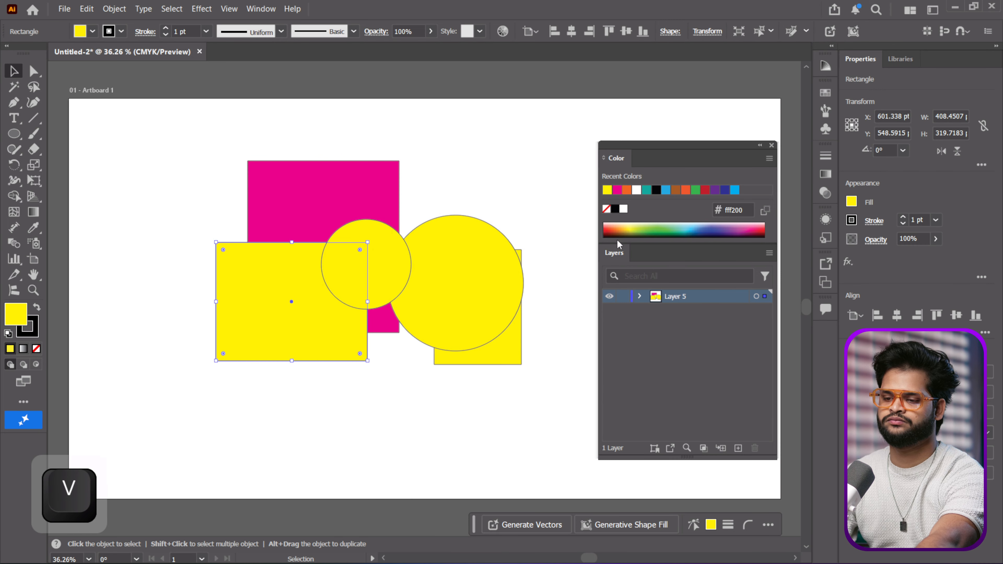
pyautogui.click(656, 191)
pyautogui.click(470, 302)
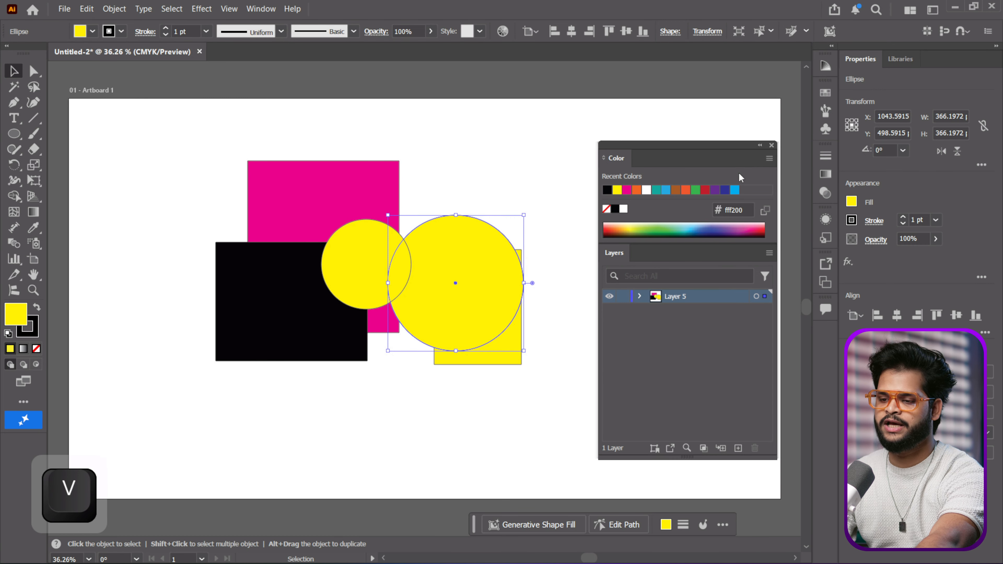
pyautogui.click(717, 192)
pyautogui.click(393, 274)
pyautogui.click(685, 191)
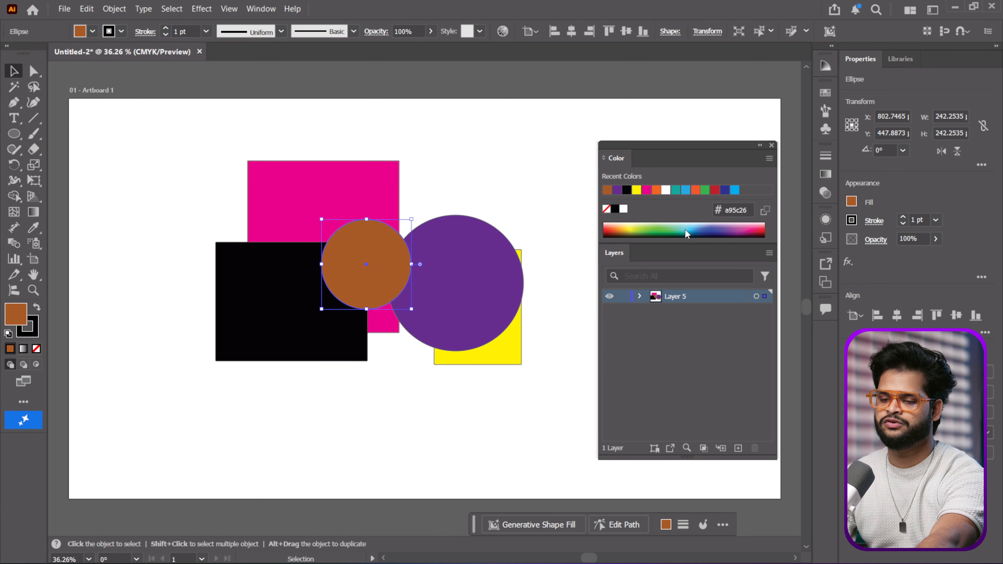
pyautogui.click(501, 176)
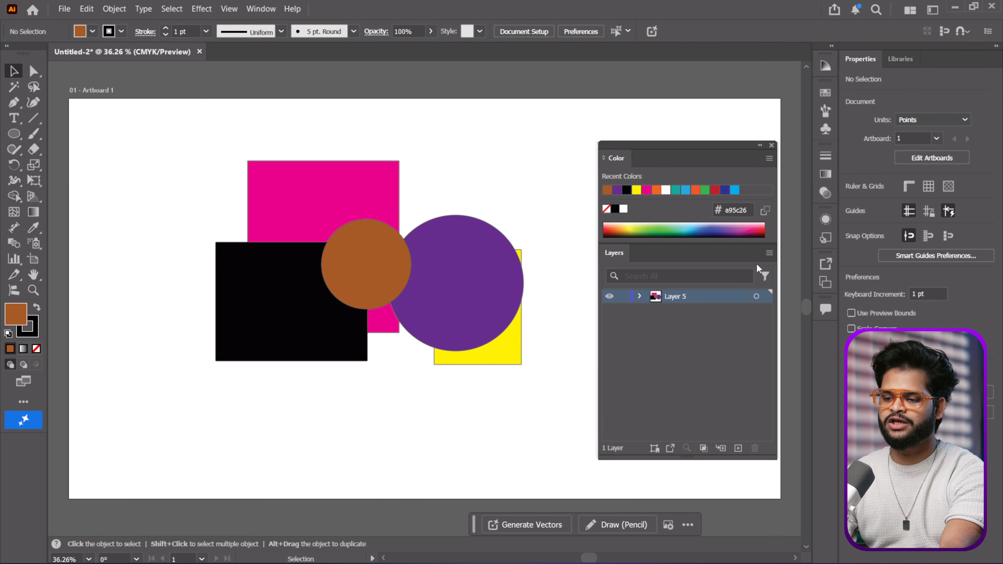
# Step: Set the row size of the layer list to Large
pyautogui.click(768, 253)
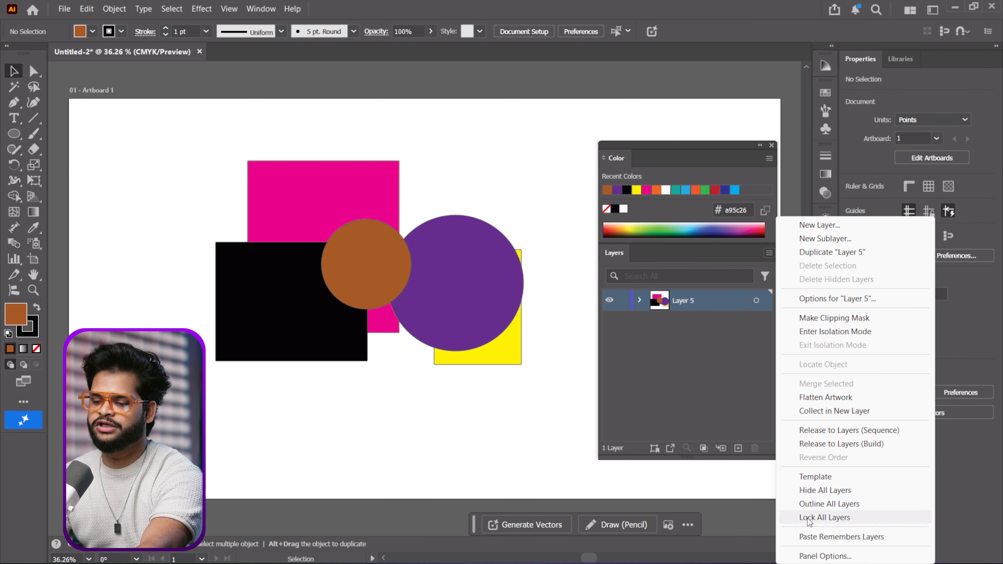
pyautogui.click(796, 556)
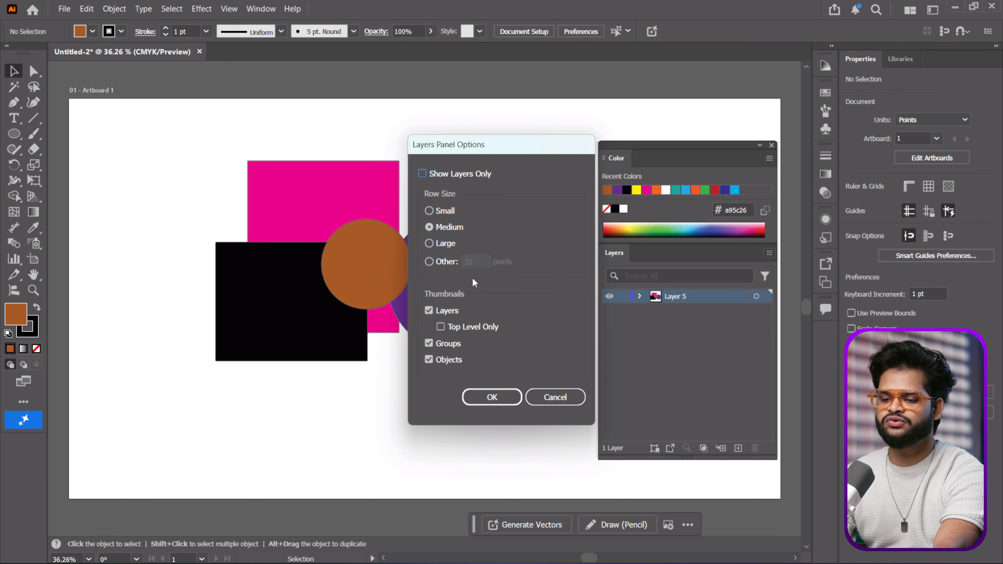
pyautogui.click(429, 244)
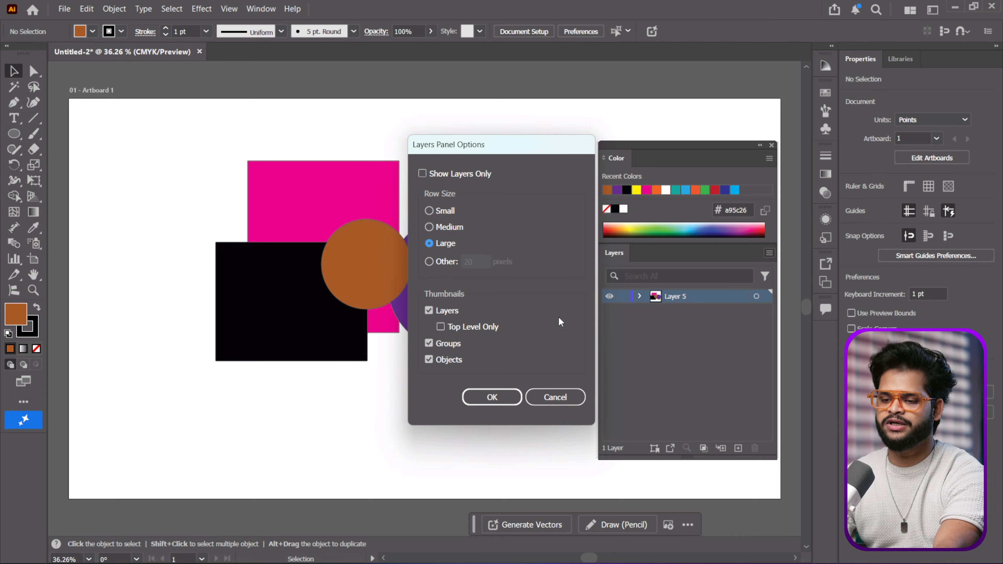
pyautogui.click(497, 392)
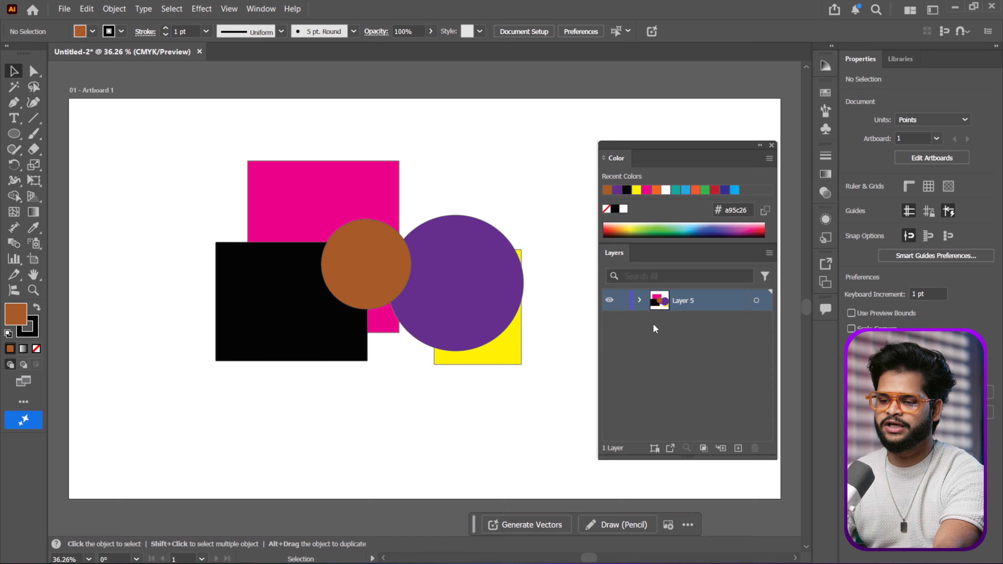
# Step: Set the row size of the layer list to a custom value of 70 pixels
pyautogui.click(768, 252)
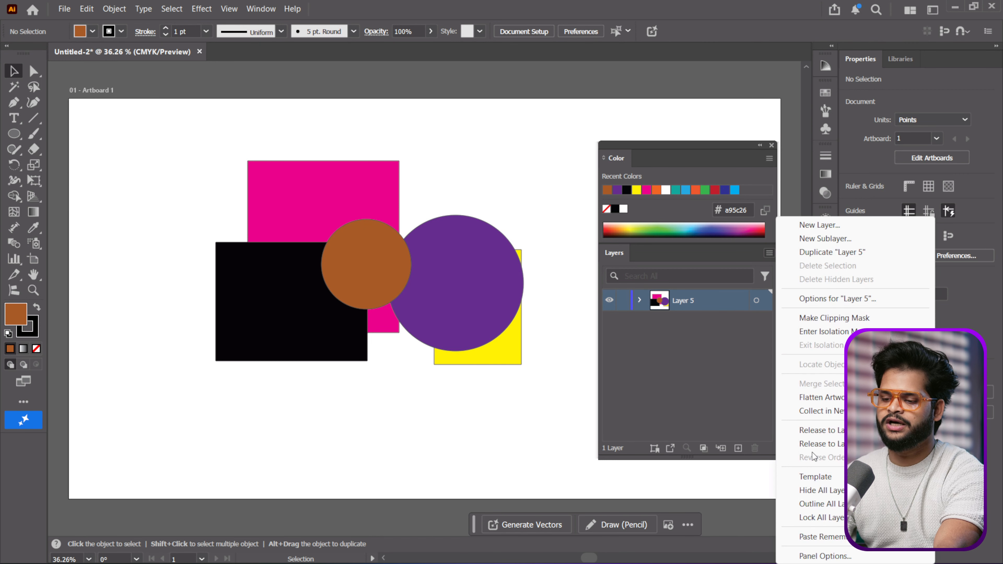
pyautogui.click(798, 553)
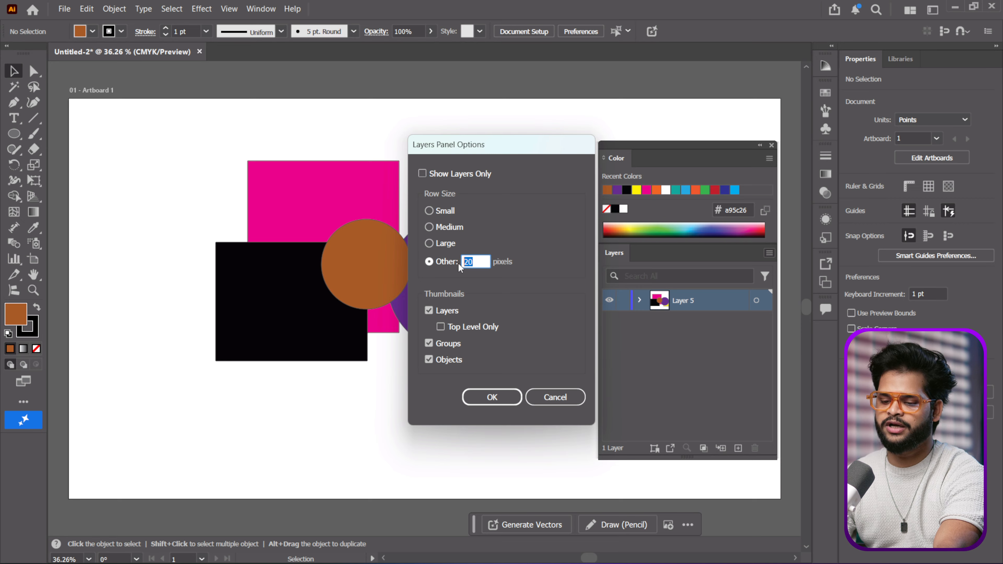
pyautogui.write('70')
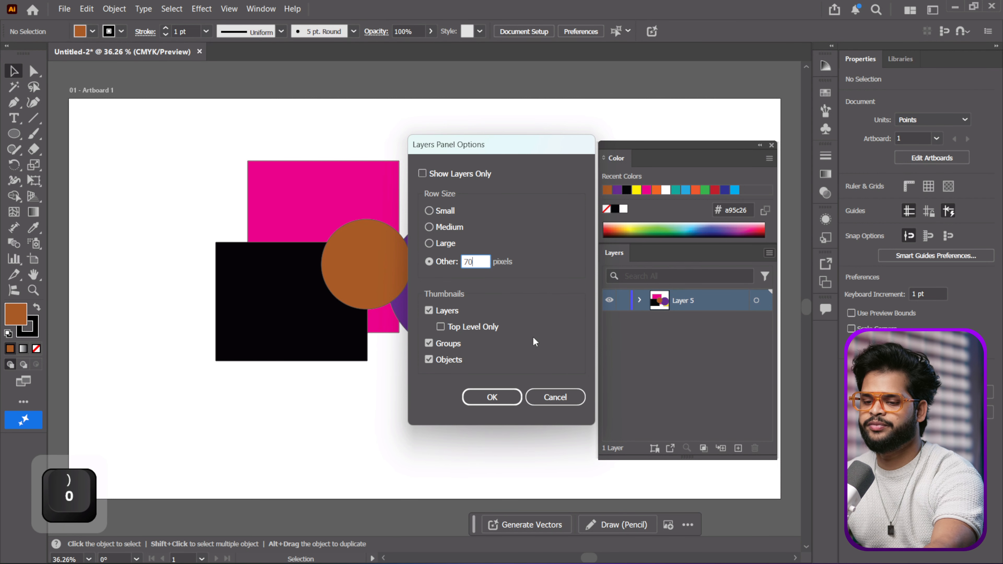
pyautogui.click(498, 393)
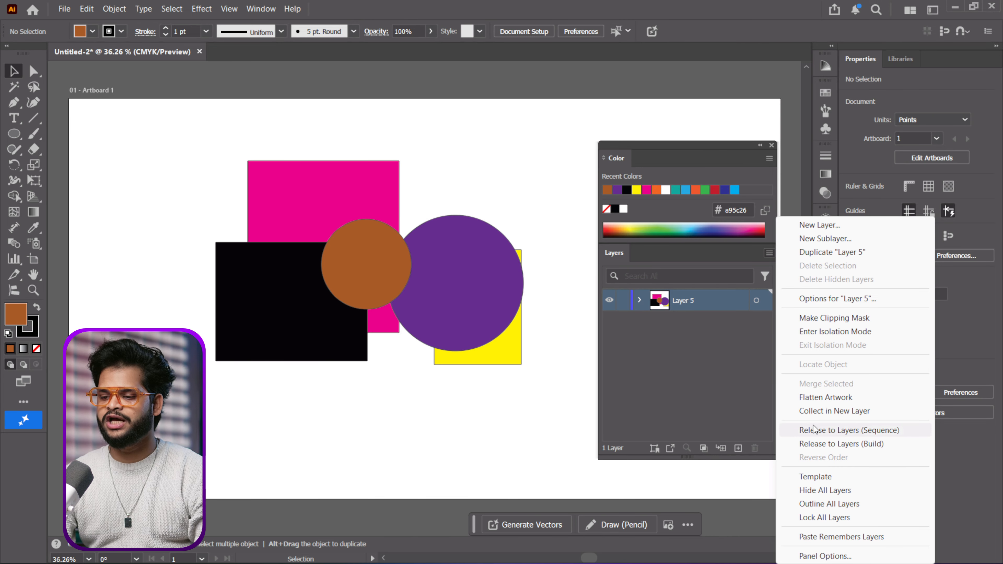
# Step: Release Layer 5's artwork to layers using the Build option and inspect the resulting sublayers, including Layer 2 and Layer 3
pyautogui.click(863, 443)
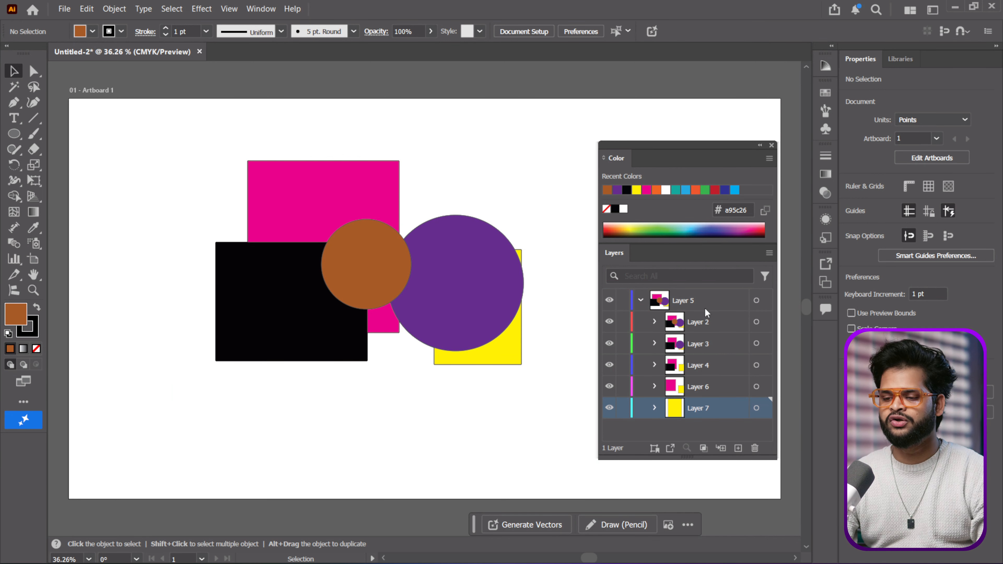
pyautogui.click(701, 301)
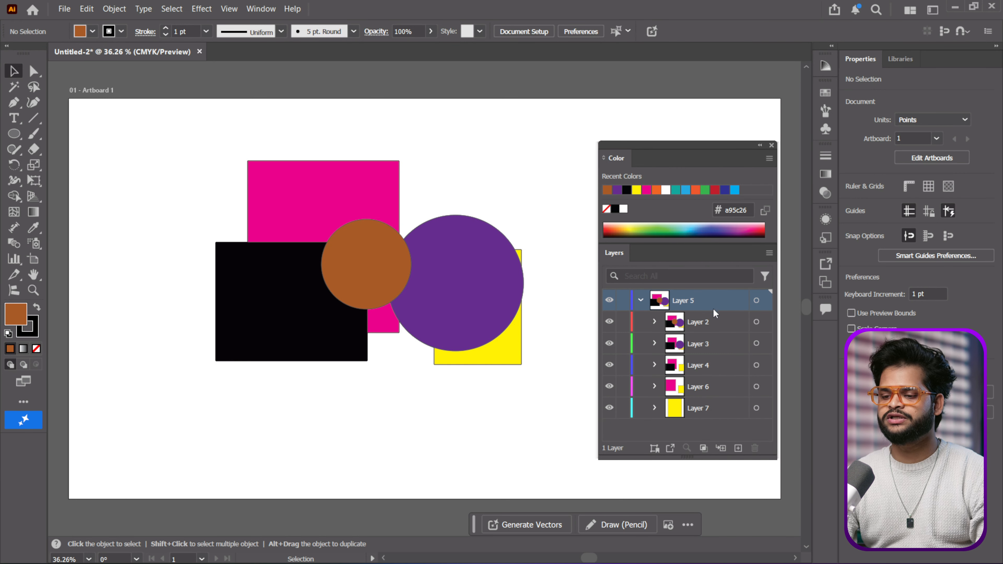
pyautogui.click(693, 323)
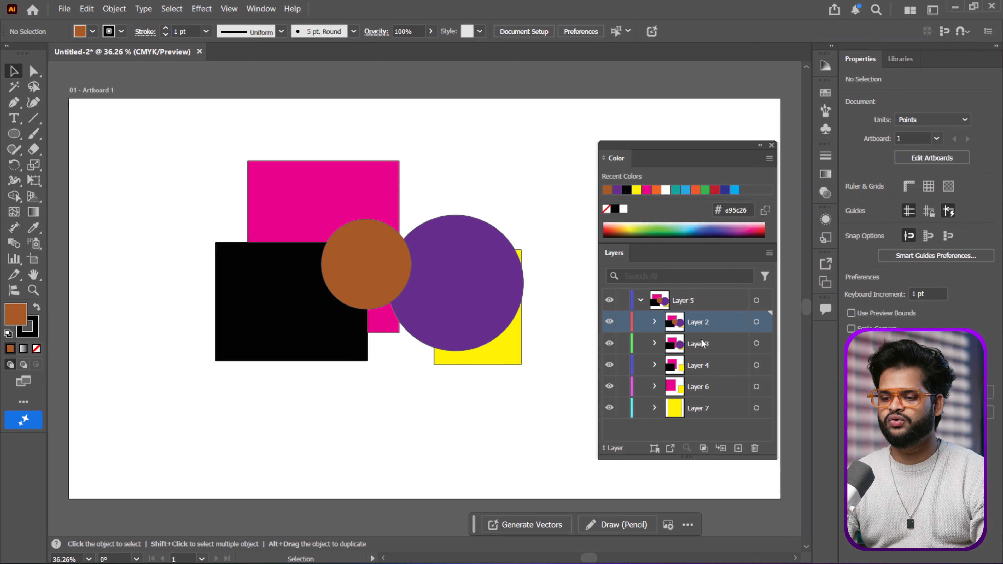
pyautogui.click(701, 340)
pyautogui.click(653, 322)
pyautogui.click(658, 323)
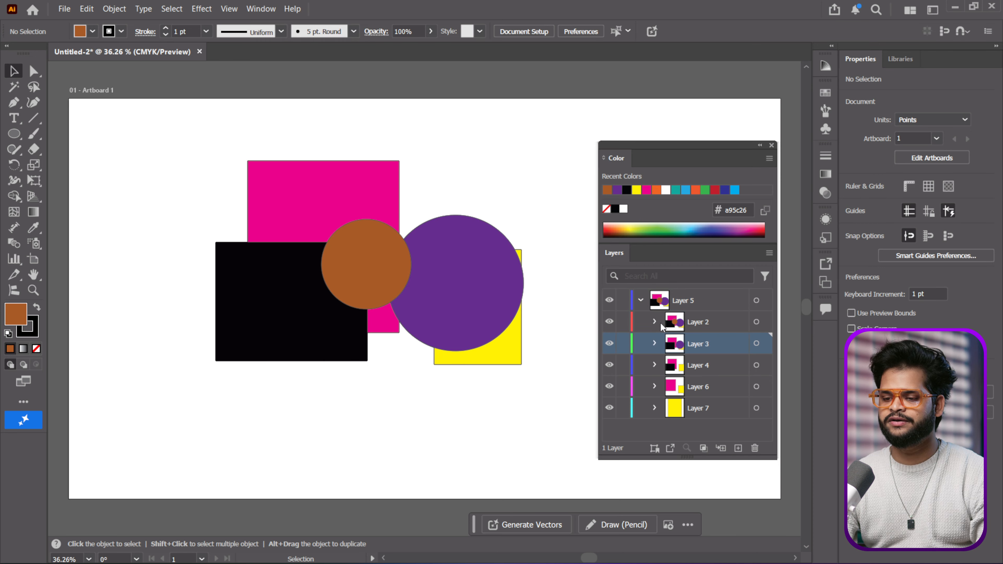
# Step: Undo the Build release of Layer 5 and release its artwork to layers using the Sequence option
pyautogui.click(655, 344)
pyautogui.click(655, 344)
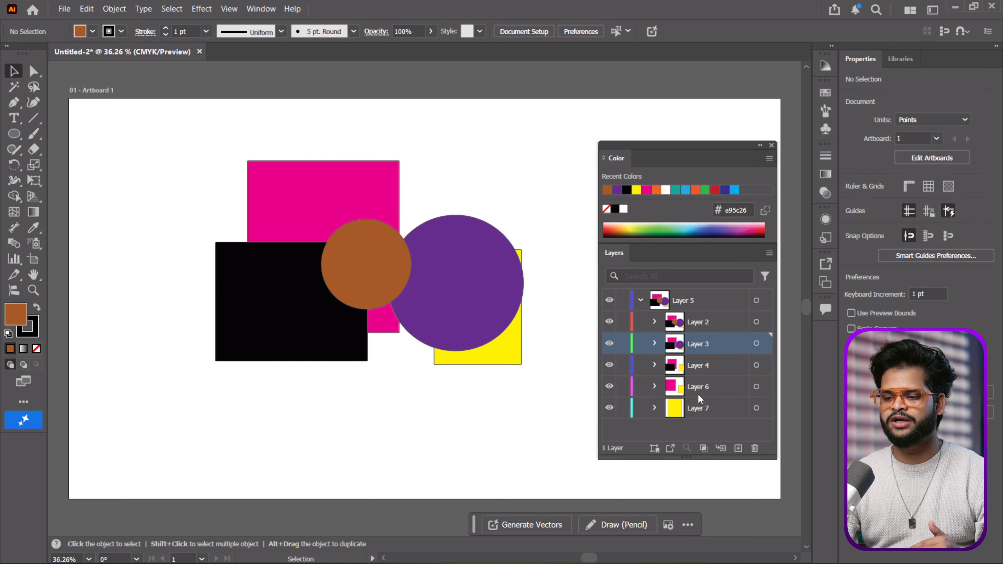
pyautogui.click(701, 303)
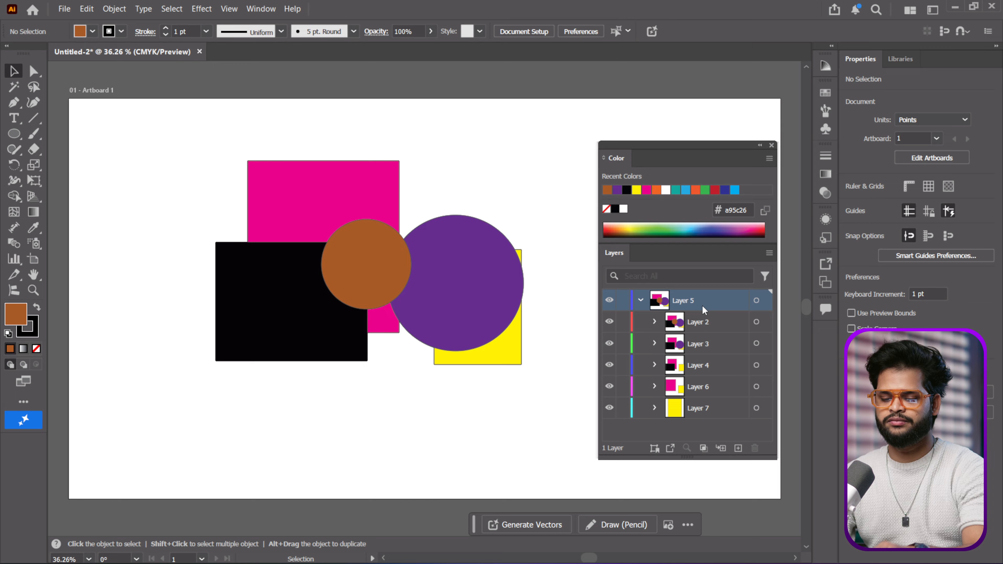
pyautogui.hotkey('ctrl', 'z')
pyautogui.click(769, 253)
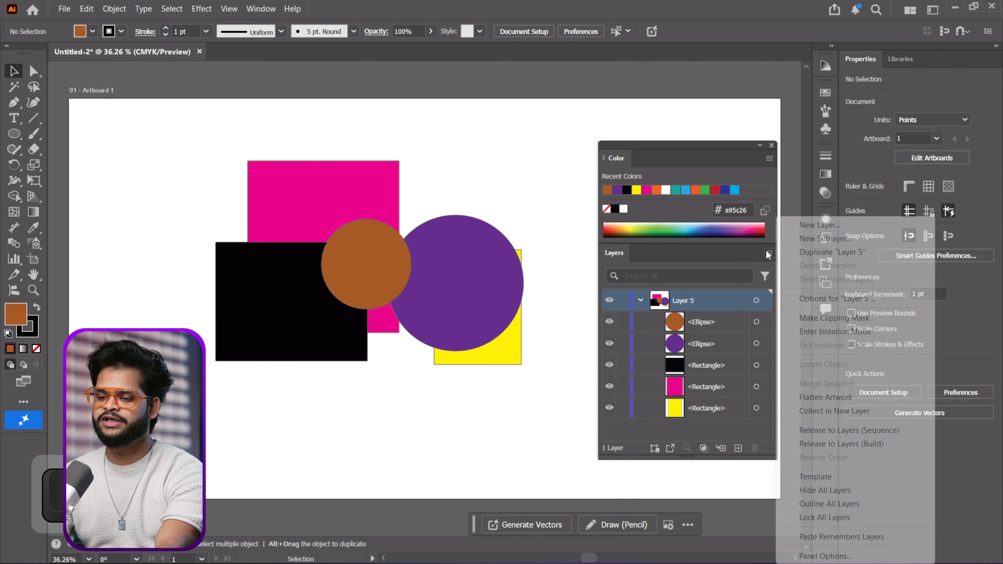
pyautogui.click(843, 430)
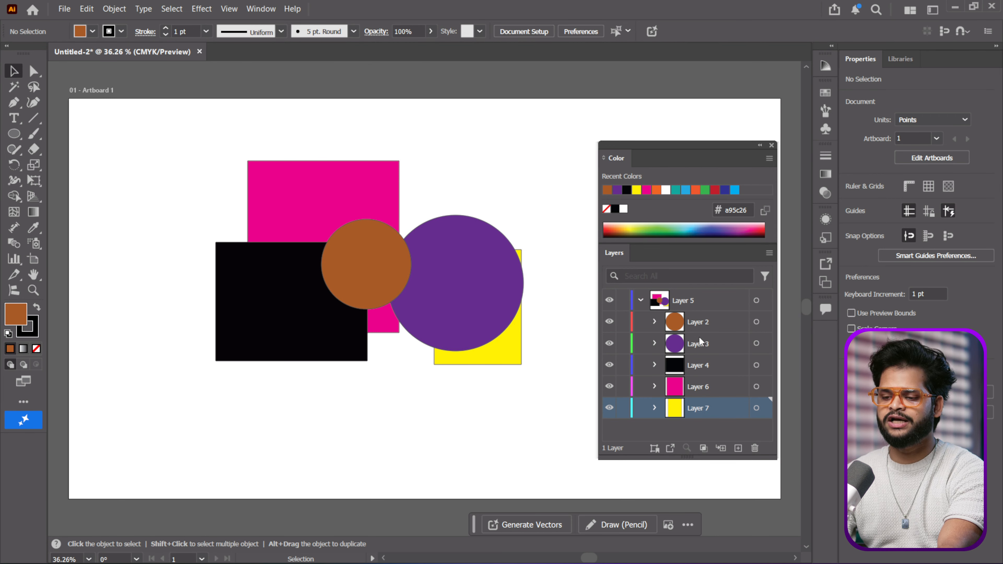
# Step: Target the sublayers one by one from Layer 7 up to Layer 2 to examine which shape each one holds
pyautogui.click(756, 408)
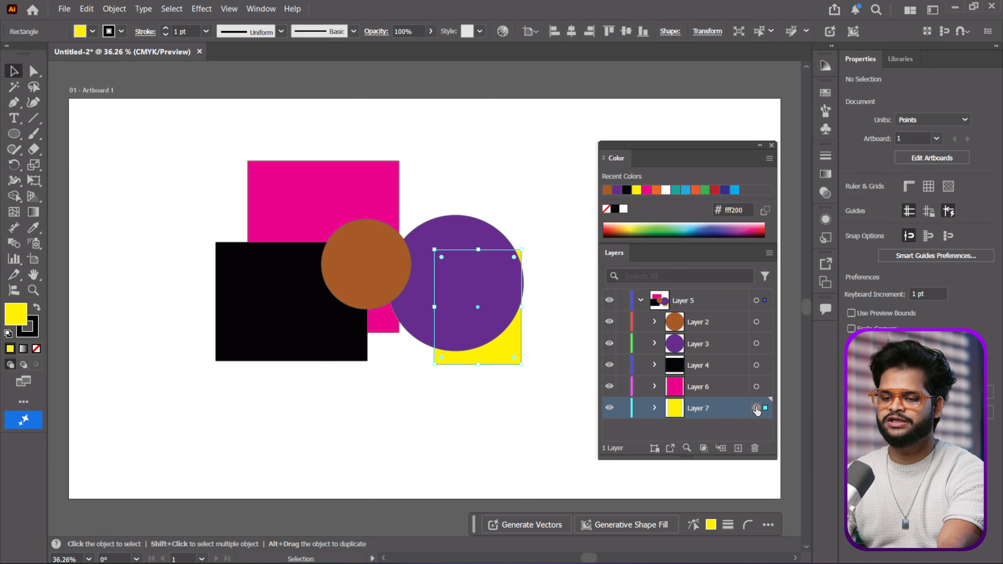
pyautogui.click(756, 387)
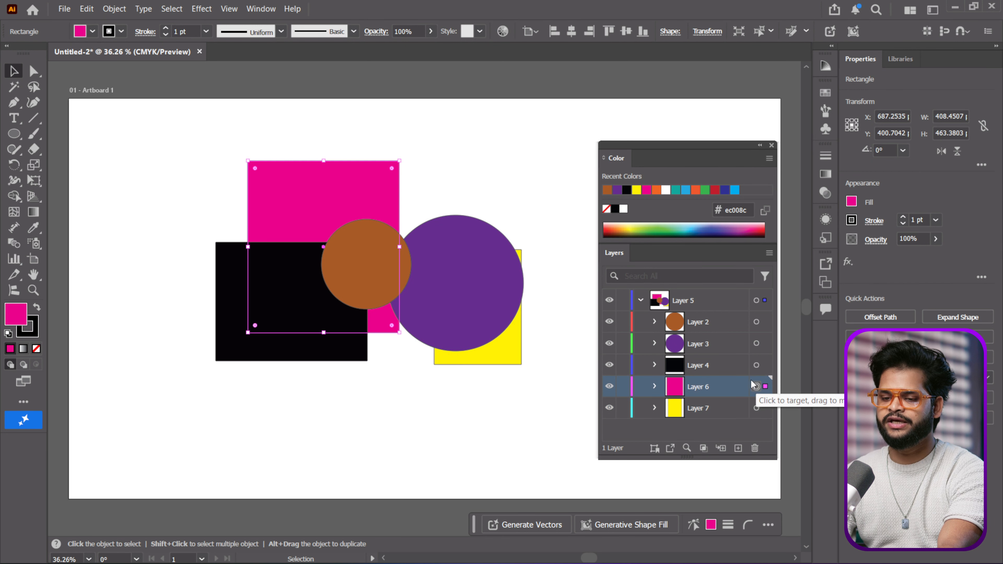
pyautogui.click(756, 365)
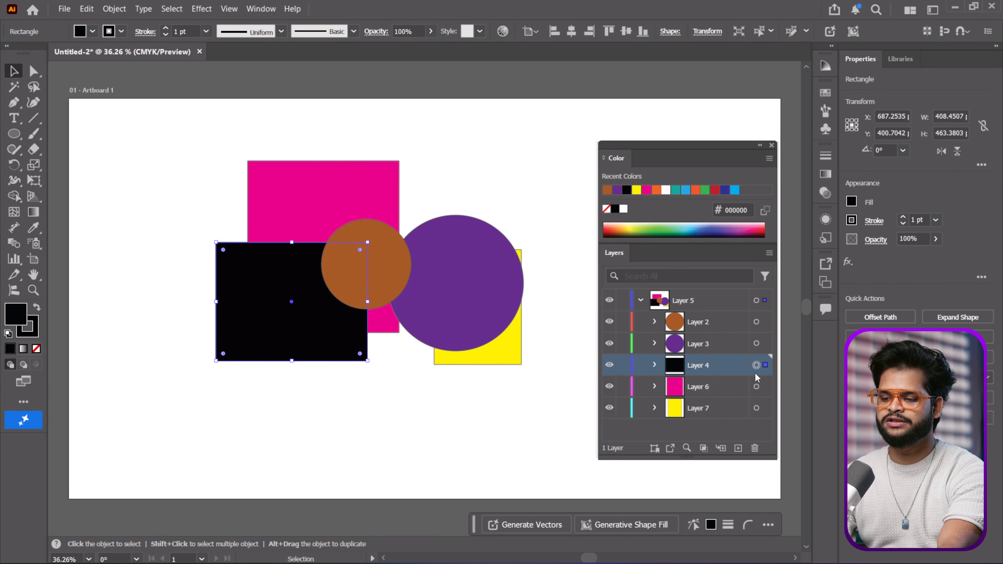
pyautogui.click(756, 343)
pyautogui.click(756, 321)
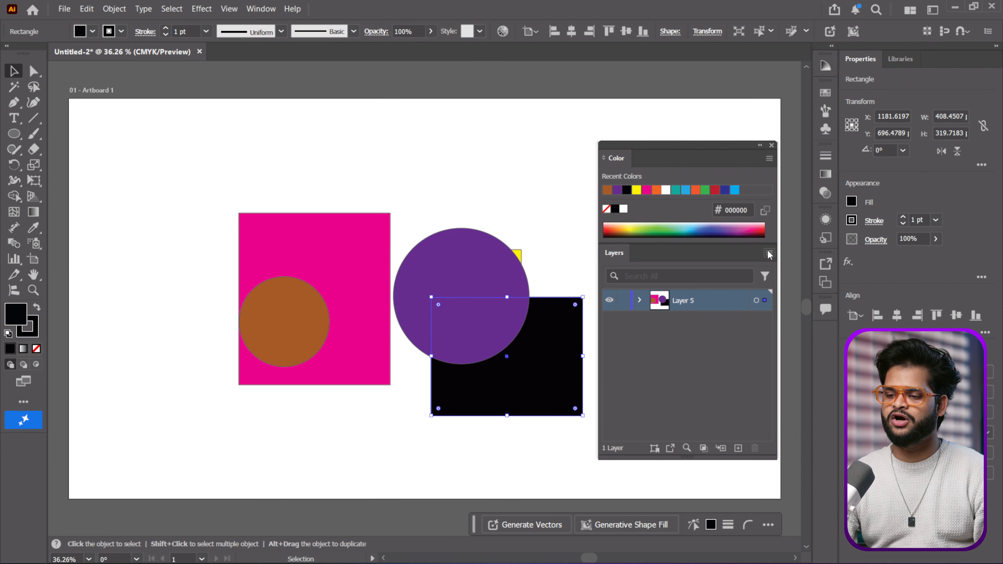
# Step: Release the rearranged artwork of the collapsed Layer 5 to individual layers with the Sequence option again
pyautogui.click(769, 253)
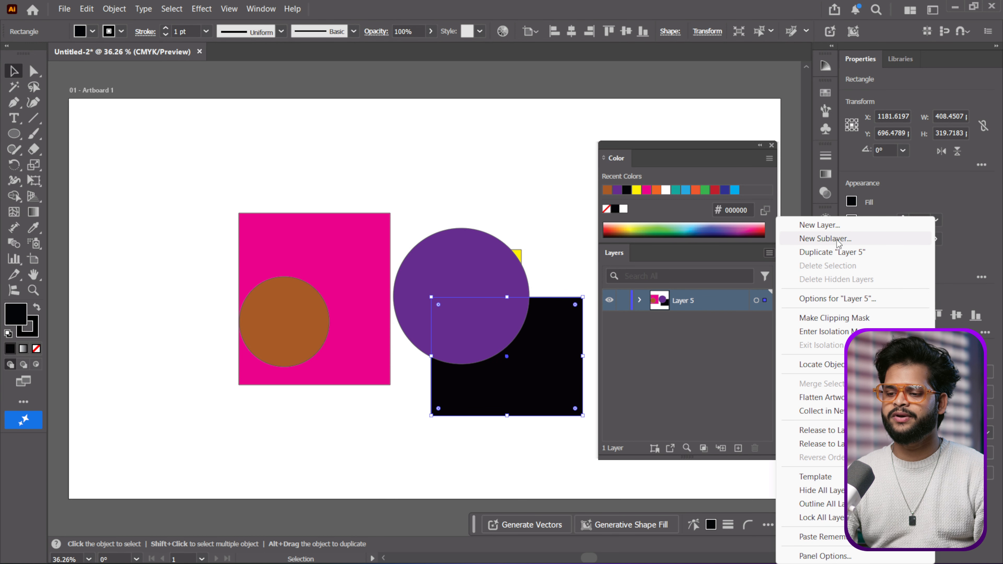
pyautogui.click(696, 360)
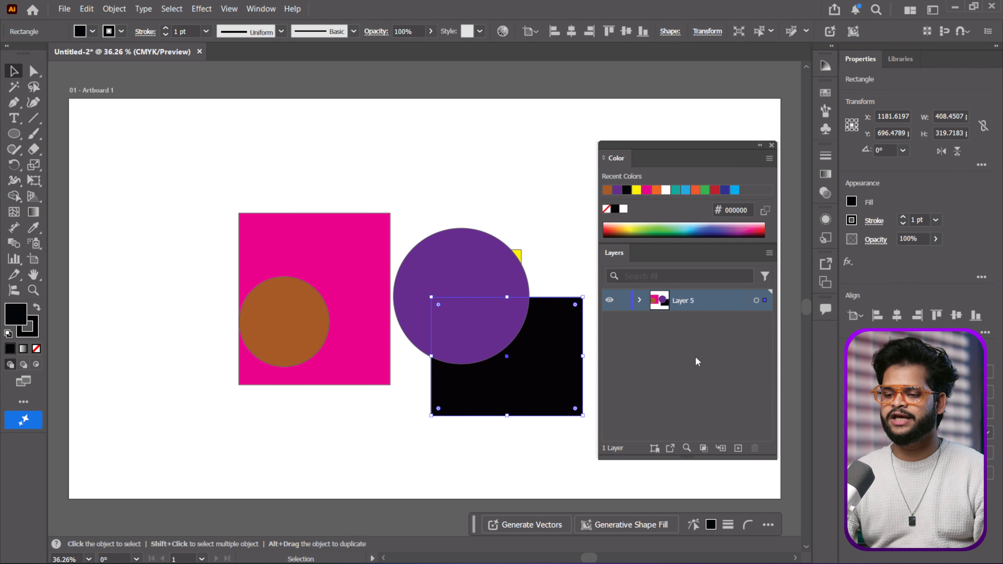
pyautogui.click(688, 309)
pyautogui.click(769, 252)
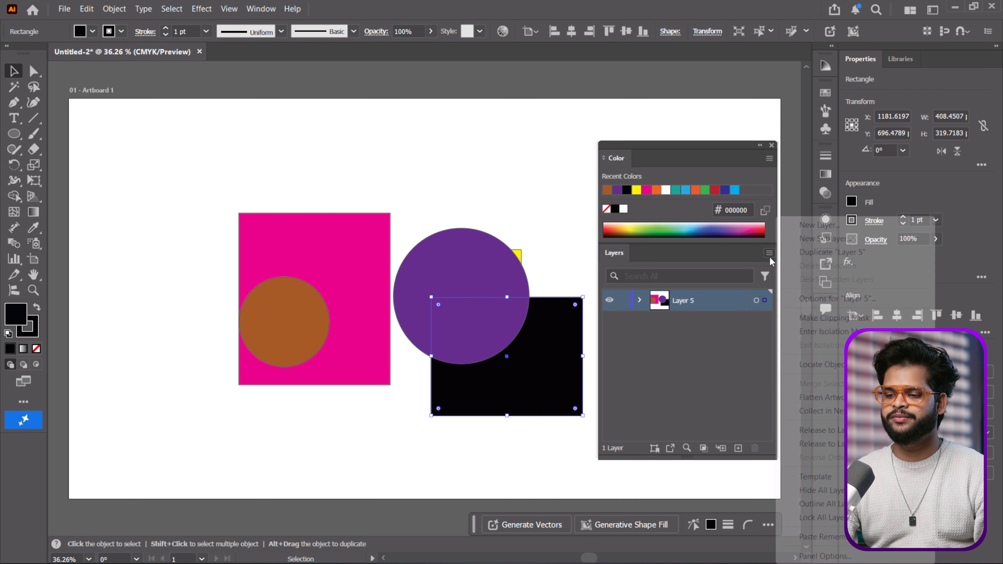
pyautogui.click(834, 430)
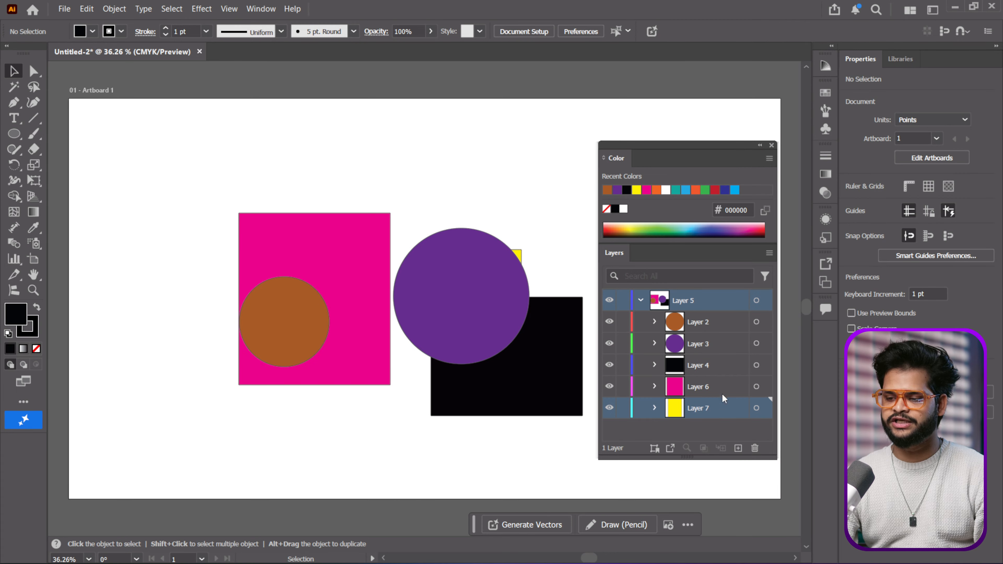
# Step: Duplicate the highlighted Layer 5 and Layer 7 together
pyautogui.click(768, 253)
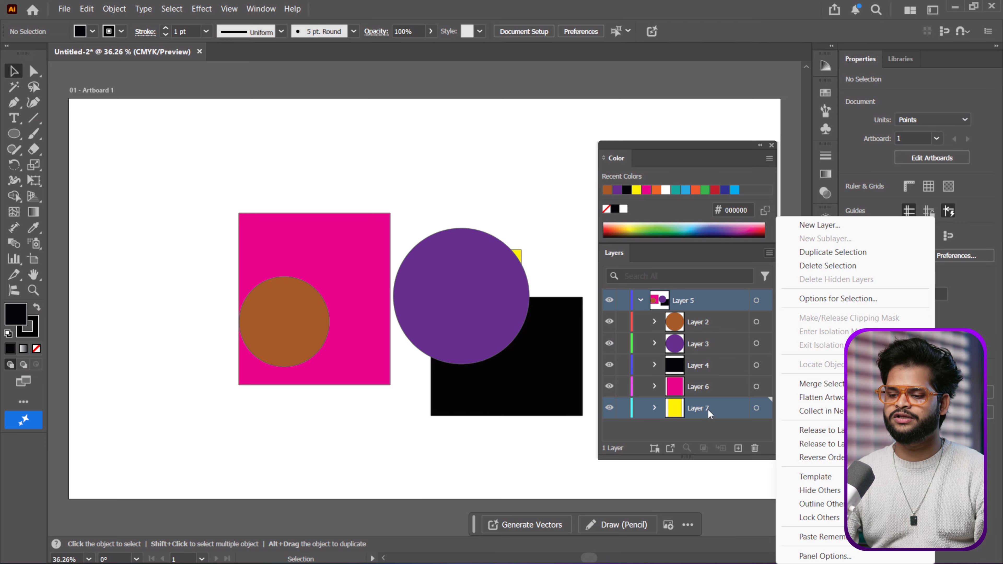
pyautogui.click(819, 253)
pyautogui.scroll(-3, 709, 405)
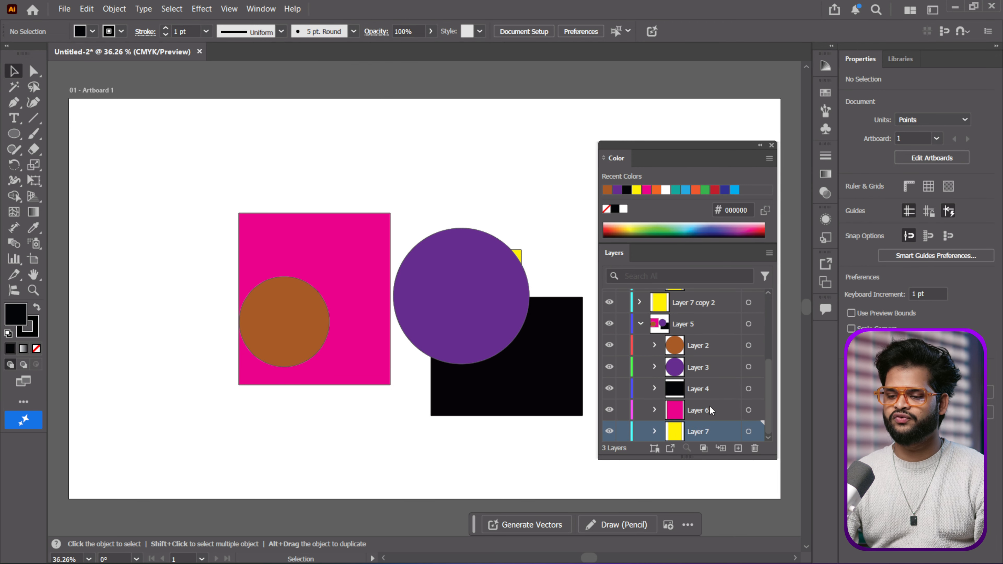
# Step: Target Layer 7's rectangle, then move the copied purple circle onto the pink rectangle and two yellow copies near the artboard's top edge
pyautogui.click(748, 432)
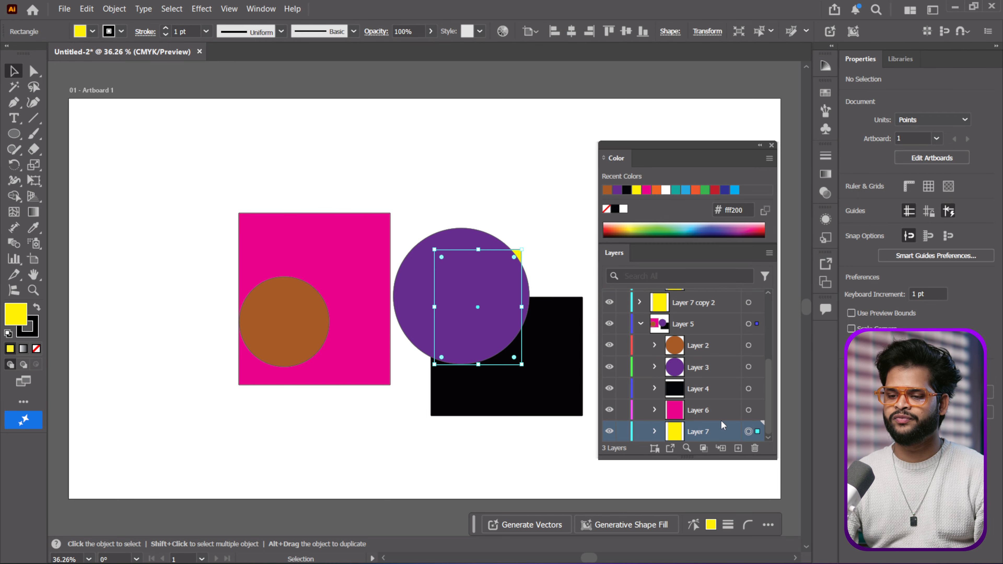
pyautogui.moveTo(432, 291); pyautogui.dragTo(286, 363)
pyautogui.moveTo(466, 269); pyautogui.dragTo(293, 148)
pyautogui.moveTo(480, 252); pyautogui.dragTo(494, 132)
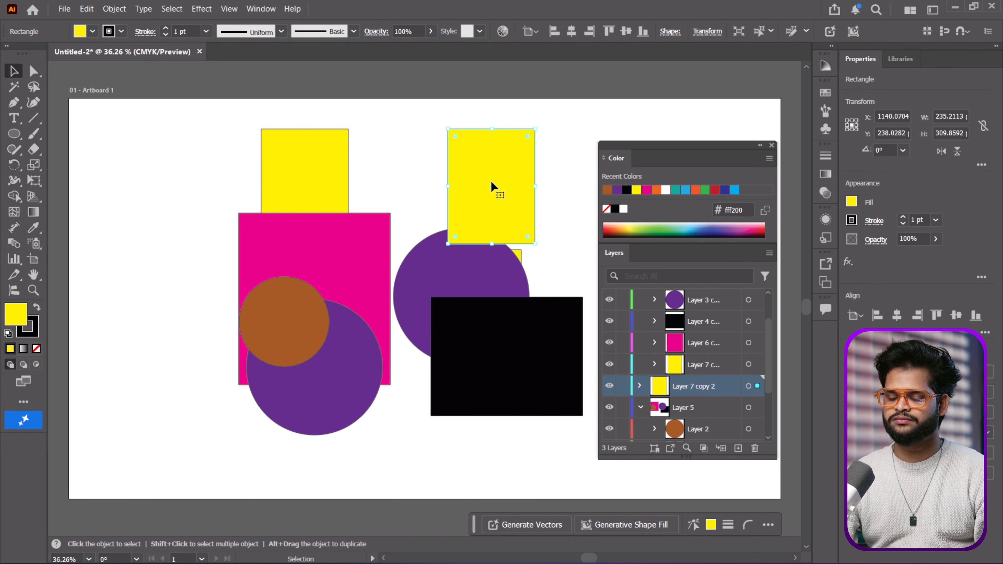
# Step: Duplicate the Layer 5 copy layer together with all its sublayers
pyautogui.click(770, 255)
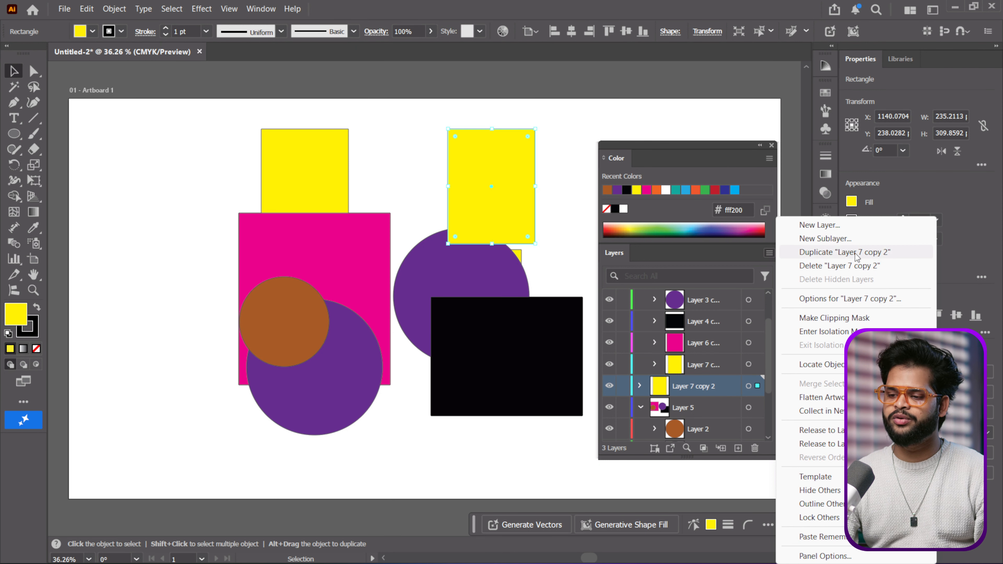
pyautogui.click(701, 305)
pyautogui.scroll(2, 708, 353)
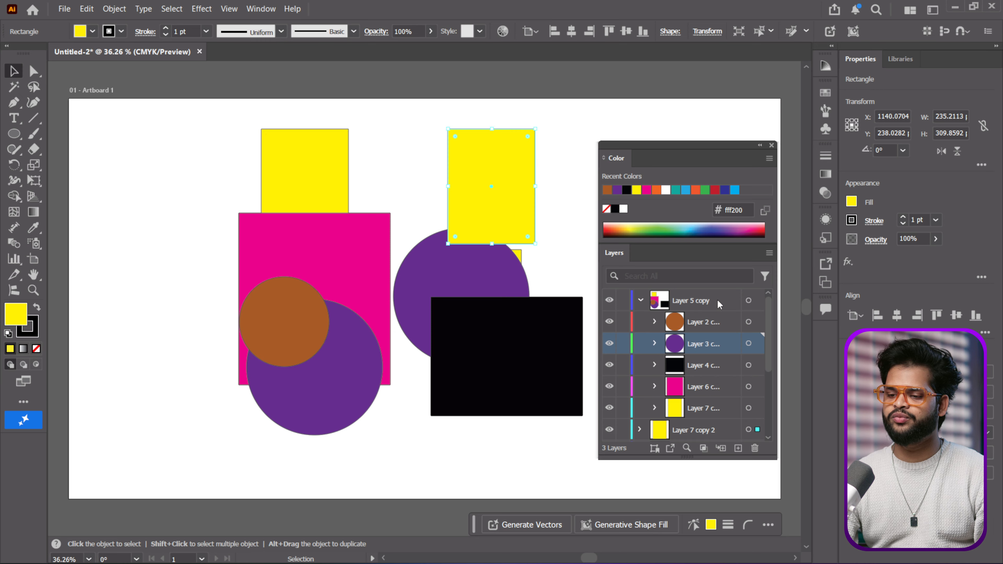
pyautogui.click(713, 307)
pyautogui.click(767, 255)
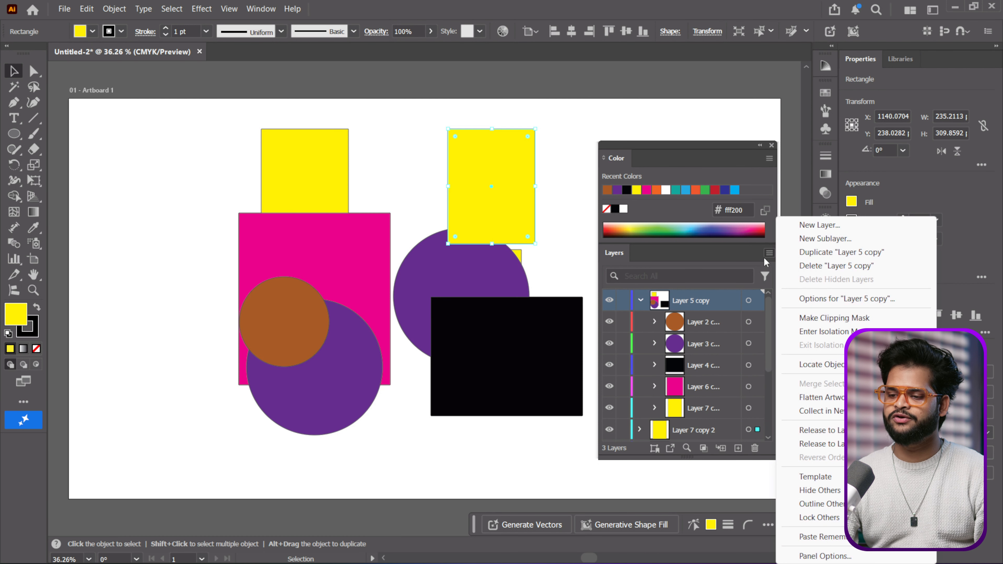
pyautogui.click(845, 253)
# Step: Move the newly duplicated yellow rectangle over the purple circle and the duplicated black rectangle toward the artboard's bottom edge
pyautogui.moveTo(466, 183); pyautogui.dragTo(430, 271)
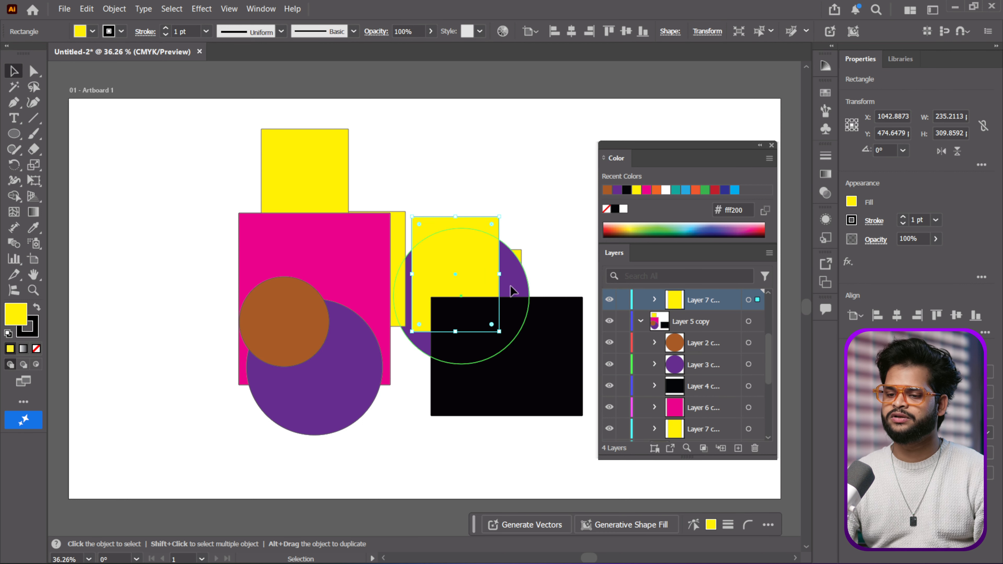
pyautogui.moveTo(510, 286); pyautogui.dragTo(596, 334)
pyautogui.hotkey('ctrl', 'z')
pyautogui.moveTo(522, 379); pyautogui.dragTo(501, 434)
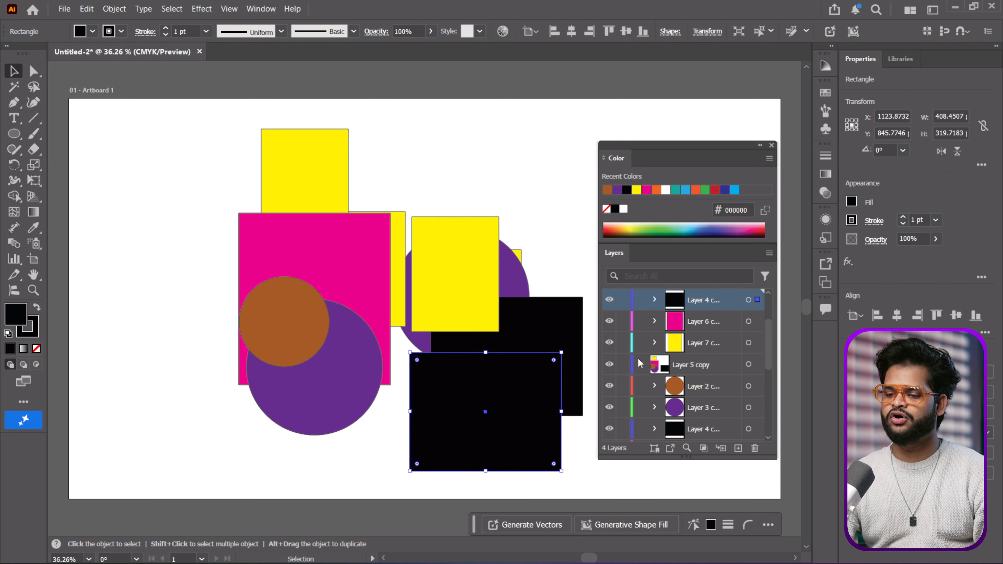
# Step: Select all the shapes on the artboard and clear them with their layers, leaving one empty layer
pyautogui.click(769, 253)
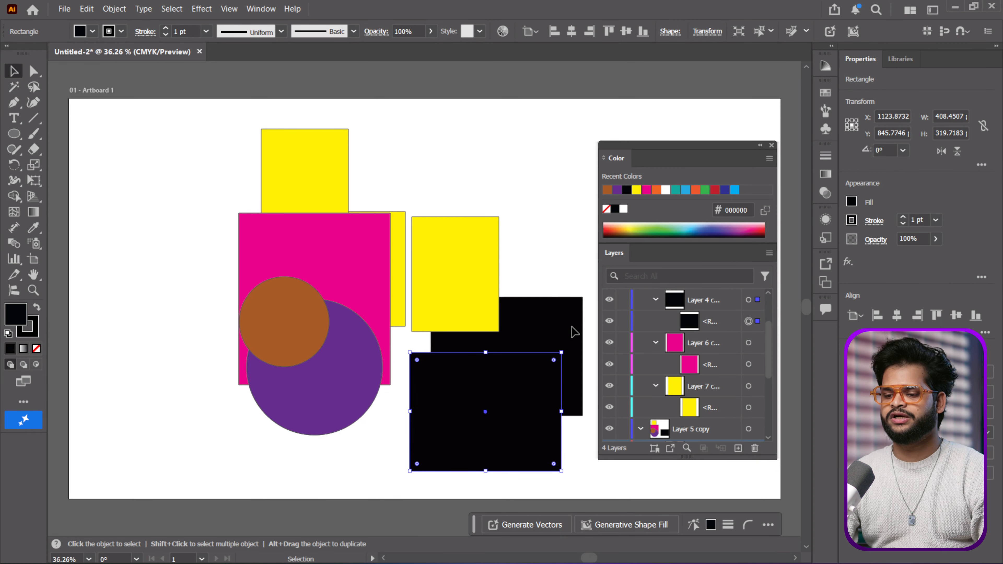
pyautogui.moveTo(183, 134); pyautogui.dragTo(583, 466)
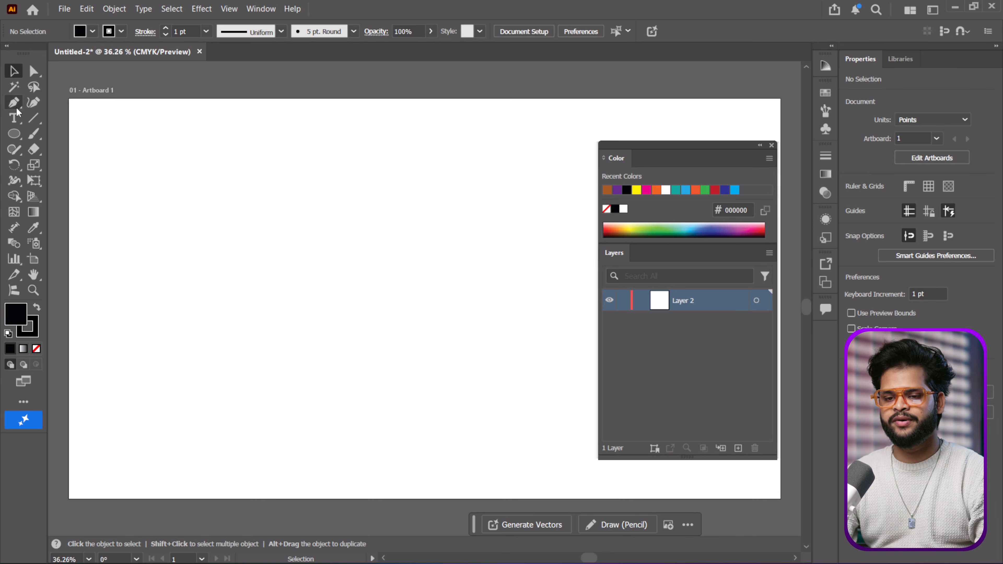
# Step: Draw four separate black ellipses on Layer 2, the first about 349 by 373 pt and the last about 315 by 225 pt
pyautogui.click(14, 135)
pyautogui.moveTo(220, 160)
pyautogui.mouseDown()
pyautogui.moveTo(249, 204)
pyautogui.moveTo(350, 297)
pyautogui.mouseUp()
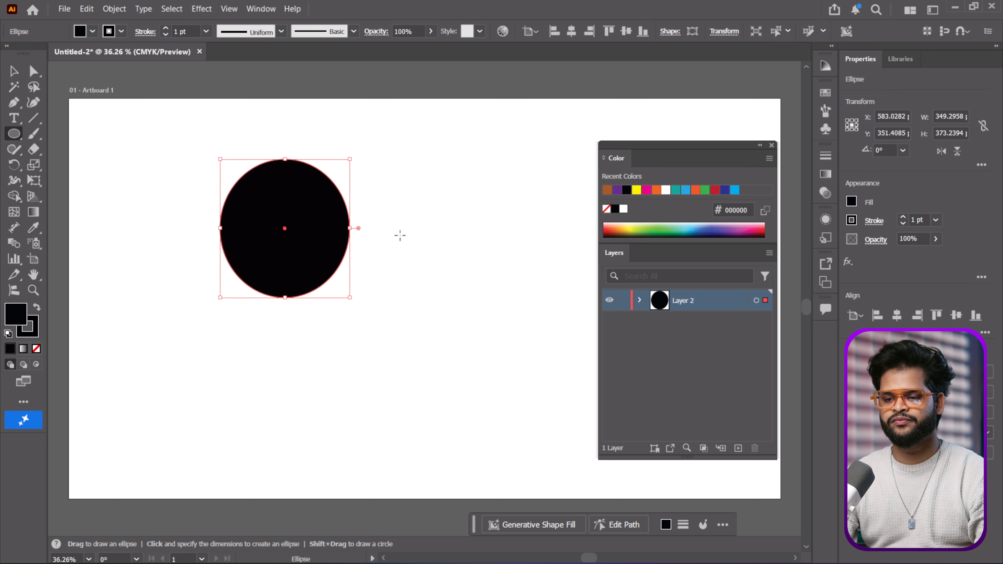
pyautogui.moveTo(400, 236); pyautogui.dragTo(529, 403)
pyautogui.moveTo(409, 145); pyautogui.dragTo(527, 229)
pyautogui.moveTo(298, 354); pyautogui.dragTo(412, 451)
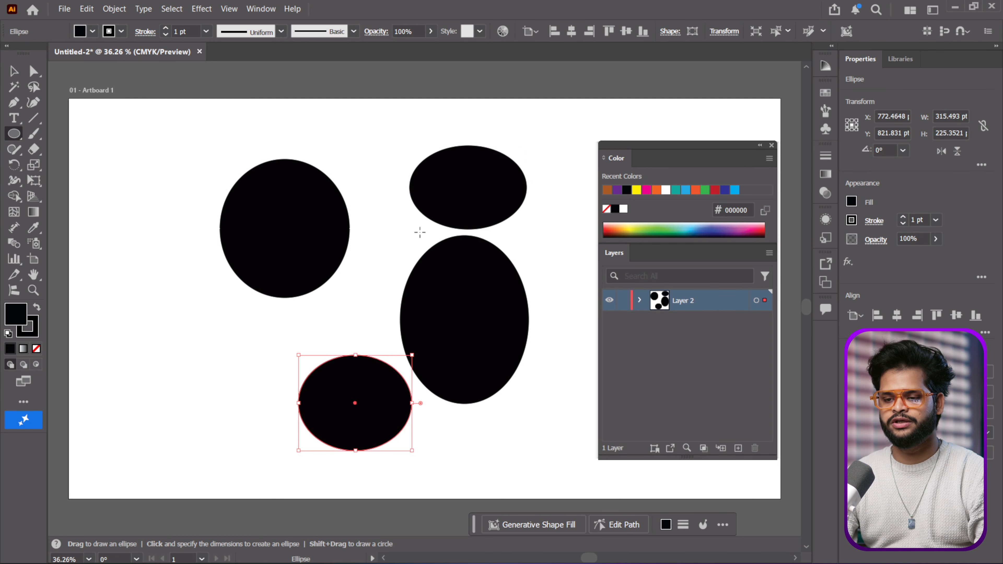
# Step: Select all four ellipses together on the artboard and clear the selection
pyautogui.click(13, 71)
pyautogui.moveTo(158, 150); pyautogui.dragTo(489, 387)
pyautogui.click(558, 365)
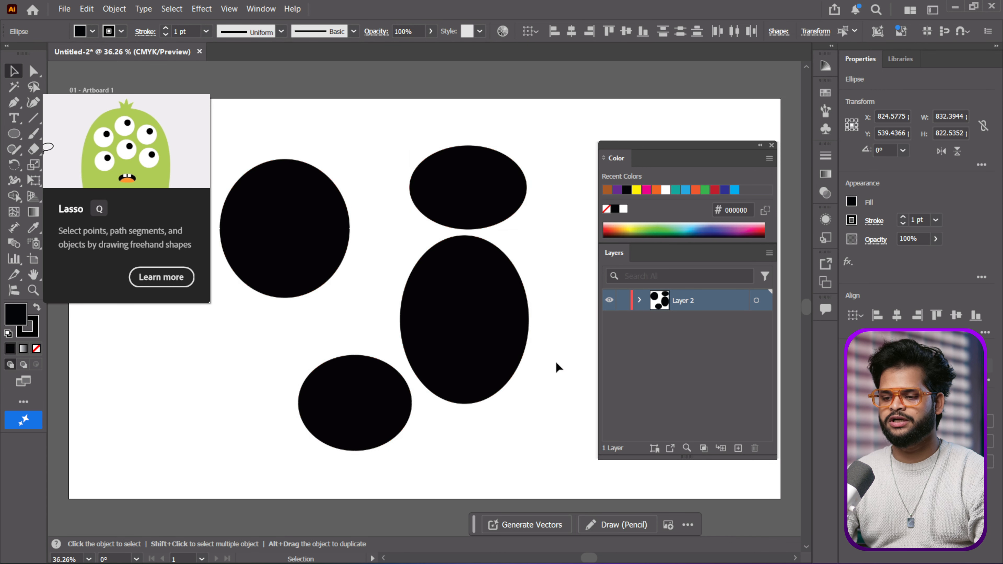
# Step: Expand Layer 2 and highlight the first and fourth ellipse entries together, leaving the two between them out
pyautogui.click(640, 301)
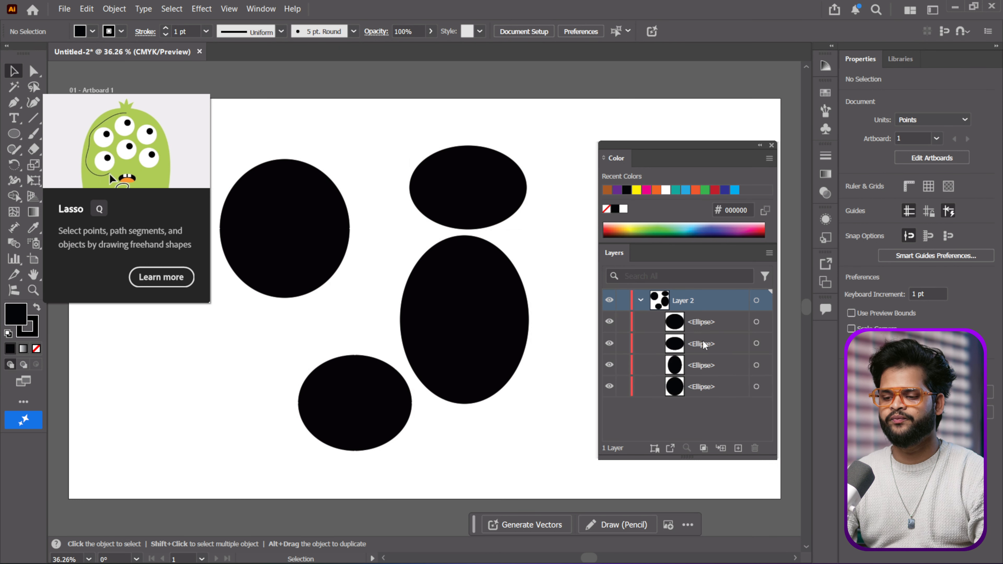
pyautogui.click(726, 327)
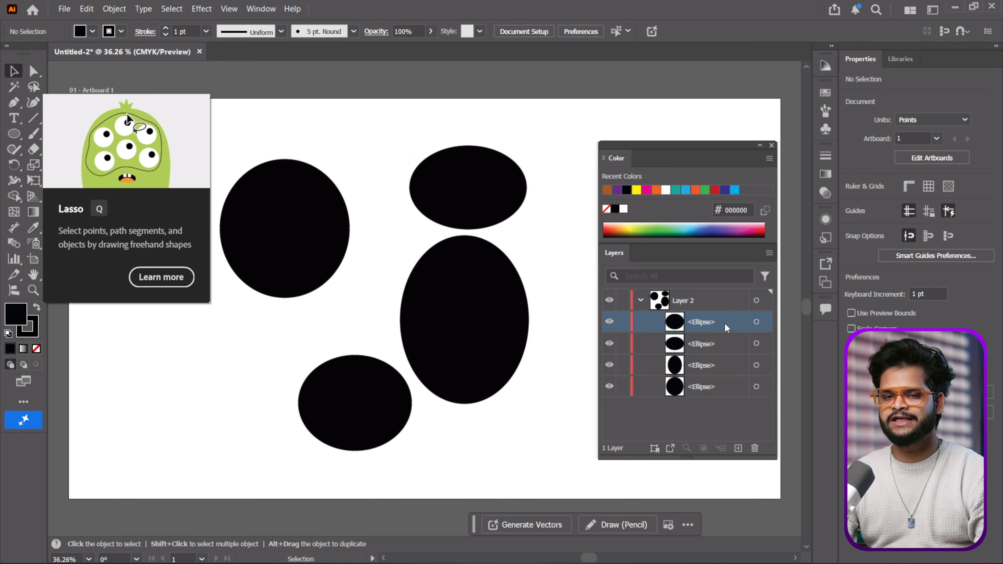
pyautogui.click(716, 370)
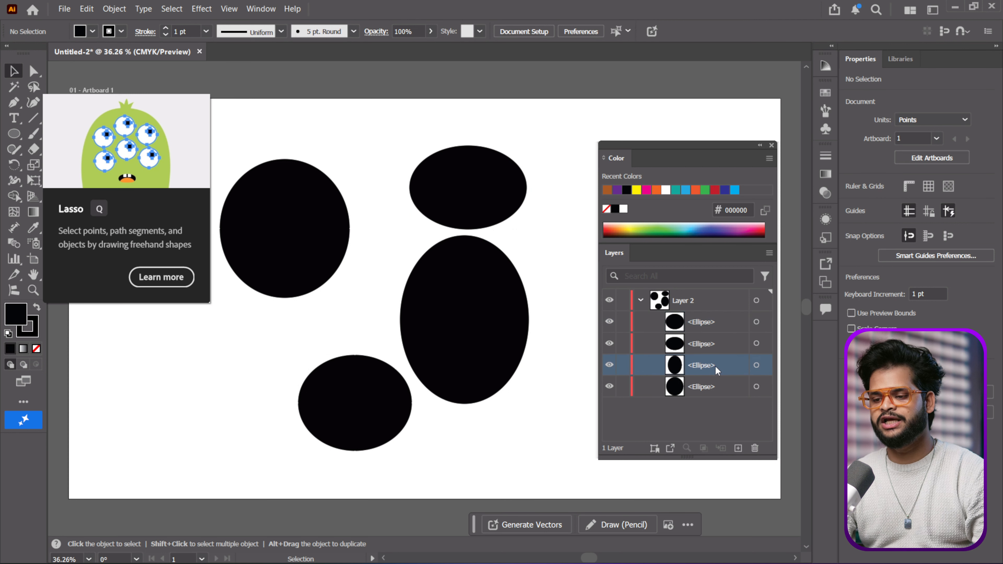
pyautogui.click(717, 327)
pyautogui.click(727, 370)
pyautogui.click(723, 327)
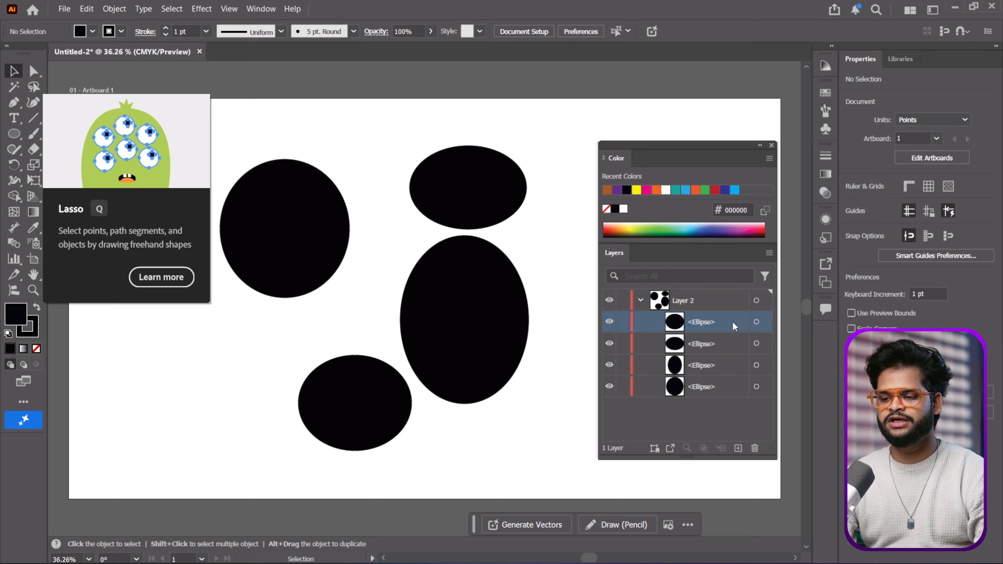
pyautogui.press('shift')
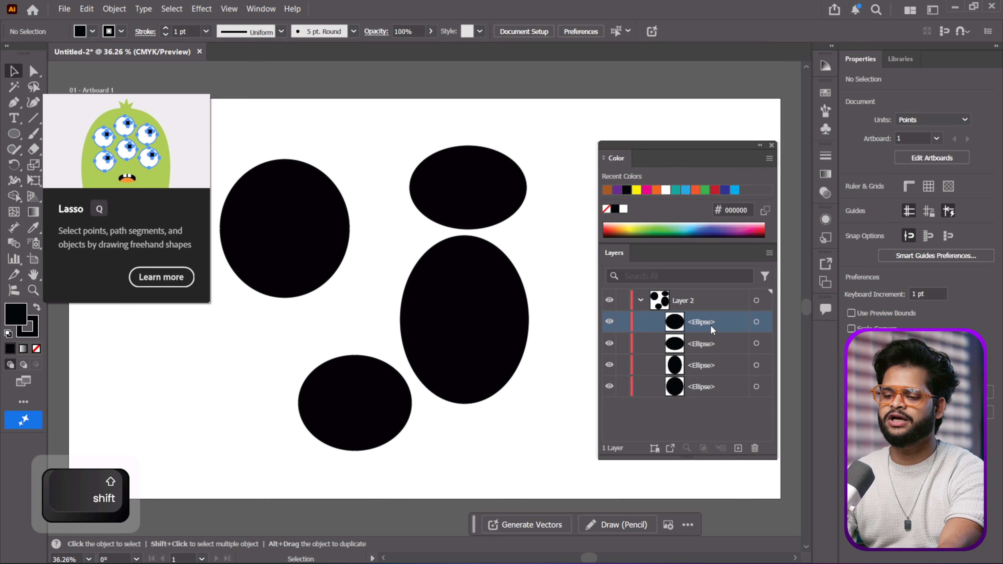
pyautogui.keyDown('ctrl'); pyautogui.click(719, 387); pyautogui.keyUp('ctrl')
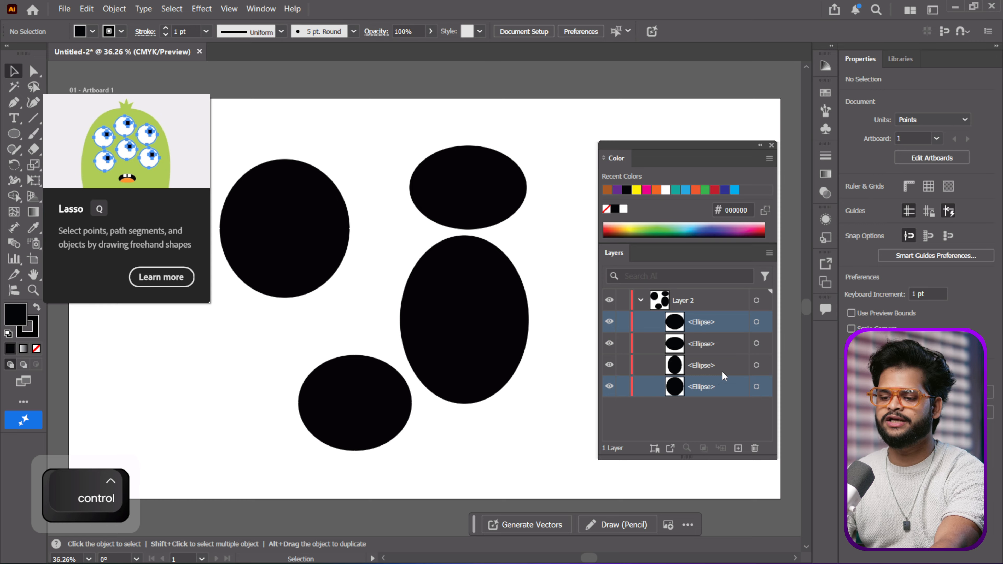
# Step: Target the first and fourth ellipses from the layer list and add the two middle ones to select all four
pyautogui.click(756, 323)
pyautogui.click(756, 386)
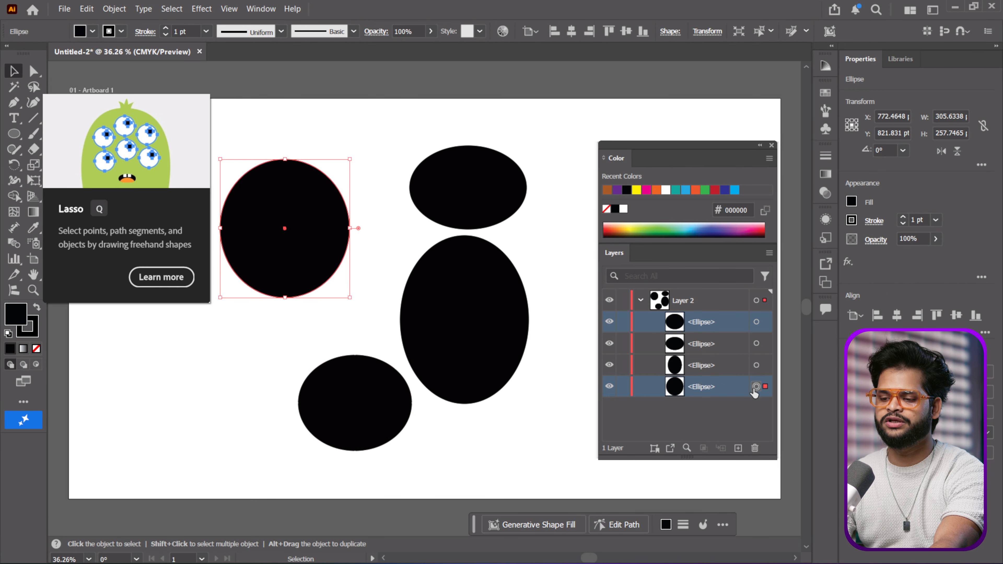
pyautogui.keyDown('ctrl'); pyautogui.click(757, 322); pyautogui.keyUp('ctrl')
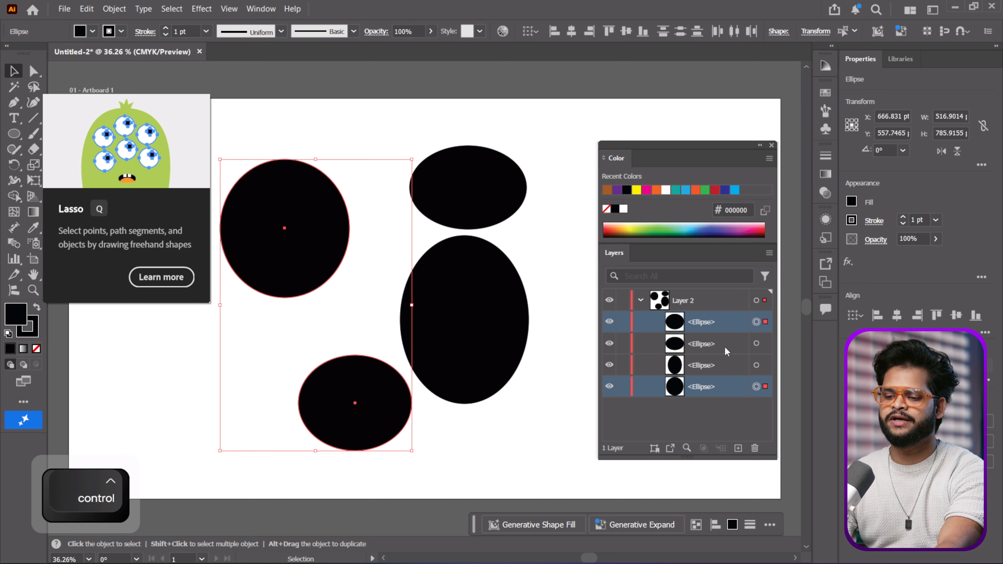
pyautogui.keyDown('ctrl'); pyautogui.click(756, 344); pyautogui.keyUp('ctrl')
pyautogui.keyDown('ctrl'); pyautogui.click(756, 366); pyautogui.keyUp('ctrl')
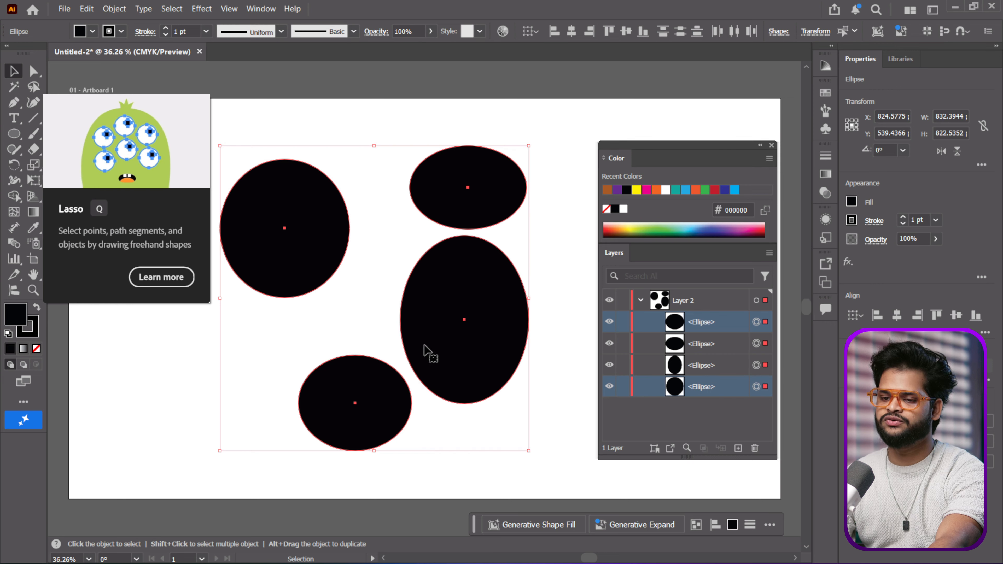
# Step: Highlight the full range of four ellipse entries under Layer 2 and scale the ellipses down together to about 644 by 645 pt
pyautogui.click(692, 425)
pyautogui.click(694, 322)
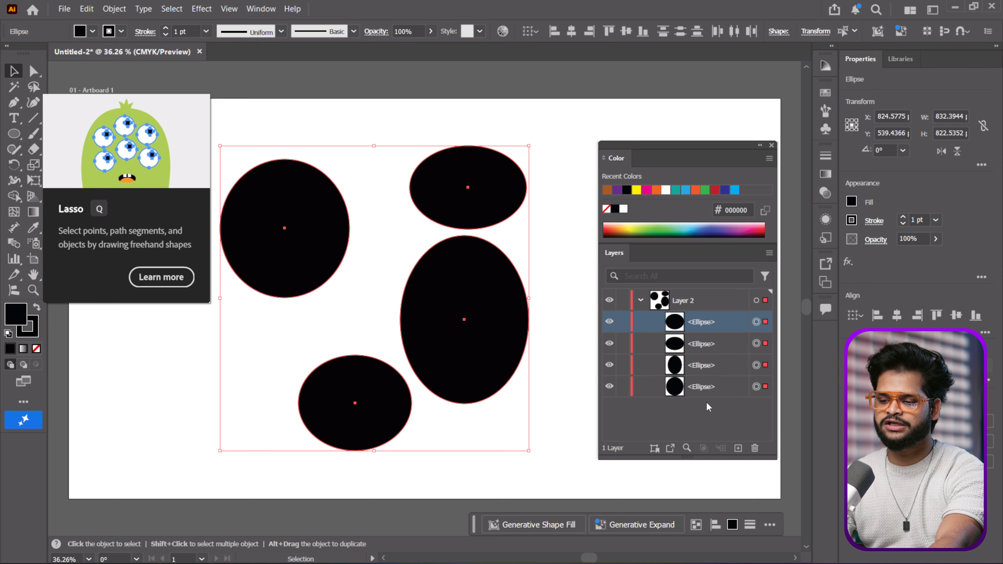
pyautogui.press('shift')
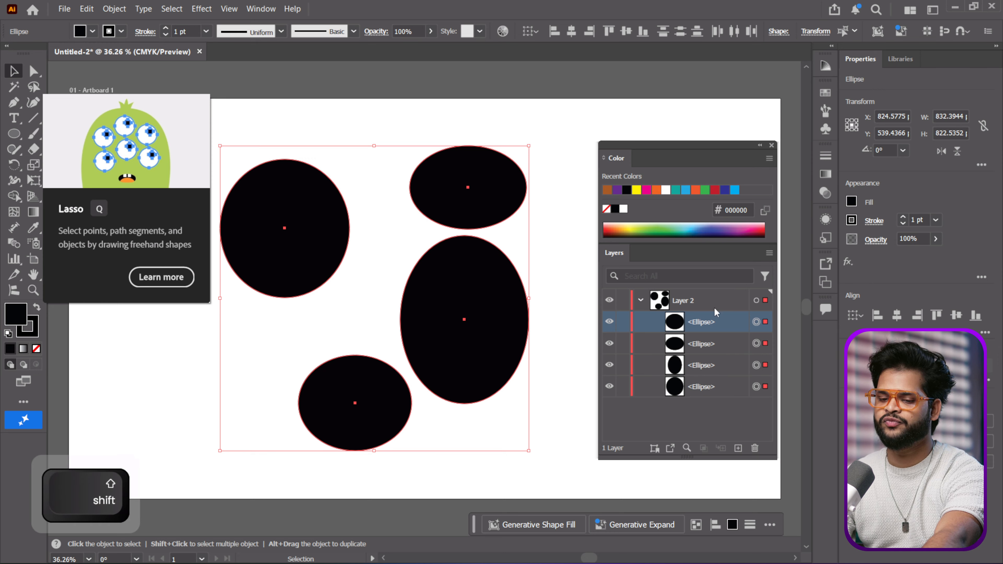
pyautogui.keyDown('shift'); pyautogui.click(699, 390); pyautogui.keyUp('shift')
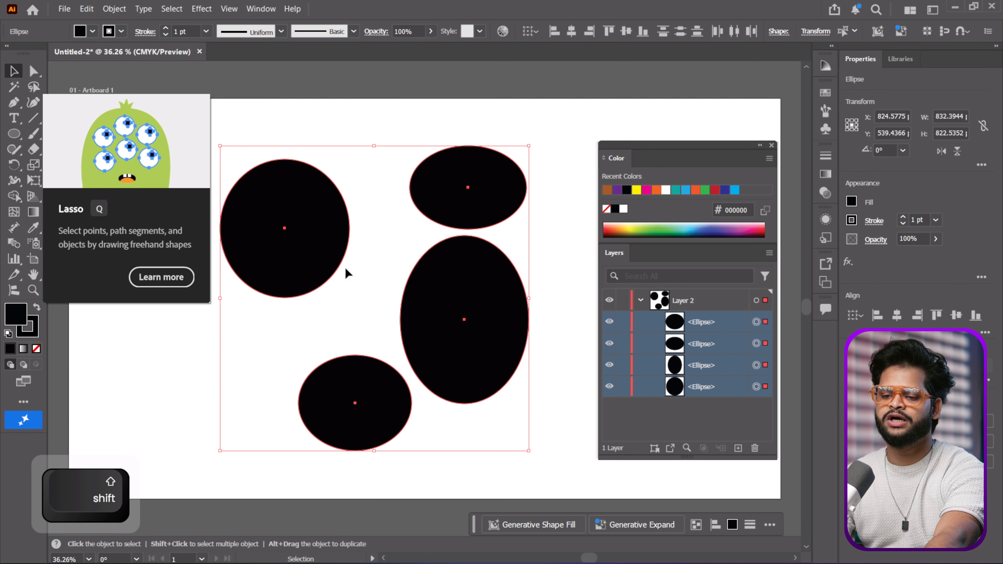
pyautogui.moveTo(220, 146); pyautogui.dragTo(290, 212)
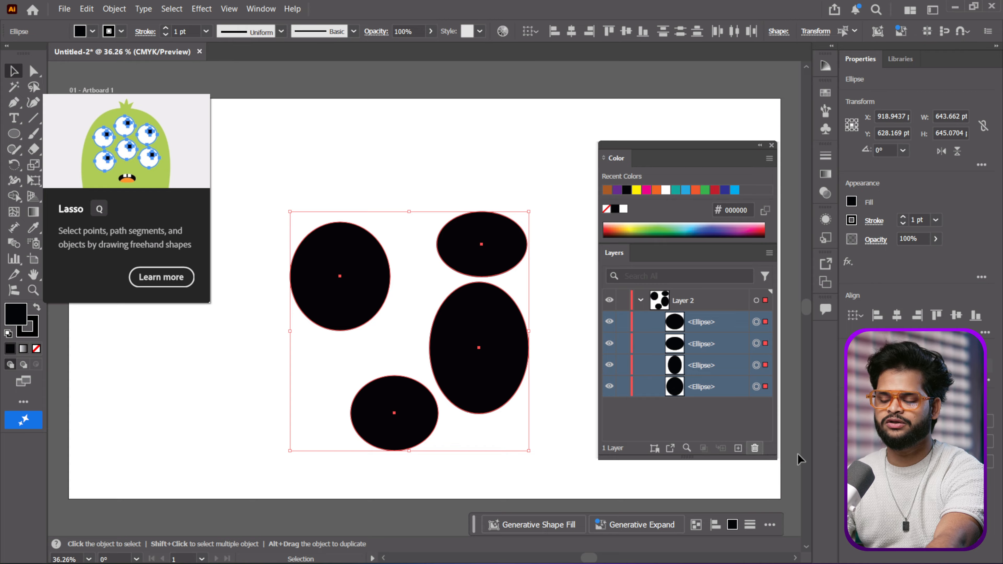
# Step: Delete the four ellipses through the layer list and undo the deletion
pyautogui.click(755, 447)
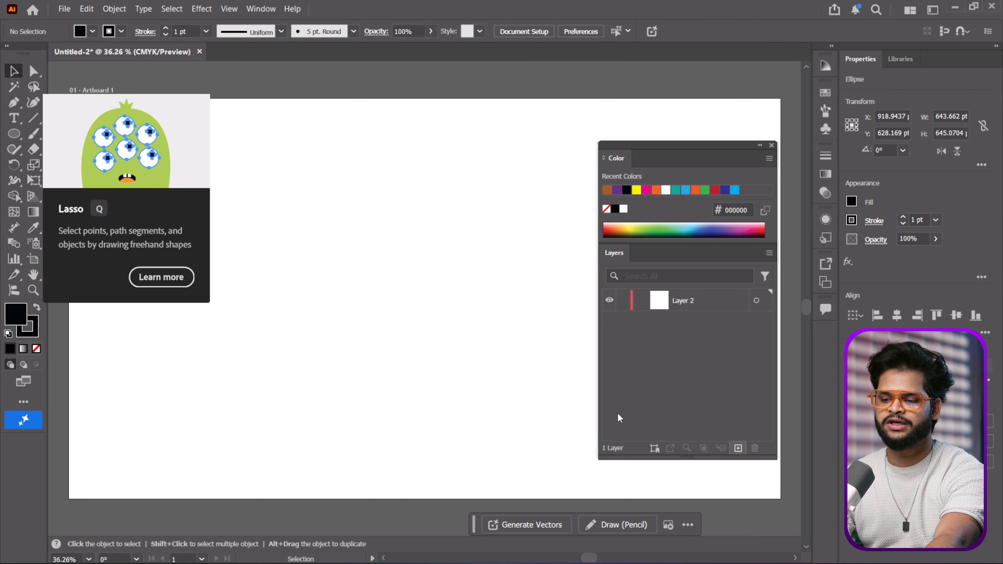
pyautogui.click(698, 307)
pyautogui.hotkey('ctrl', 'z')
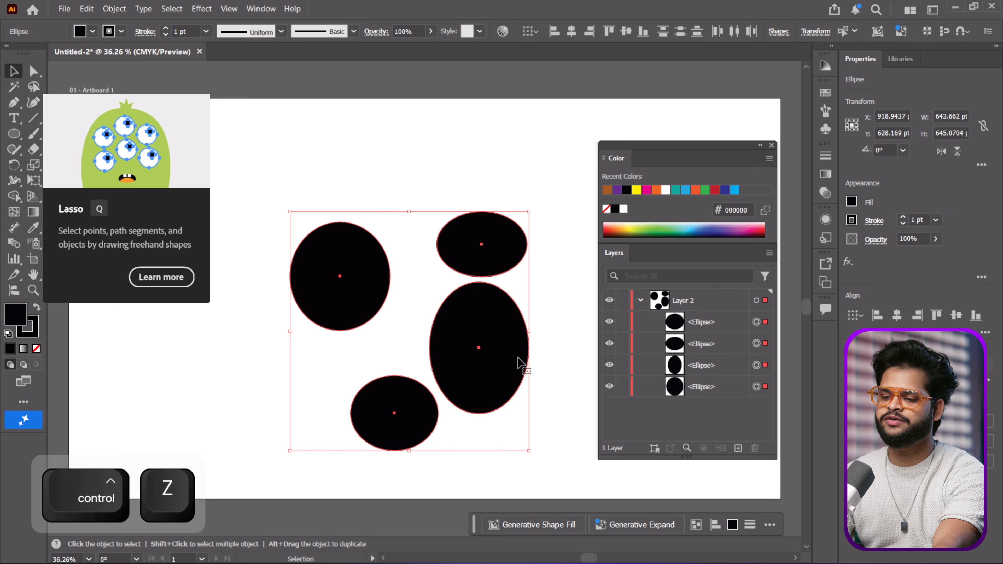
# Step: Add a new layer above Layer 2 and draw three black rectangles on it, about 324 by 342, 315 by 423 and 242 by 323 pt
pyautogui.click(429, 216)
pyautogui.click(738, 448)
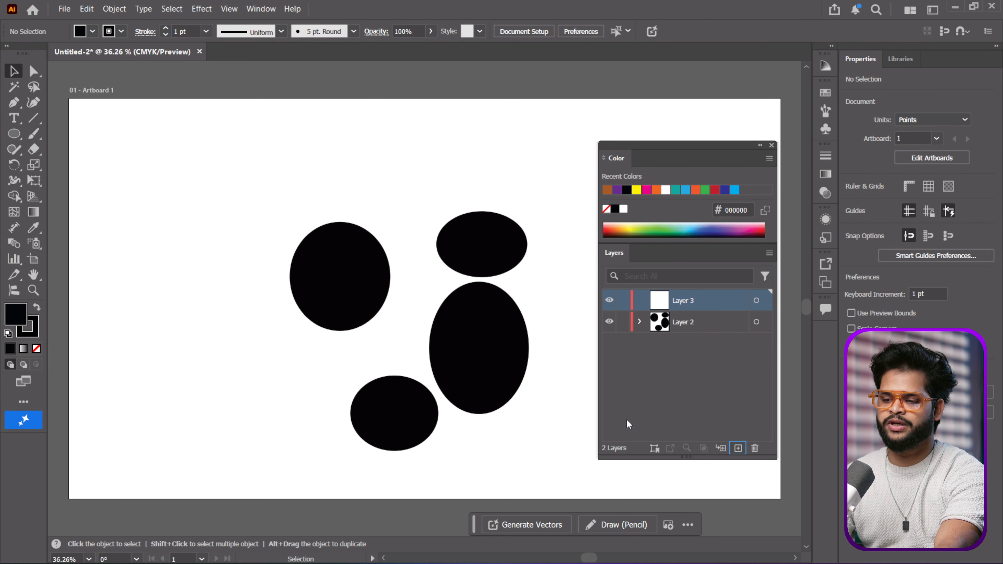
pyautogui.click(15, 134)
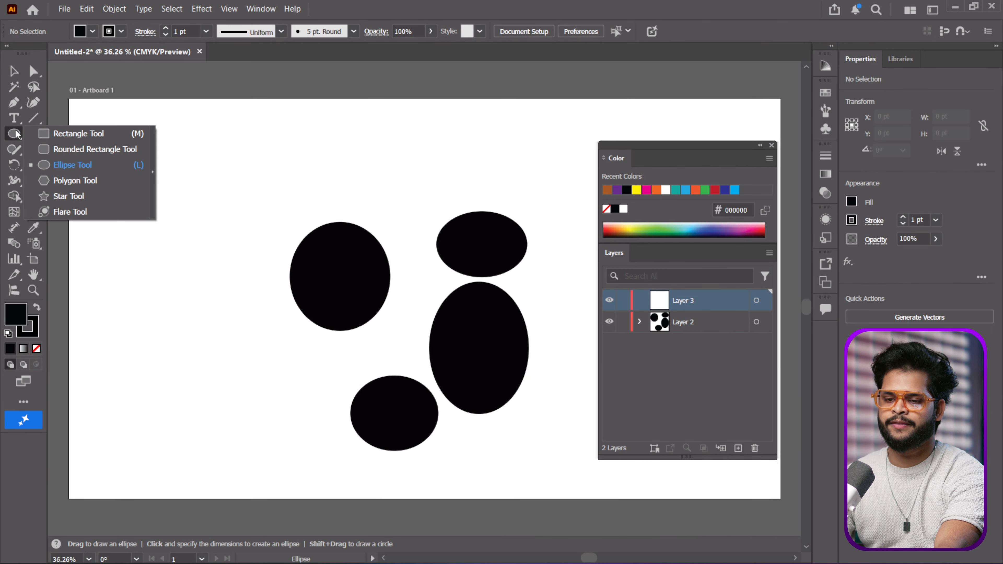
pyautogui.click(118, 134)
pyautogui.moveTo(142, 121); pyautogui.dragTo(262, 249)
pyautogui.moveTo(146, 275); pyautogui.dragTo(263, 431)
pyautogui.moveTo(92, 250); pyautogui.dragTo(182, 370)
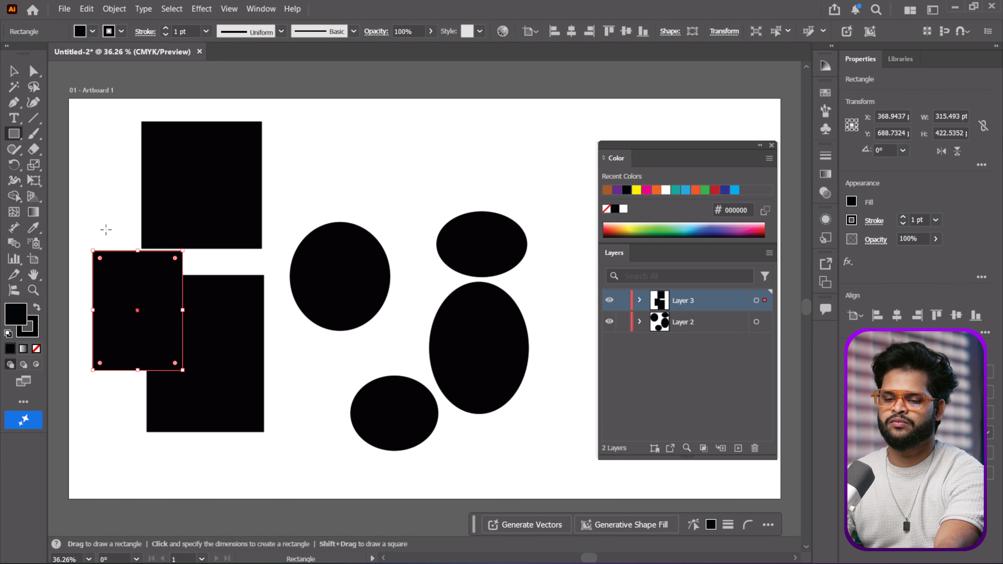
# Step: Fill the uppermost rectangle with orange and the large lower rectangle with green (#39b54a), using recent colors
pyautogui.press('v')
pyautogui.click(151, 126)
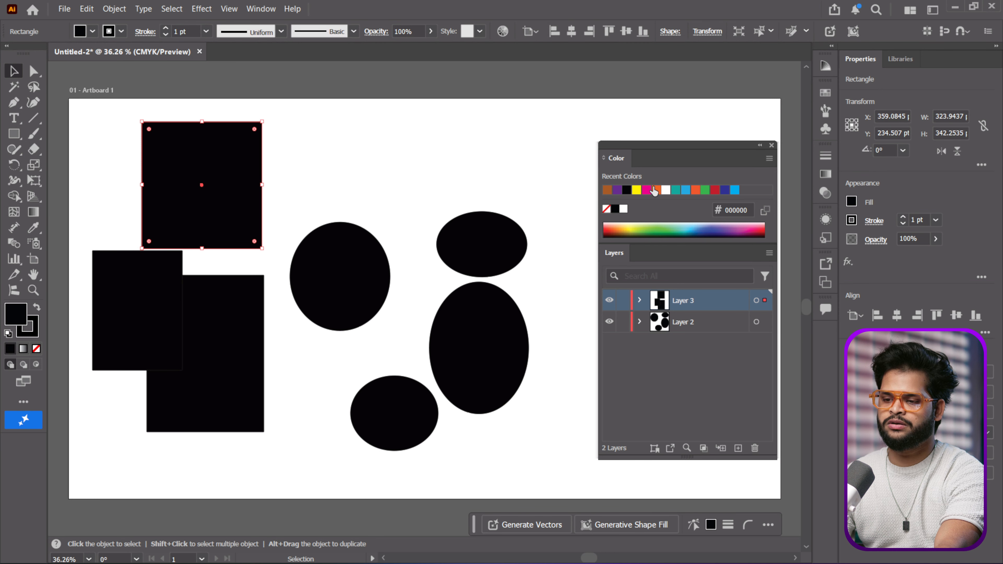
pyautogui.click(656, 190)
pyautogui.click(253, 314)
pyautogui.click(615, 235)
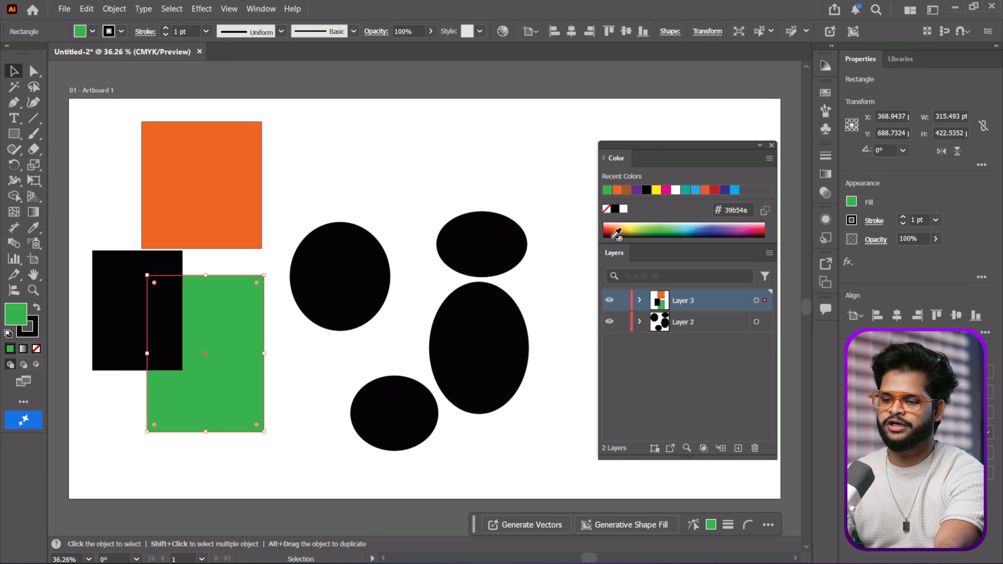
# Step: Fill the smallest rectangle, which overlaps the green one, with brown from the recent colors
pyautogui.click(146, 276)
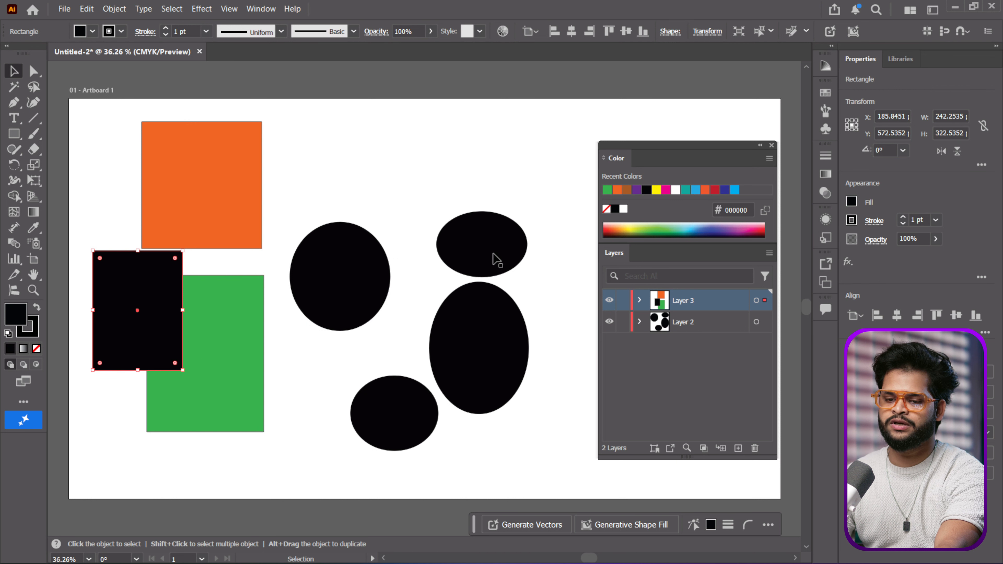
pyautogui.click(676, 190)
pyautogui.click(348, 265)
pyautogui.click(137, 304)
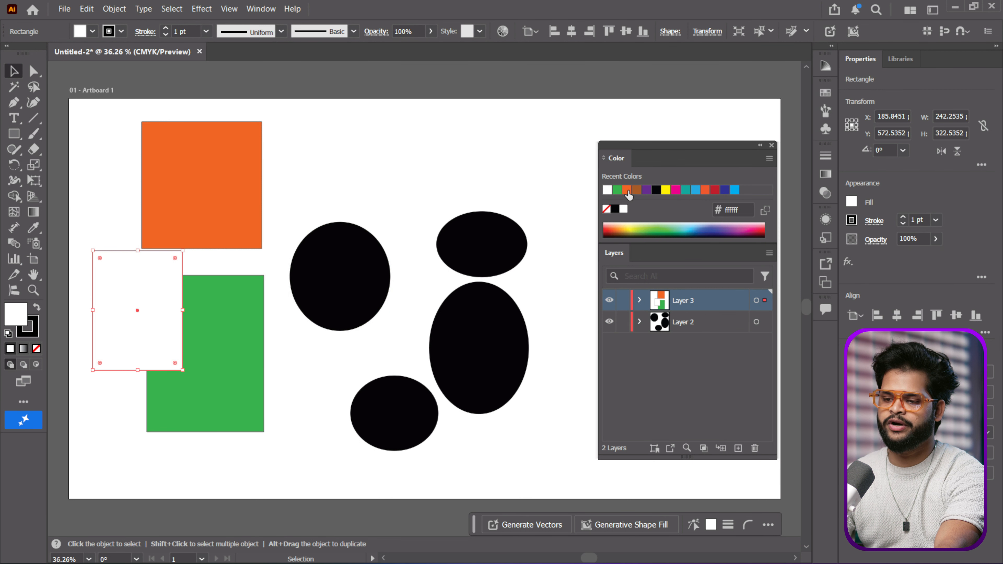
pyautogui.click(627, 190)
pyautogui.click(637, 191)
pyautogui.click(237, 341)
# Step: Fill the leftmost ellipse with bright blue and the small upper ellipse with lighter blue (#27aae1)
pyautogui.click(338, 281)
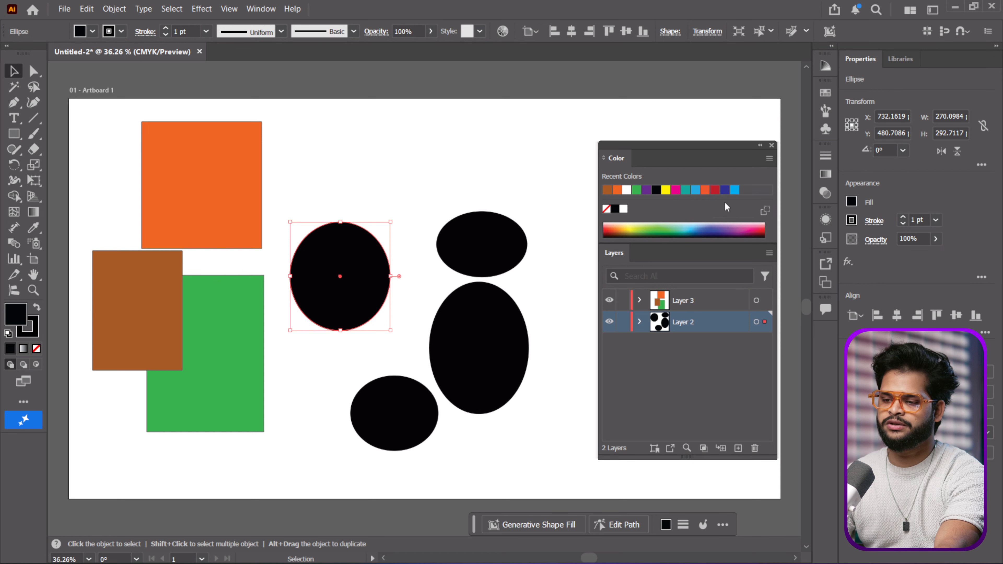
pyautogui.click(735, 190)
pyautogui.click(482, 245)
pyautogui.click(704, 190)
# Step: Fill the tall ellipse with magenta (#ec008c) and the lowest ellipse with dark teal
pyautogui.click(467, 316)
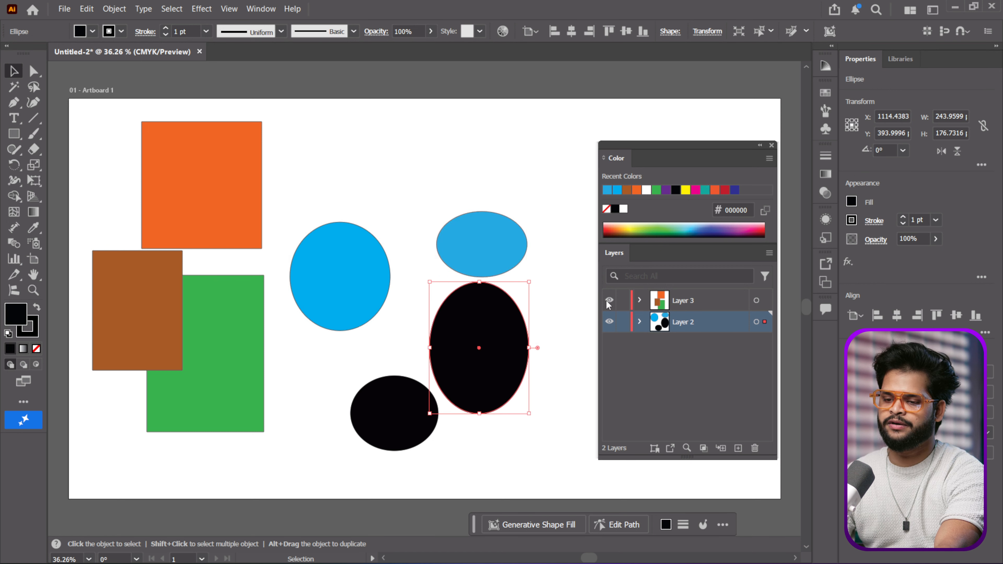
pyautogui.click(694, 191)
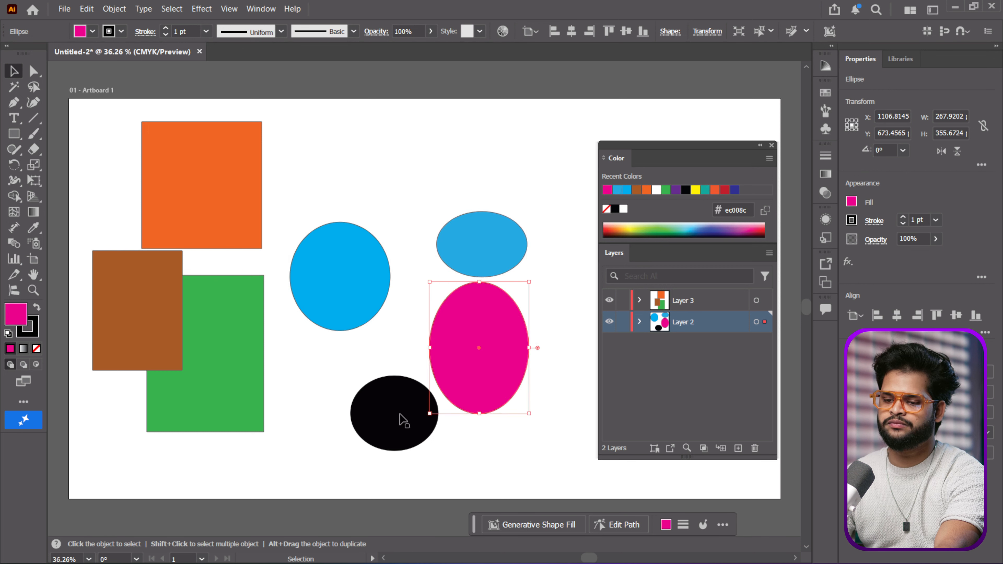
pyautogui.click(401, 415)
pyautogui.click(690, 226)
# Step: Recolor the small upper ellipse purple (#6052a3) and clear the selection
pyautogui.click(486, 352)
pyautogui.click(522, 240)
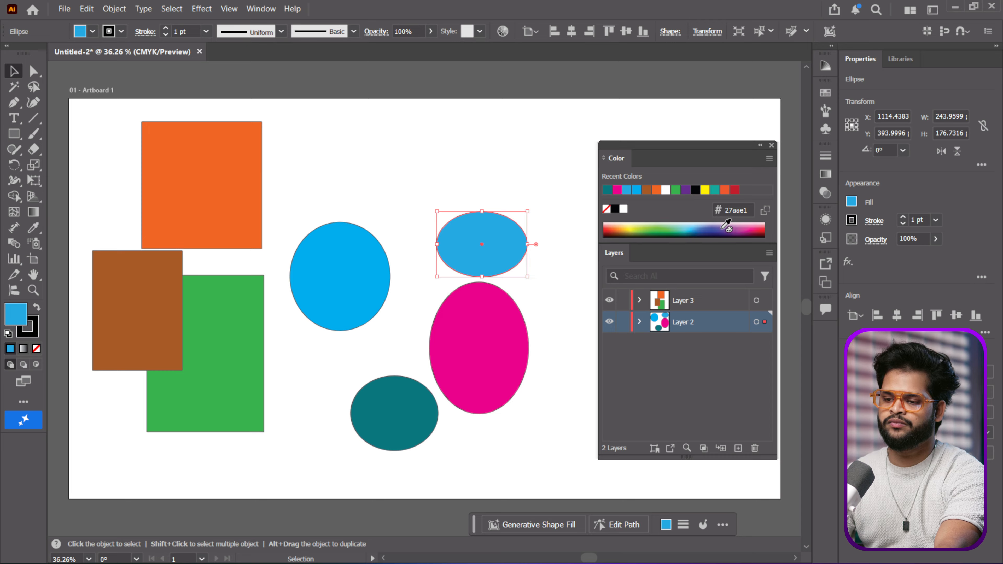
pyautogui.click(726, 228)
pyautogui.click(332, 179)
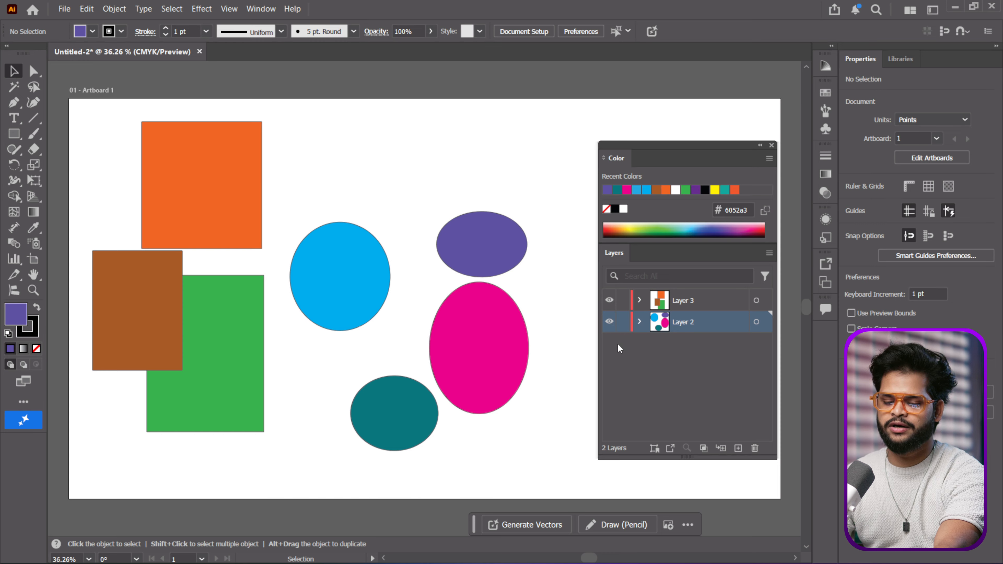
# Step: Switch Layer 2 and Layer 3 individually to outline view, and toggle the layers' visibility
pyautogui.keyDown('ctrl'); pyautogui.click(609, 321); pyautogui.keyUp('ctrl')
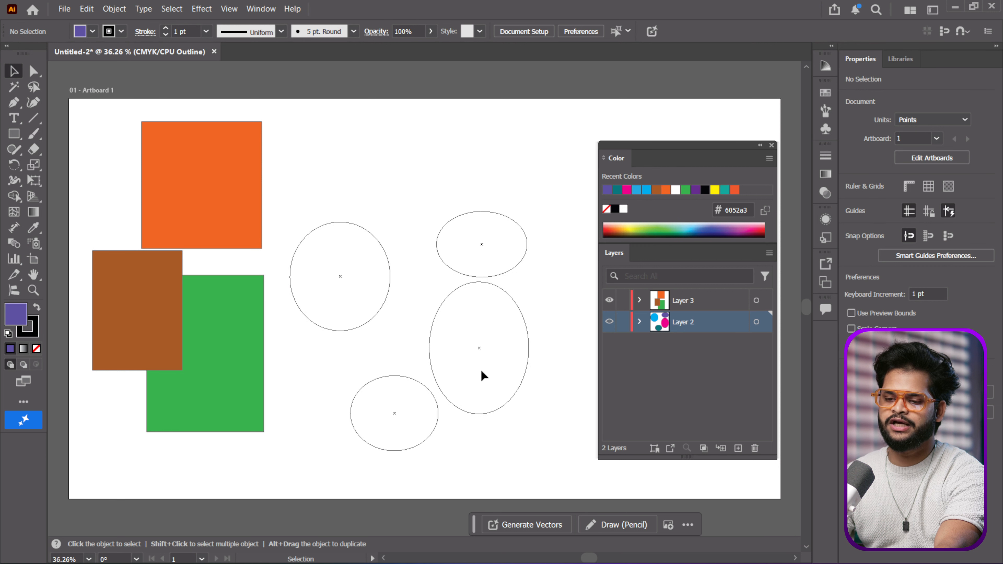
pyautogui.keyDown('ctrl'); pyautogui.click(610, 301); pyautogui.keyUp('ctrl')
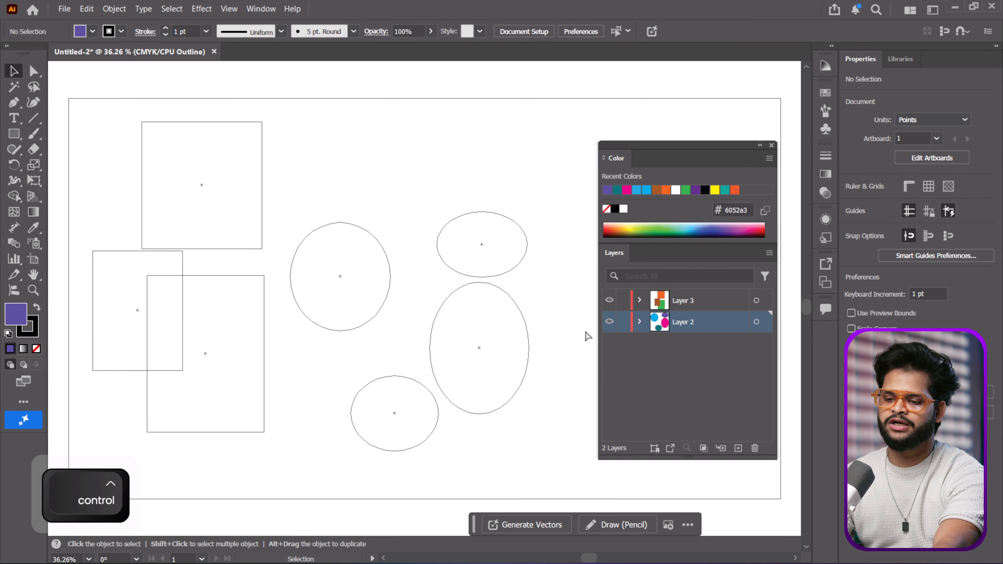
pyautogui.click(609, 322)
pyautogui.click(609, 301)
pyautogui.click(609, 301)
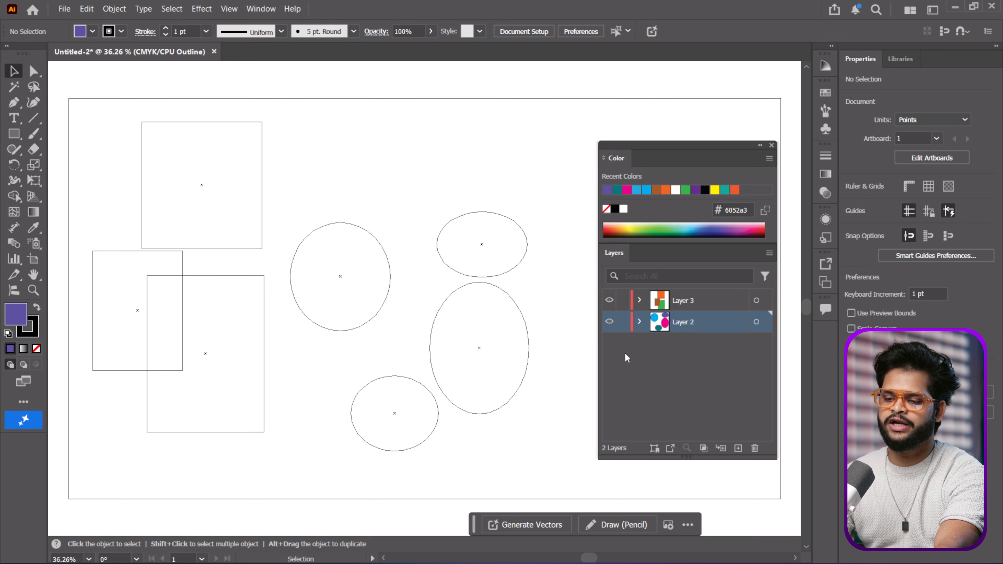
# Step: Undo the visibility changes and Layer 3's switch to outline view, keeping only Layer 2 in outline
pyautogui.hotkey('ctrl', 'z')
pyautogui.hotkey('ctrl', 'z')
pyautogui.hotkey('ctrl', 'z')
pyautogui.hotkey('ctrl', 'z')
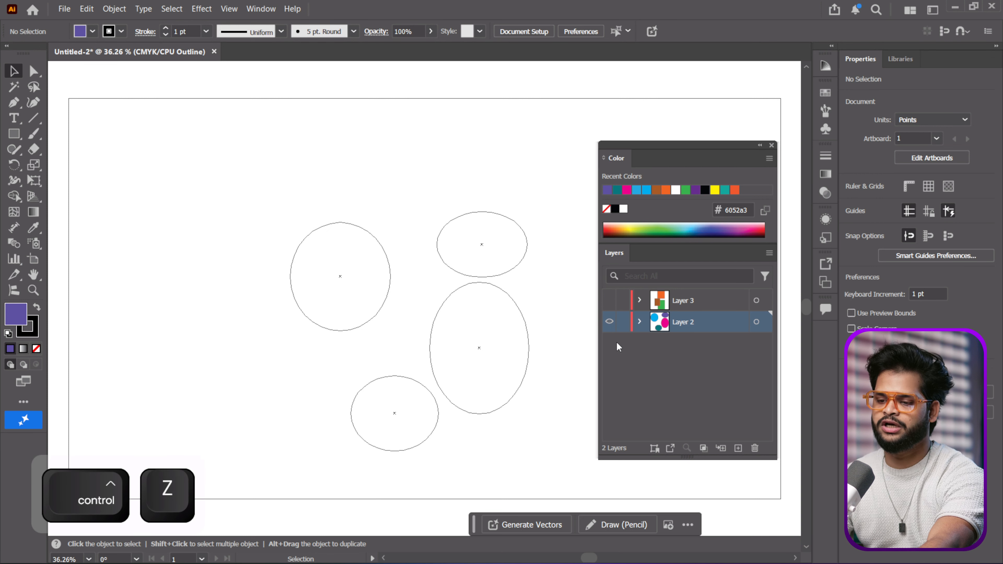
pyautogui.hotkey('ctrl', 'z')
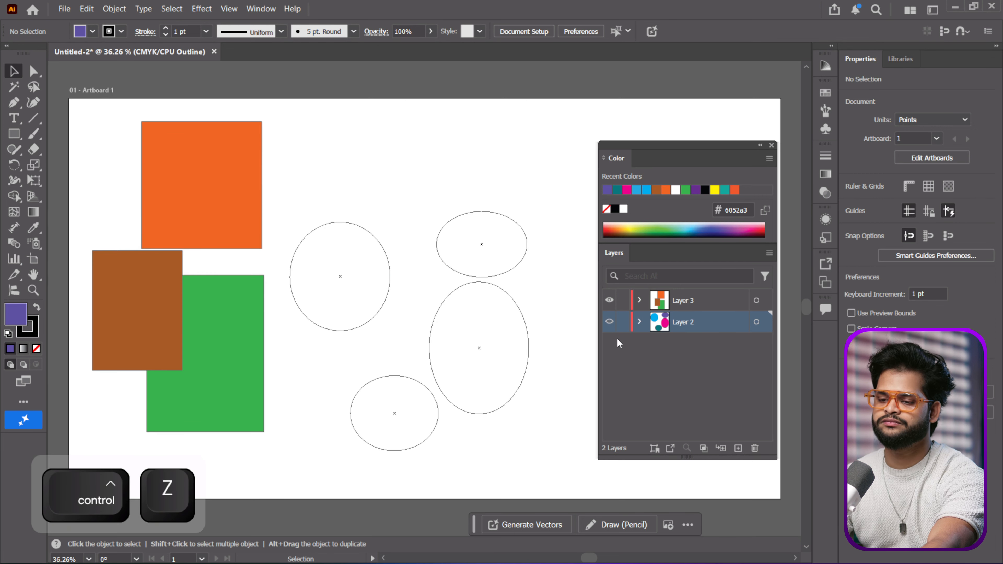
# Step: Toggle Layer 3 to outline view and back, and return Layer 2 to preview
pyautogui.keyDown('ctrl'); pyautogui.click(609, 301); pyautogui.keyUp('ctrl')
pyautogui.keyDown('ctrl'); pyautogui.click(610, 301); pyautogui.keyUp('ctrl')
pyautogui.keyDown('ctrl'); pyautogui.click(611, 324); pyautogui.keyUp('ctrl')
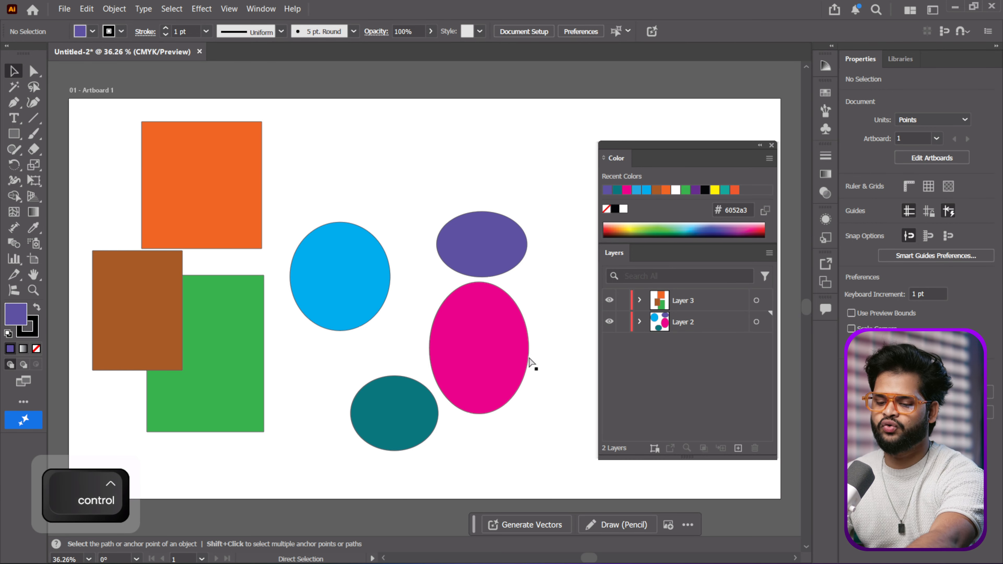
# Step: Switch the whole document to outline view and back to preview
pyautogui.hotkey('ctrl', 'y')
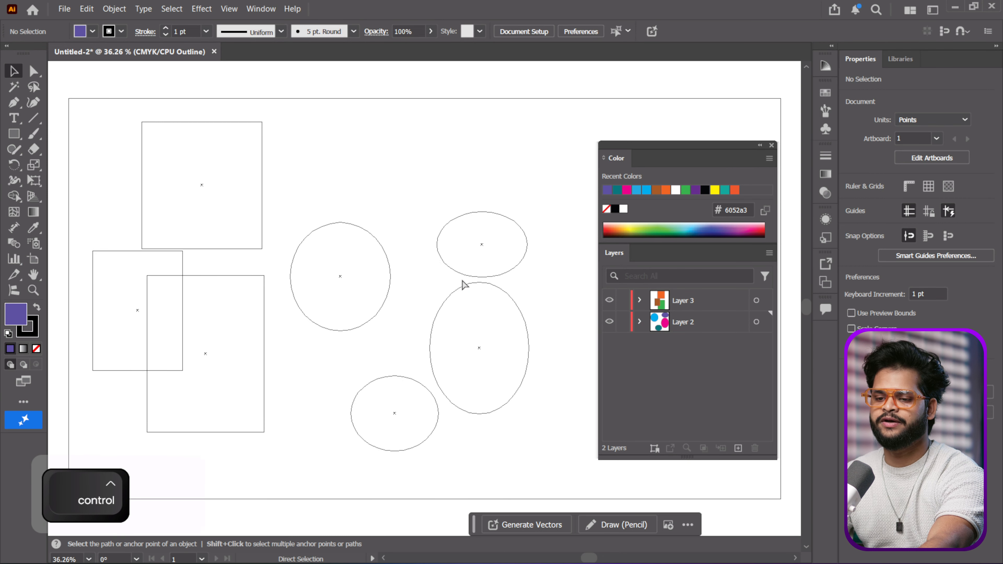
pyautogui.hotkey('ctrl', 'z')
pyautogui.hotkey('ctrl', 'y')
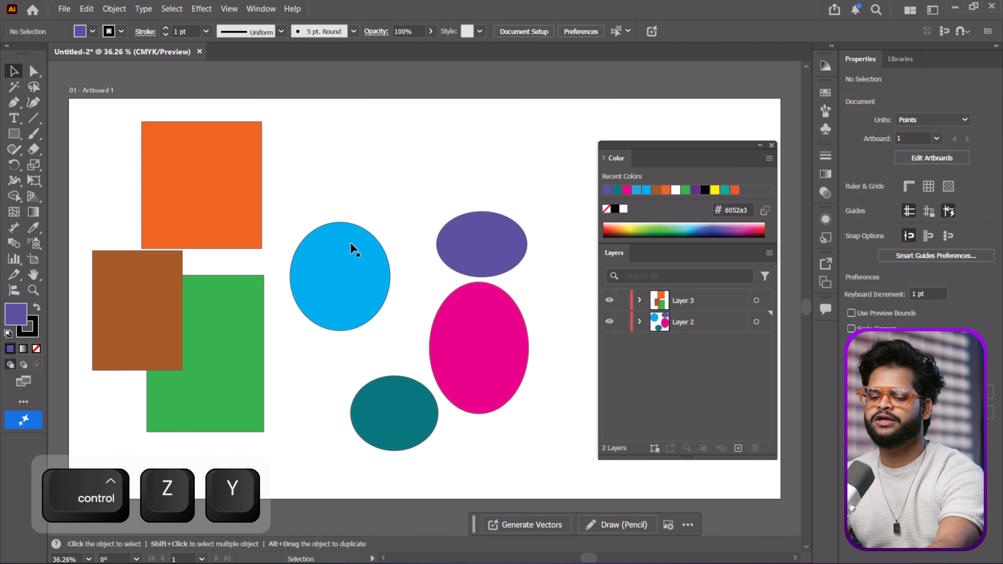